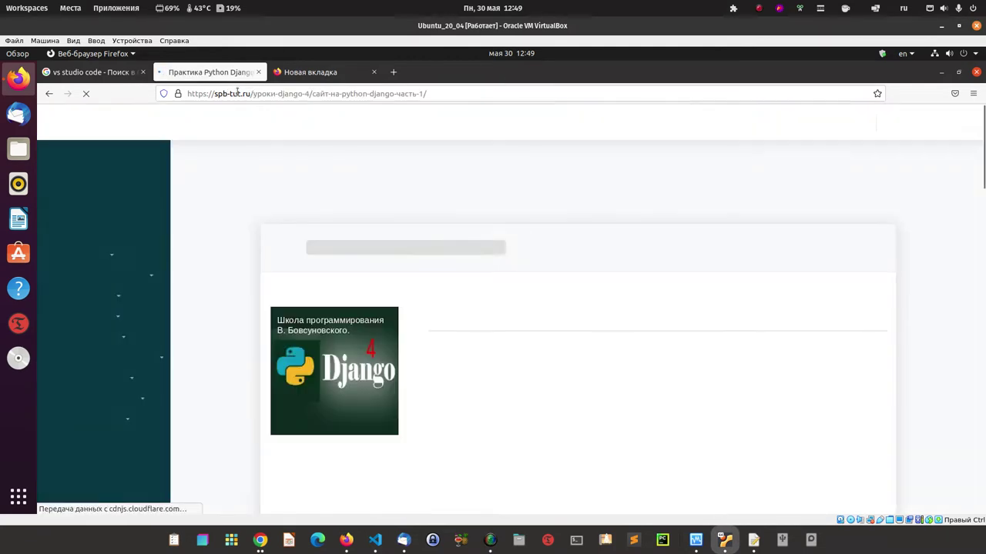
{"action": "double_click", "coordinate": [237, 94]}
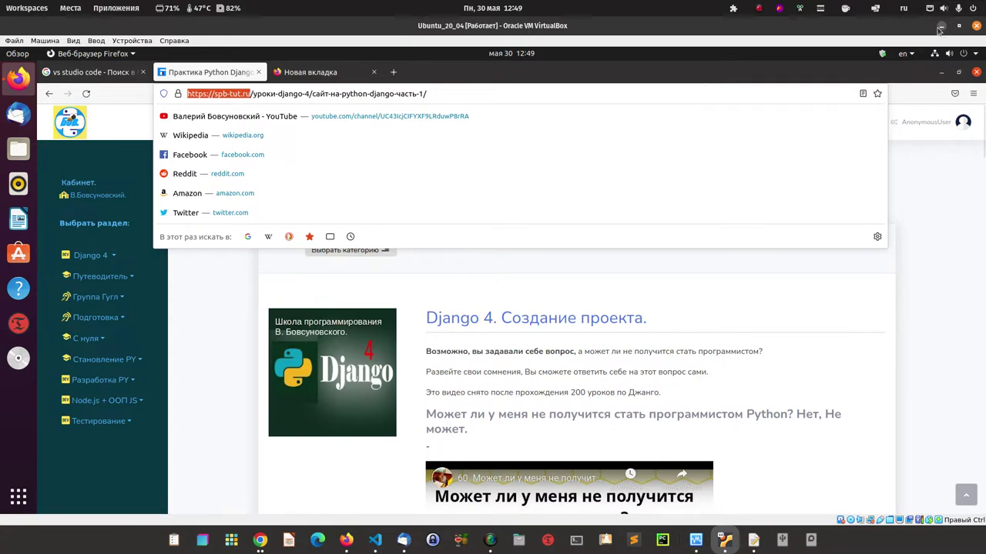
{"action": "left_click", "coordinate": [940, 73]}
{"action": "left_click", "coordinate": [940, 73]}
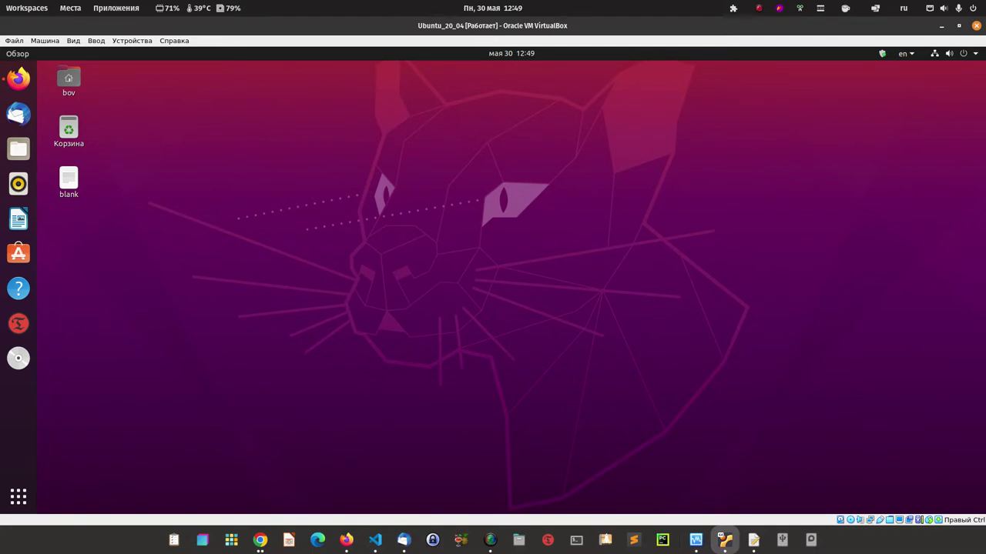
{"action": "key", "text": "alt+Tab"}
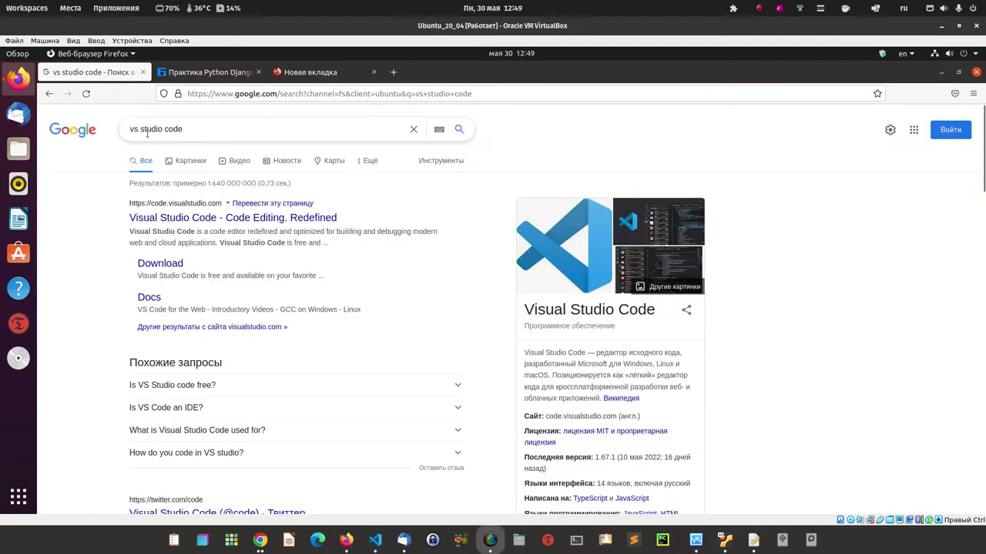
- Open the Visual Studio Code website from the Google results in a new tab and download the Linux .deb package for Debian, Ubuntu
{"action": "triple_click", "coordinate": [191, 129]}
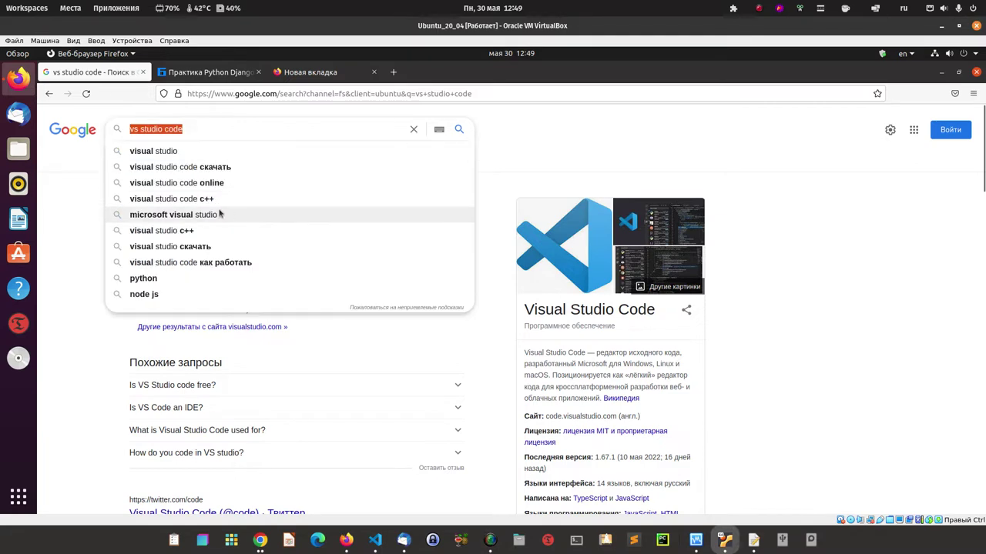
{"action": "left_click", "coordinate": [67, 202]}
{"action": "right_click", "coordinate": [208, 220]}
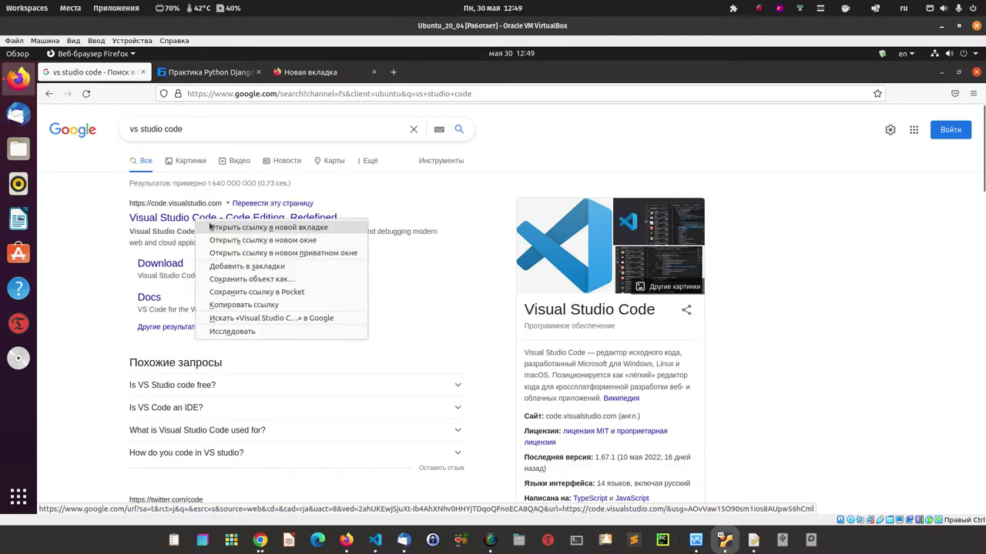
{"action": "left_click", "coordinate": [223, 228]}
{"action": "left_click", "coordinate": [201, 71]}
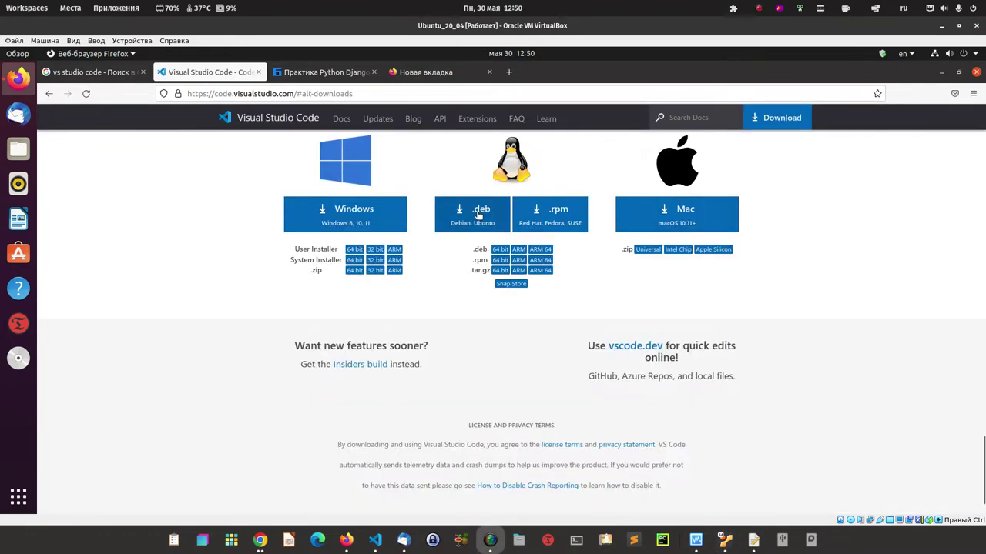
{"action": "left_click", "coordinate": [472, 218]}
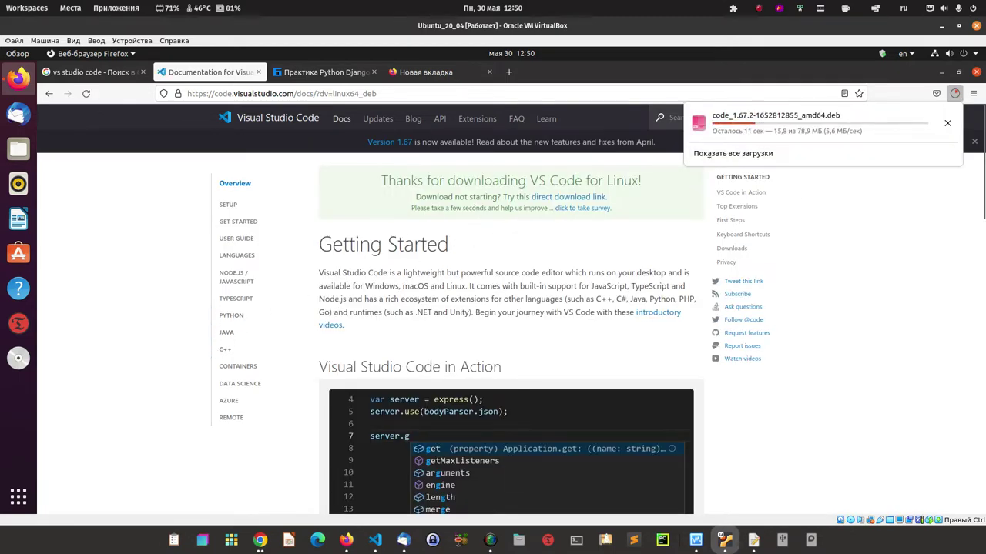
- Switch to the host browser, copy "sudo dpkg -i" from the lesson's code block, and return to the virtual machine
{"action": "key", "text": "alt+Tab"}
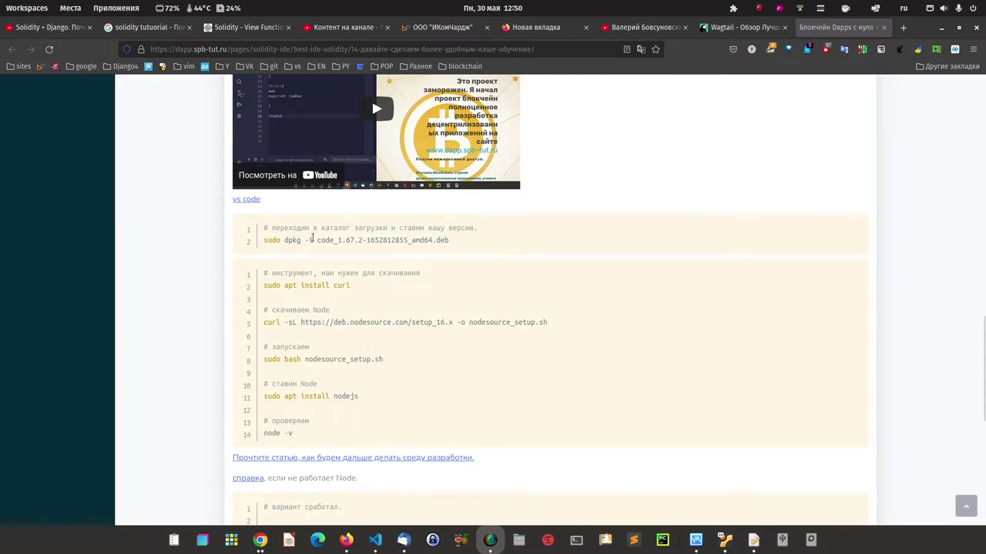
{"action": "left_click_drag", "start_coordinate": [312, 241], "coordinate": [263, 241]}
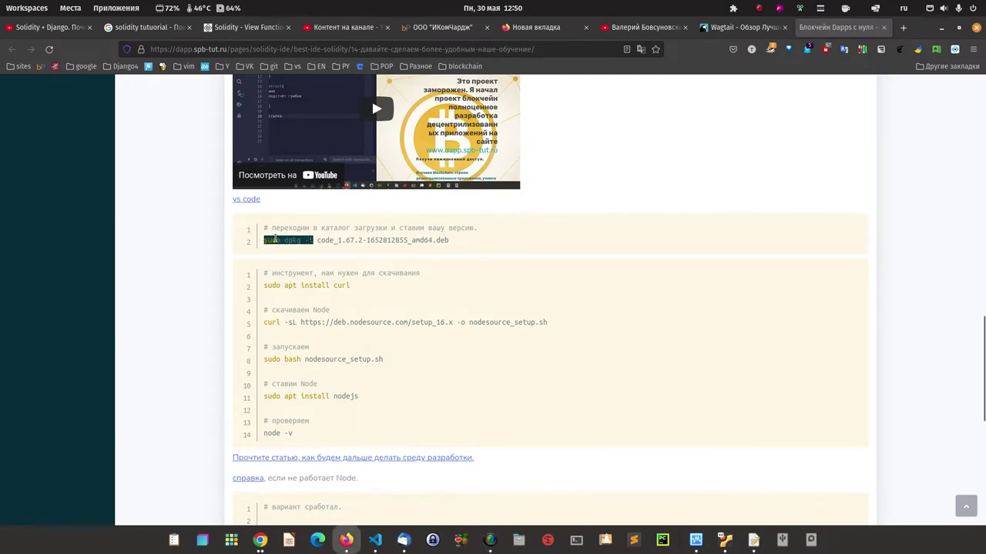
{"action": "right_click", "coordinate": [282, 240]}
{"action": "left_click", "coordinate": [308, 248]}
{"action": "left_click", "coordinate": [941, 27]}
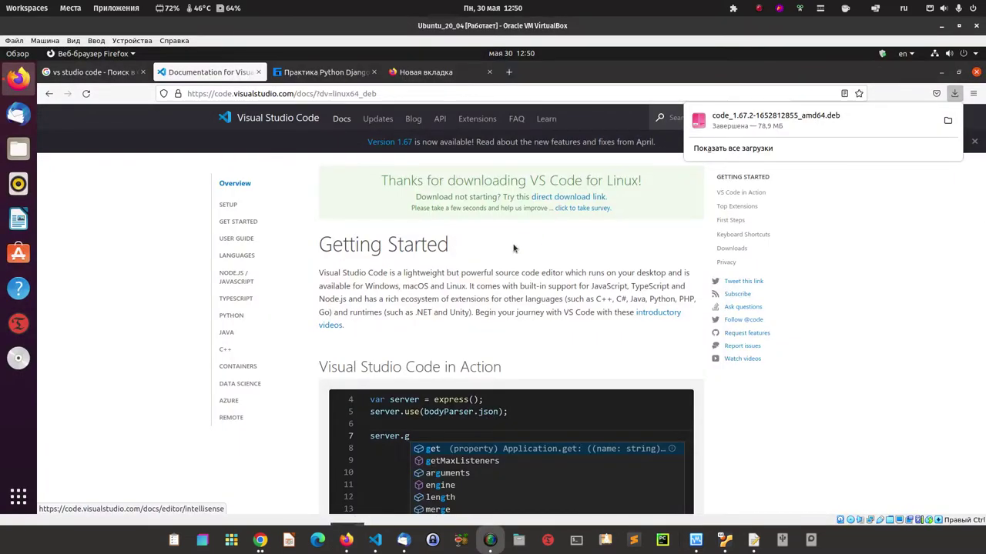
- Open a terminal on the Ubuntu desktop and change into the Загрузки directory
{"action": "left_click", "coordinate": [941, 71]}
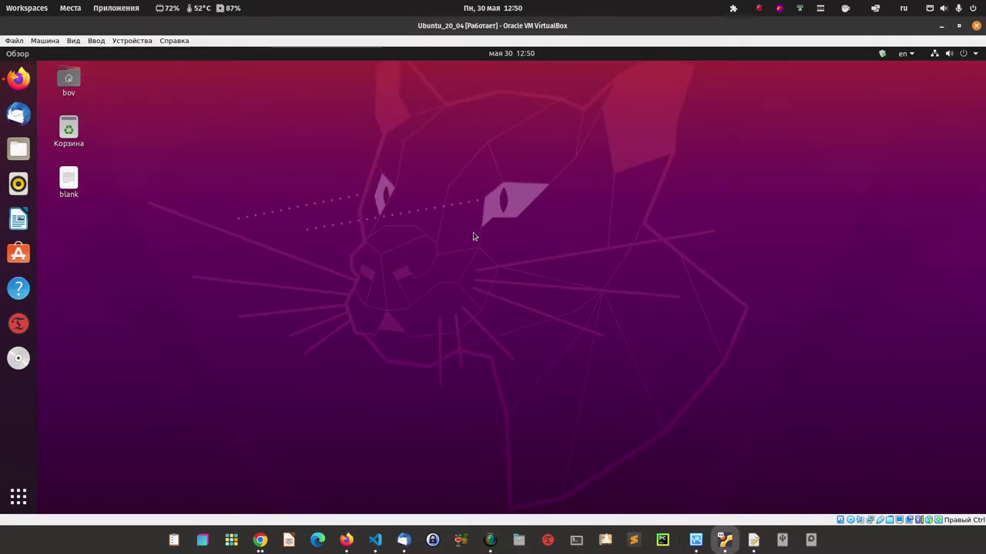
{"action": "key", "text": "ctrl+alt+t"}
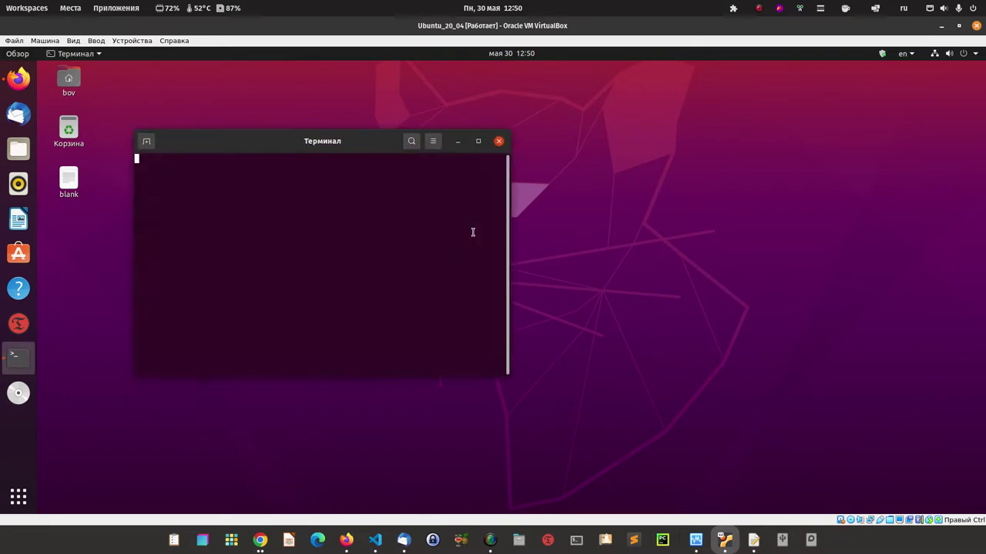
{"action": "type", "text": "c"}
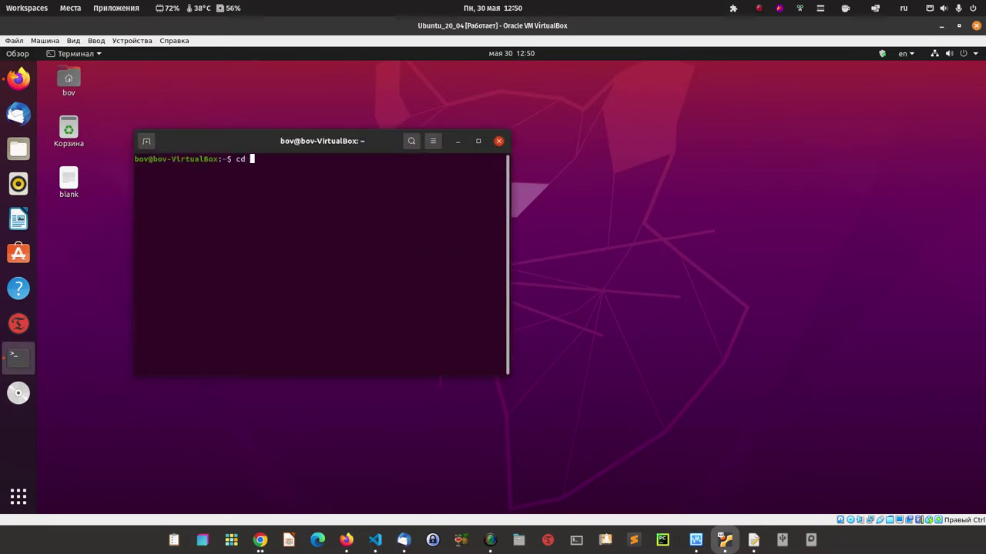
{"action": "type", "text": "d"}
{"action": "key", "text": "super+space"}
{"action": "type", "text": "3"}
{"action": "type", "text": "аг"}
{"action": "key", "text": "Tab"}
{"action": "key", "text": "Return"}
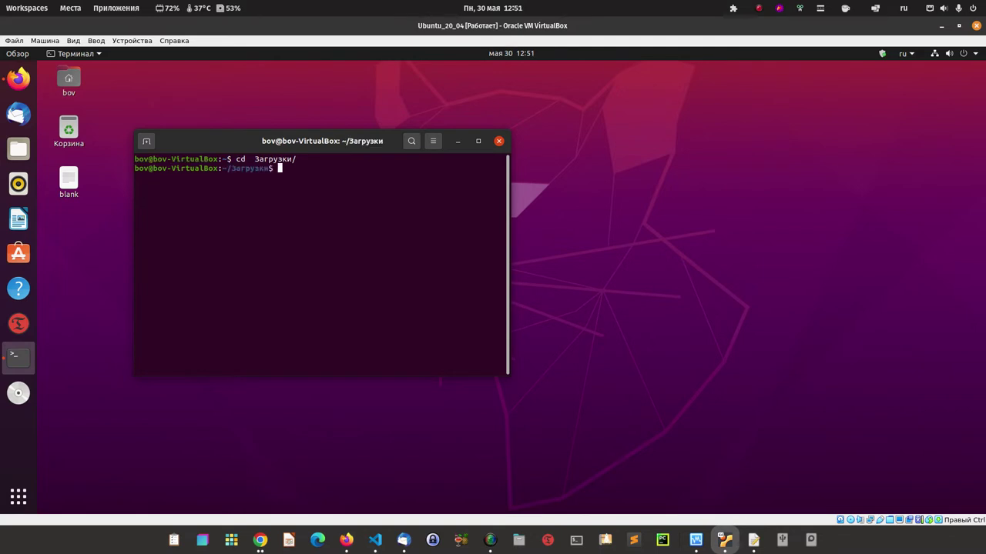
- List the files in the Загрузки directory with ls
{"action": "type", "text": "ды"}
{"action": "key", "text": "Return"}
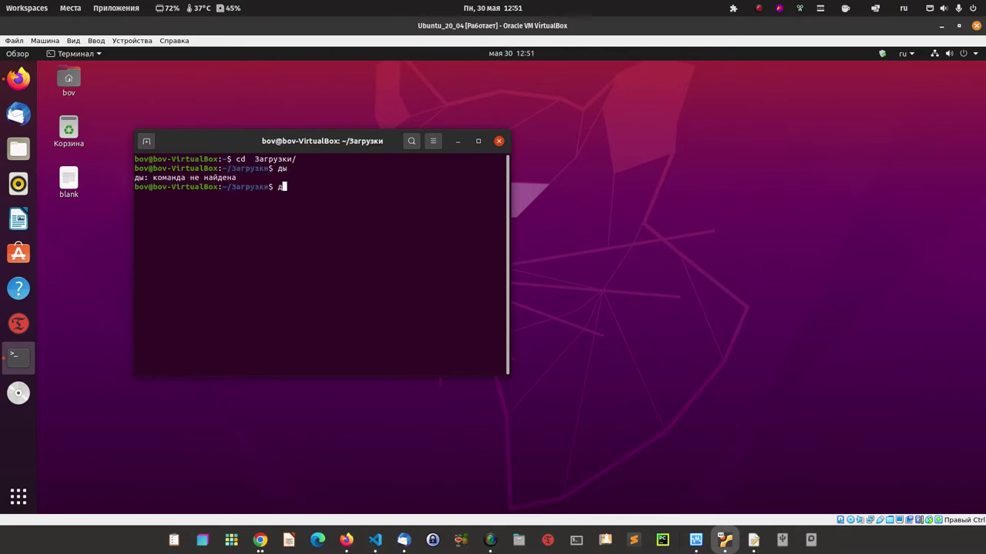
{"action": "type", "text": "д"}
{"action": "key", "text": "super+space"}
{"action": "type", "text": "ls"}
{"action": "key", "text": "Return"}
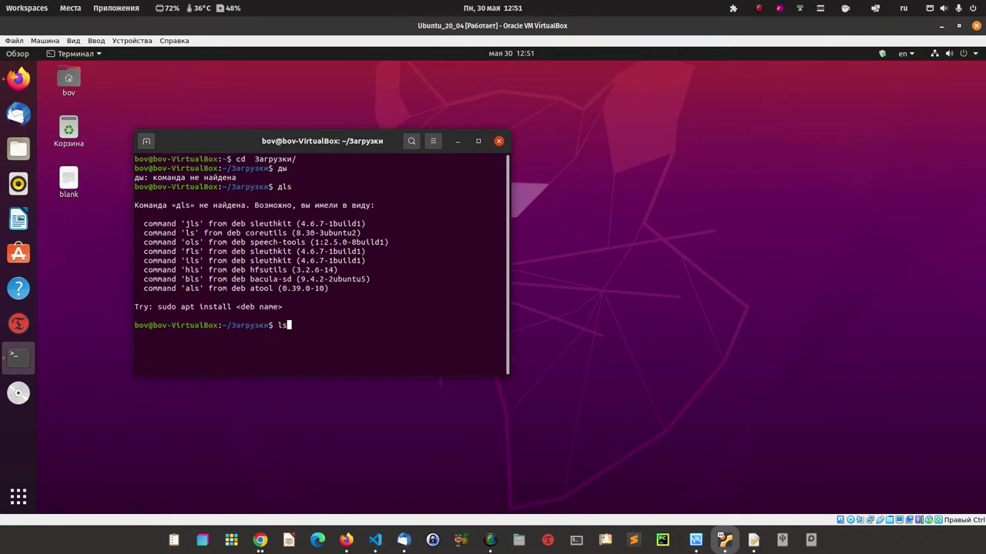
{"action": "key", "text": "Return"}
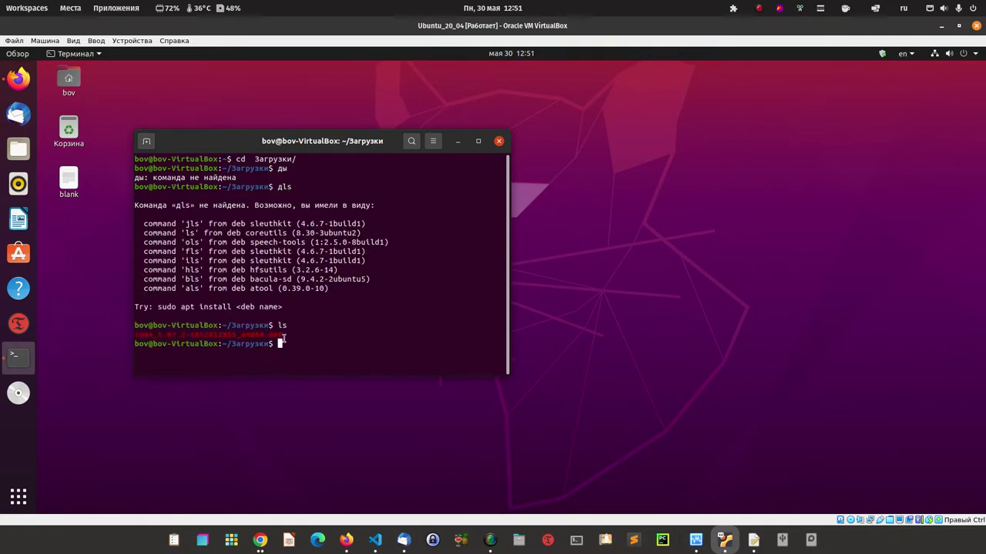
{"action": "type", "text": "sudo dpkg -i"}
{"action": "type", "text": "co"}
{"action": "key", "text": "Tab"}
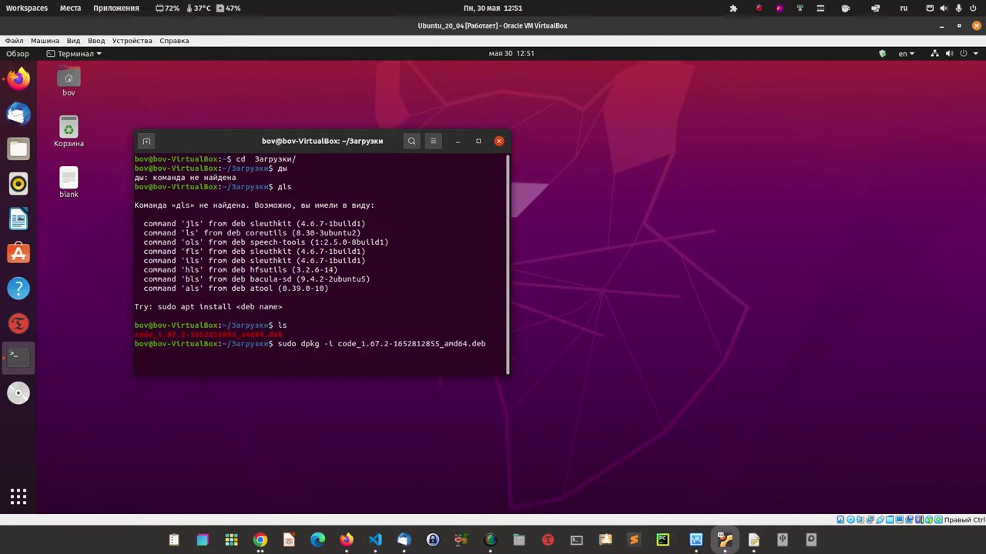
{"action": "key", "text": "Return"}
{"action": "key", "text": "Return"}
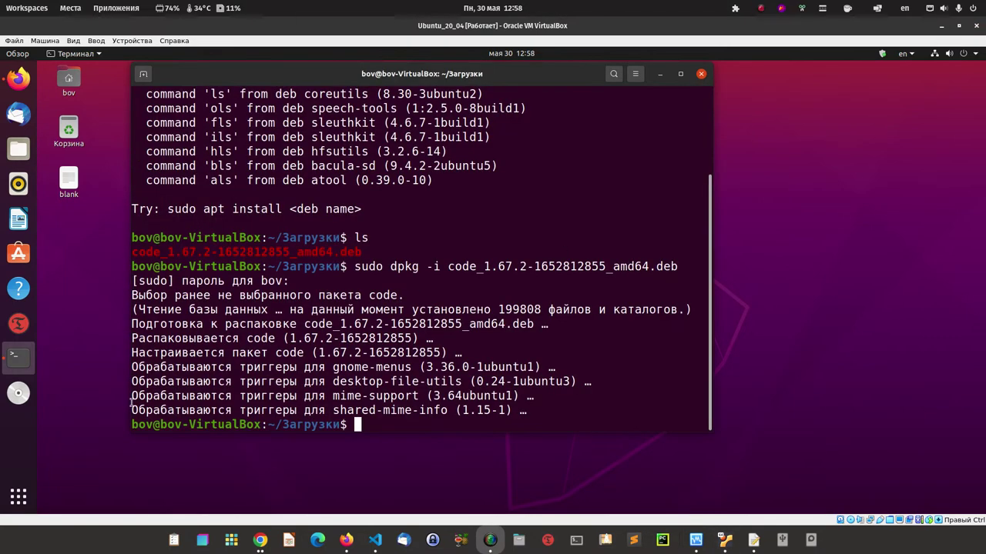
- Search the installed applications for "vs", add Visual Studio Code to the dock favourites and launch it
{"action": "left_click", "coordinate": [17, 499]}
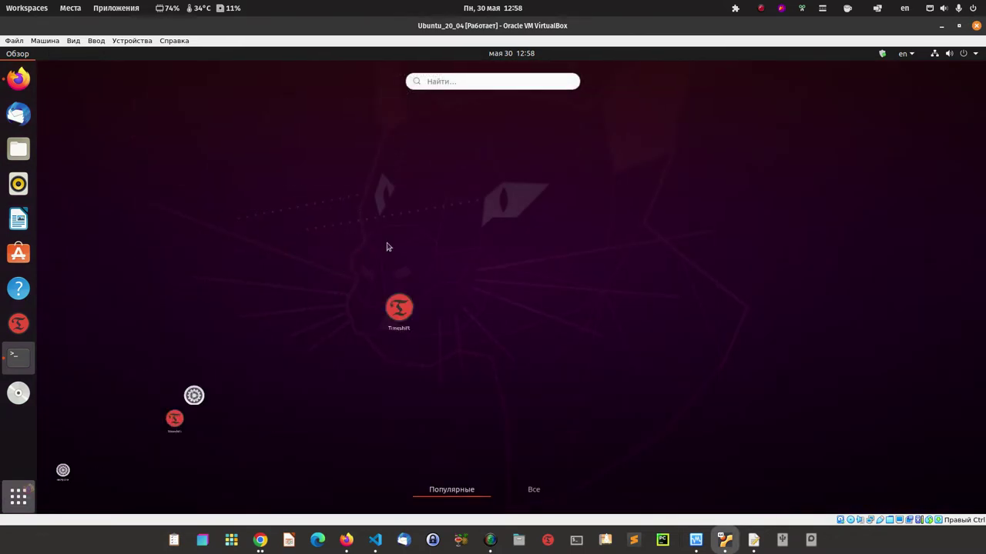
{"action": "left_click", "coordinate": [439, 81]}
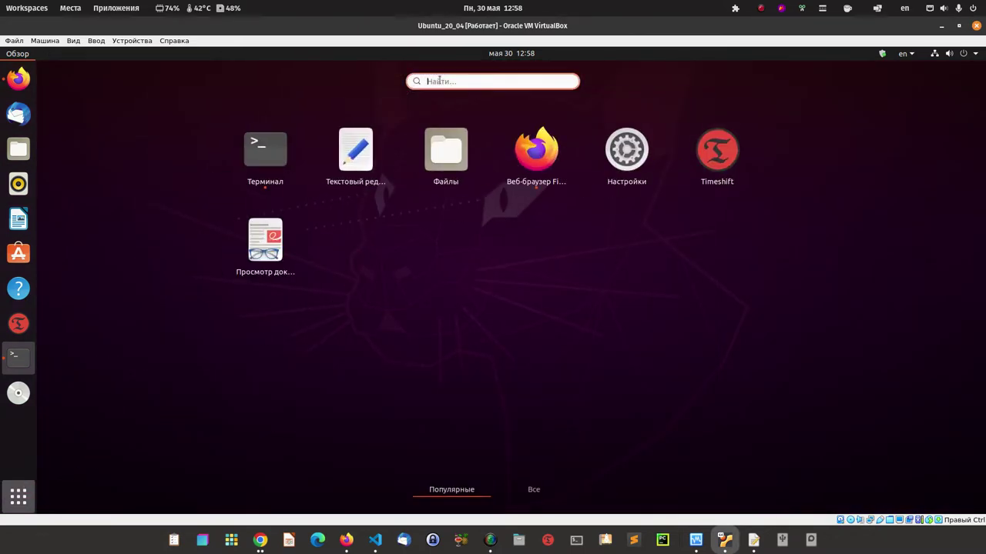
{"action": "type", "text": "vs"}
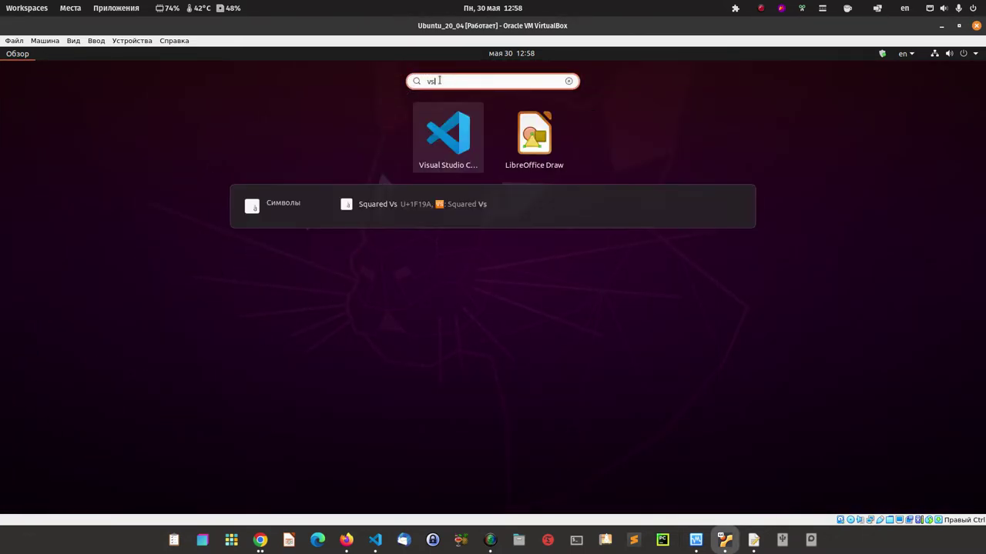
{"action": "right_click", "coordinate": [452, 114]}
{"action": "left_click", "coordinate": [516, 162]}
{"action": "left_click", "coordinate": [18, 58]}
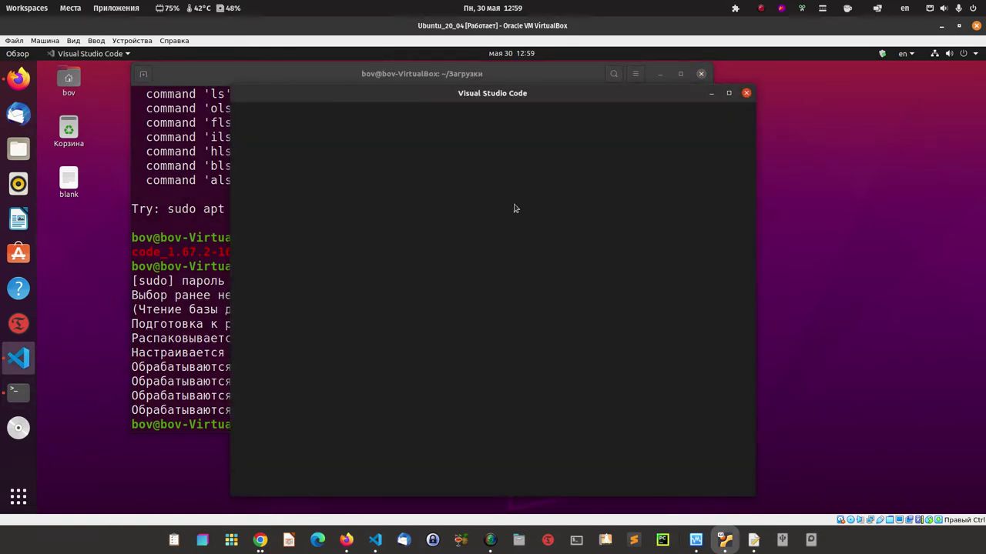
- In the maximized window, mark all five Get Started with VS Code items as done and choose the Dark colour theme
{"action": "left_click", "coordinate": [729, 94]}
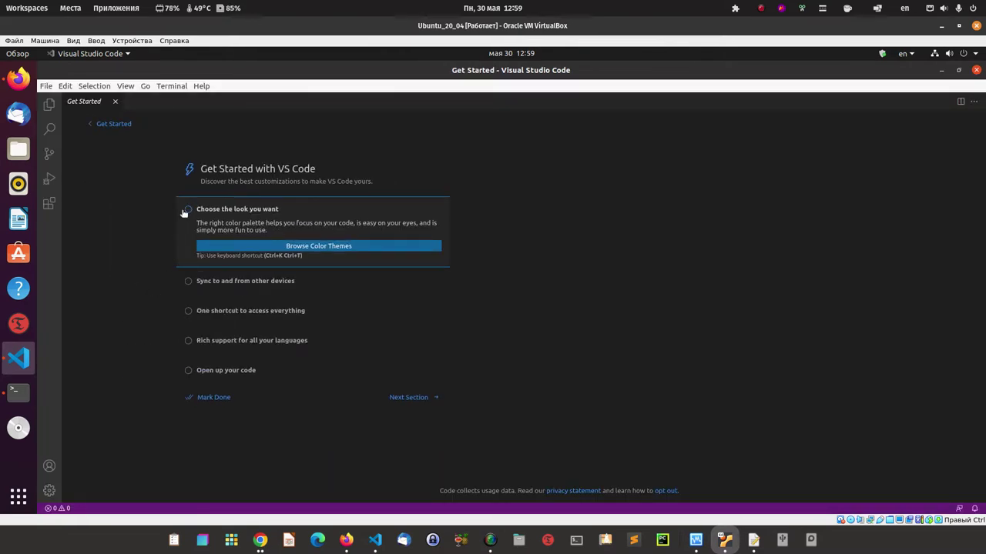
{"action": "left_click", "coordinate": [187, 212]}
{"action": "left_click", "coordinate": [188, 282]}
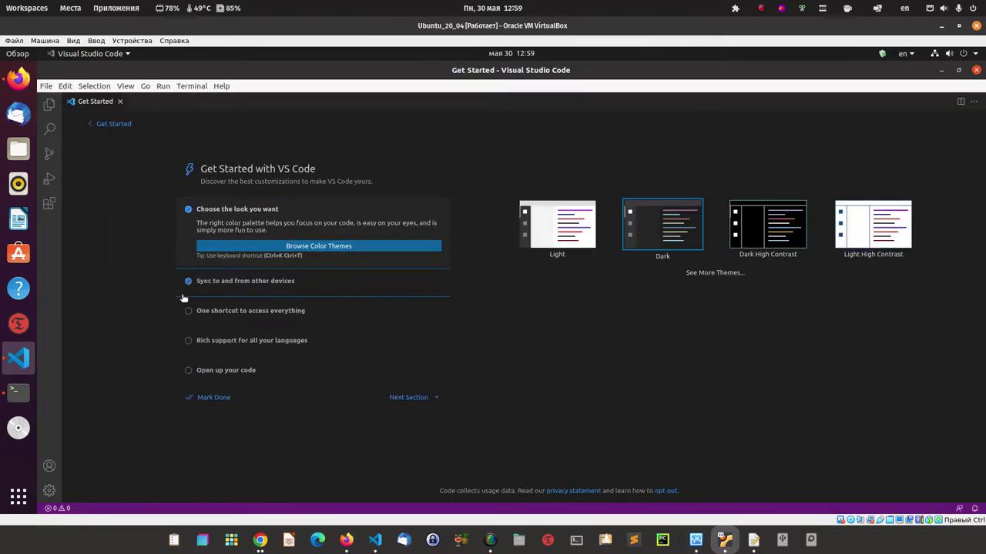
{"action": "left_click", "coordinate": [187, 316]}
{"action": "left_click", "coordinate": [189, 342]}
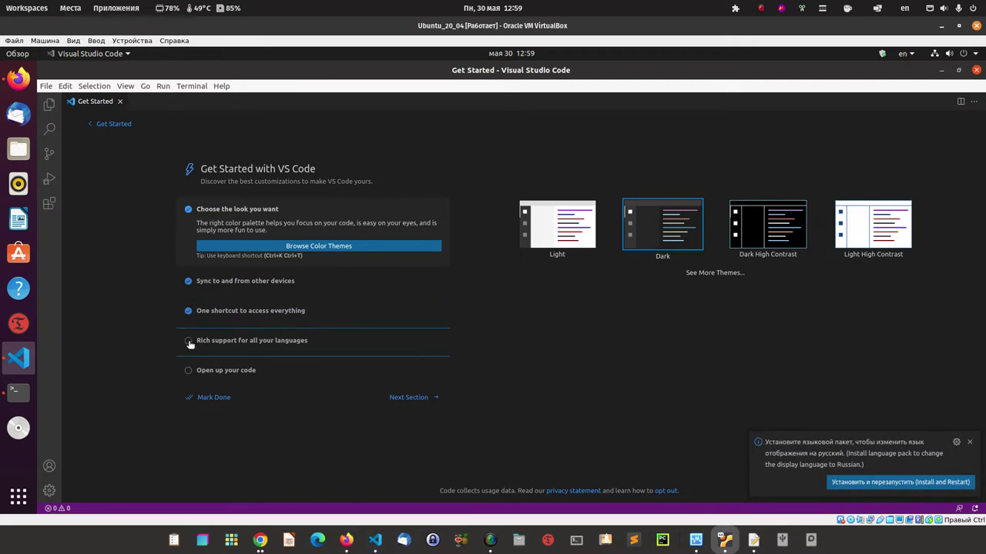
{"action": "left_click", "coordinate": [189, 371]}
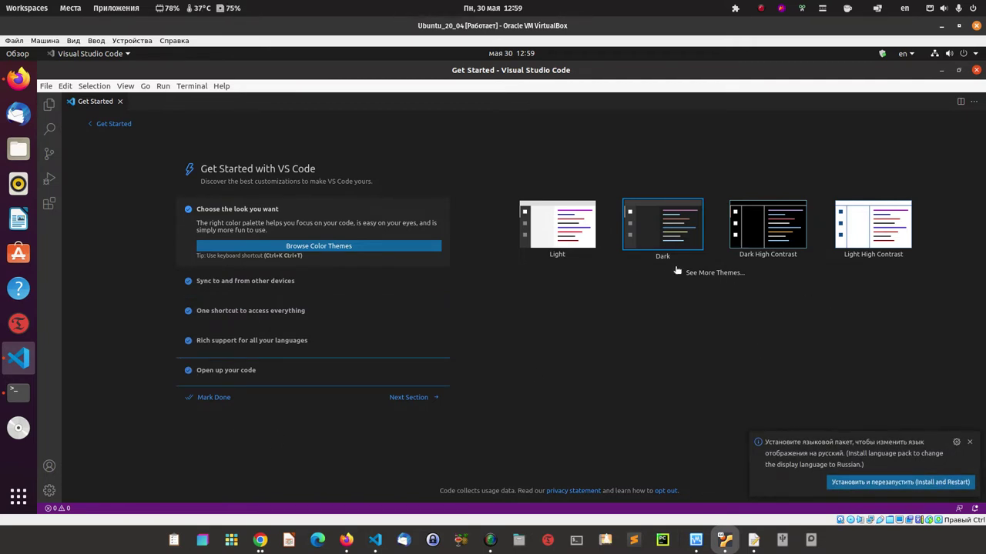
{"action": "left_click", "coordinate": [662, 221]}
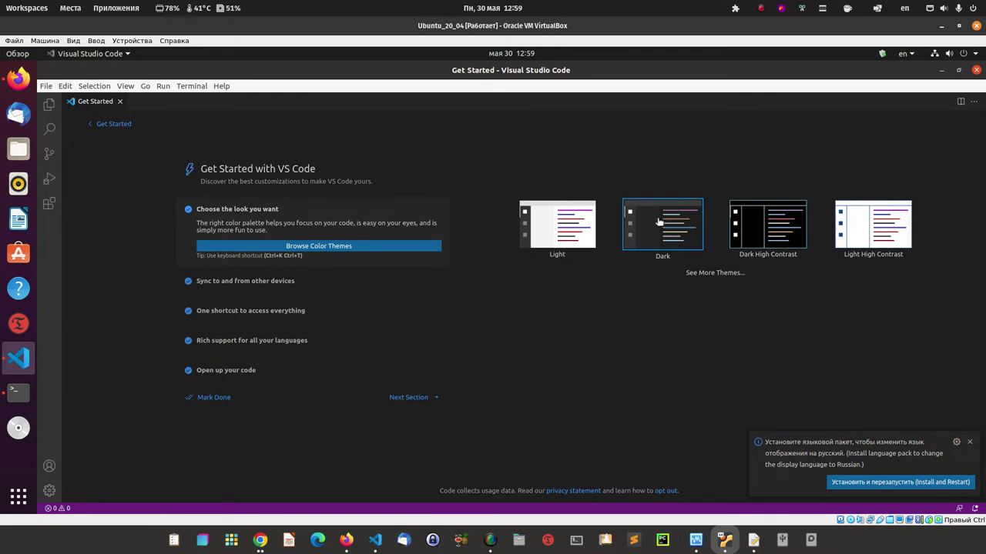
- Install the Russian language pack with a restart, and turn off showing the welcome page at startup
{"action": "left_click", "coordinate": [882, 482]}
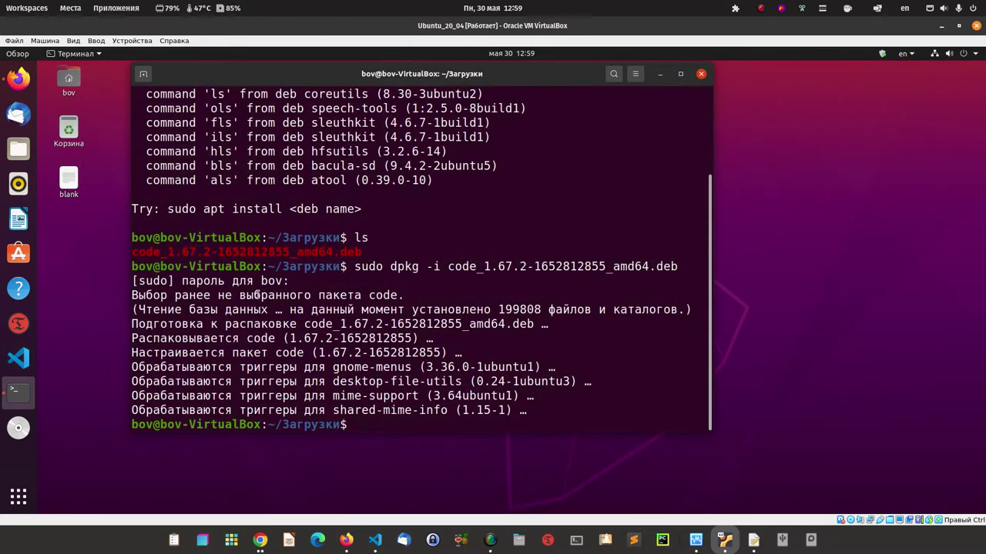
{"action": "left_click", "coordinate": [19, 357]}
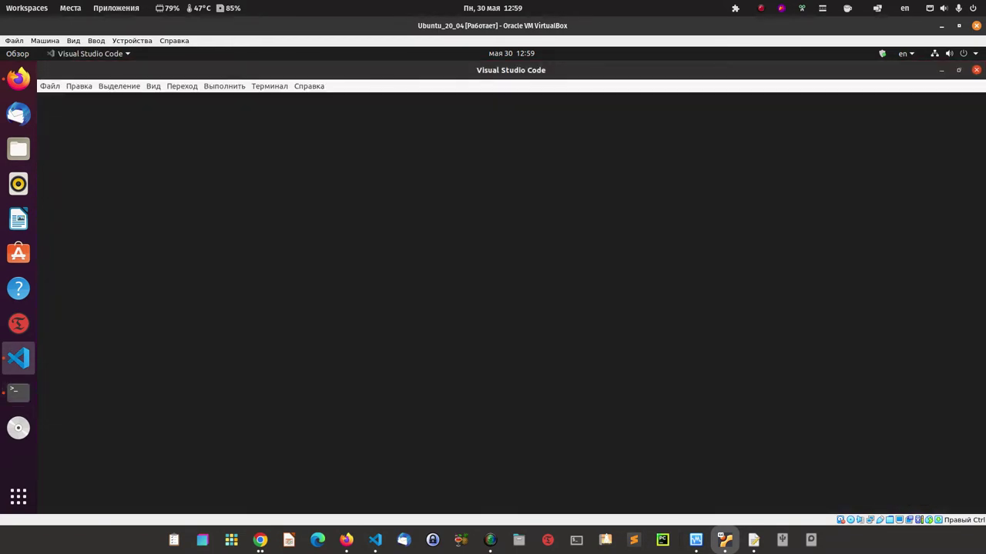
{"action": "left_click", "coordinate": [335, 398]}
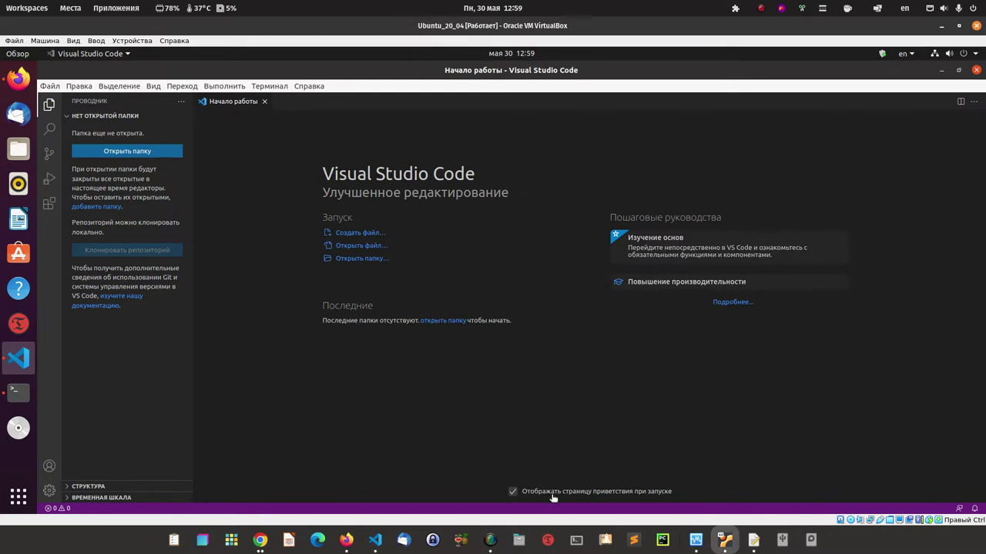
{"action": "left_click", "coordinate": [513, 493]}
- Create a folder named dapps in the home directory using the Files application
{"action": "left_click", "coordinate": [18, 148]}
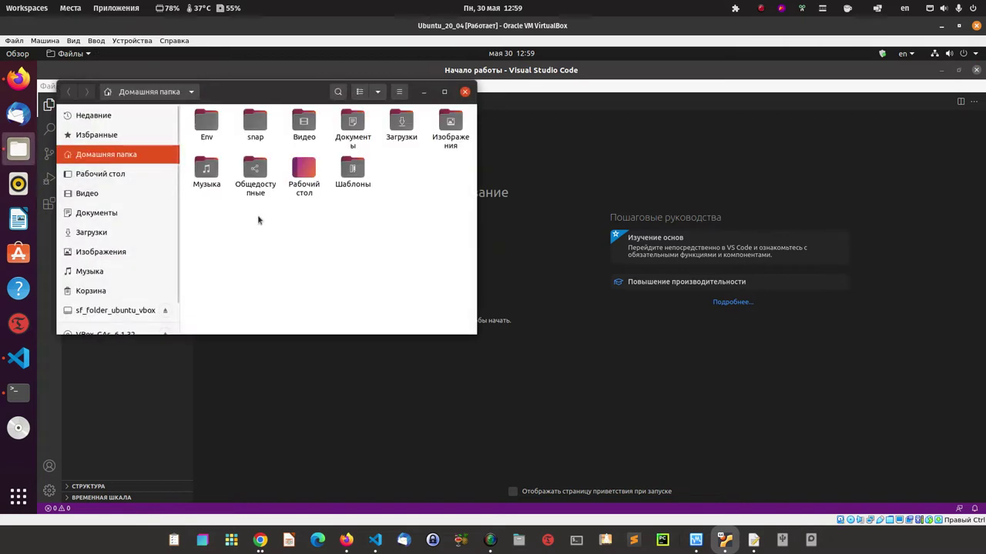
{"action": "right_click", "coordinate": [238, 239]}
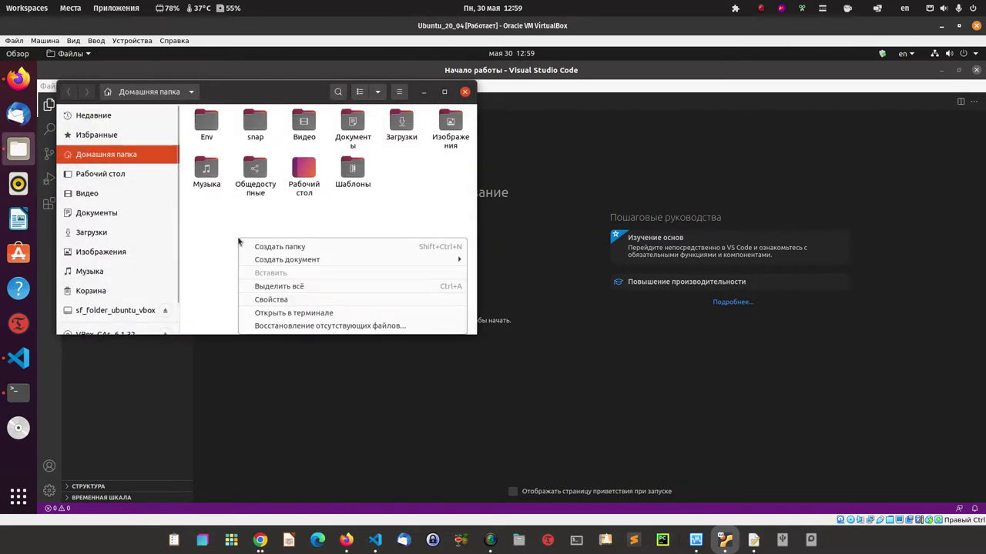
{"action": "left_click", "coordinate": [284, 247]}
{"action": "type", "text": "dapps"}
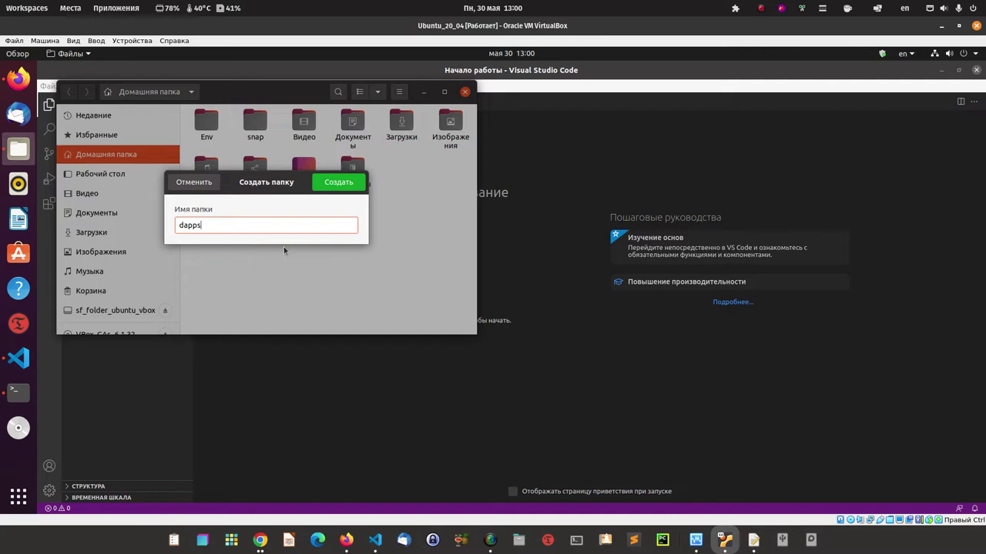
{"action": "key", "text": "Return"}
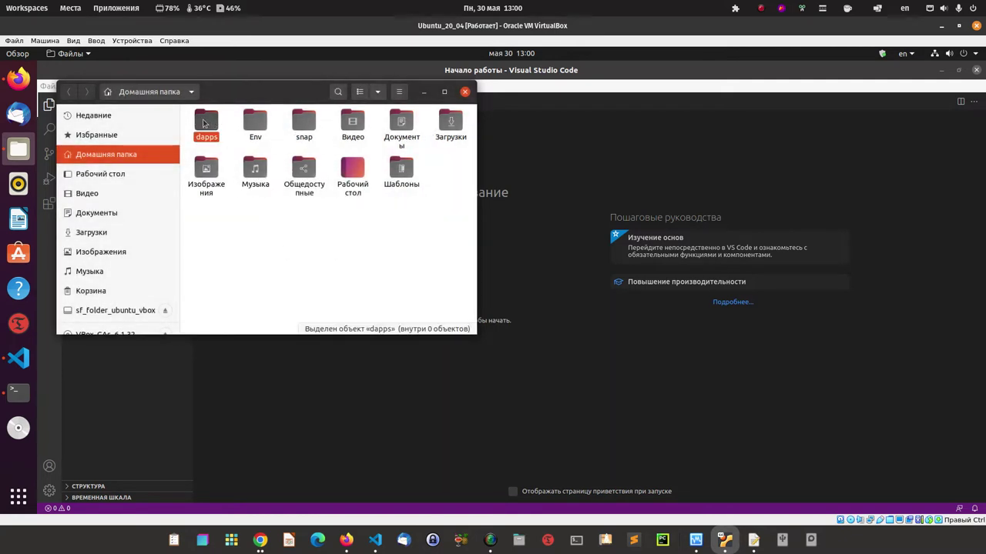
- Create a folder named test_contract inside the dapps folder and close the file manager
{"action": "double_click", "coordinate": [205, 122]}
{"action": "right_click", "coordinate": [241, 150]}
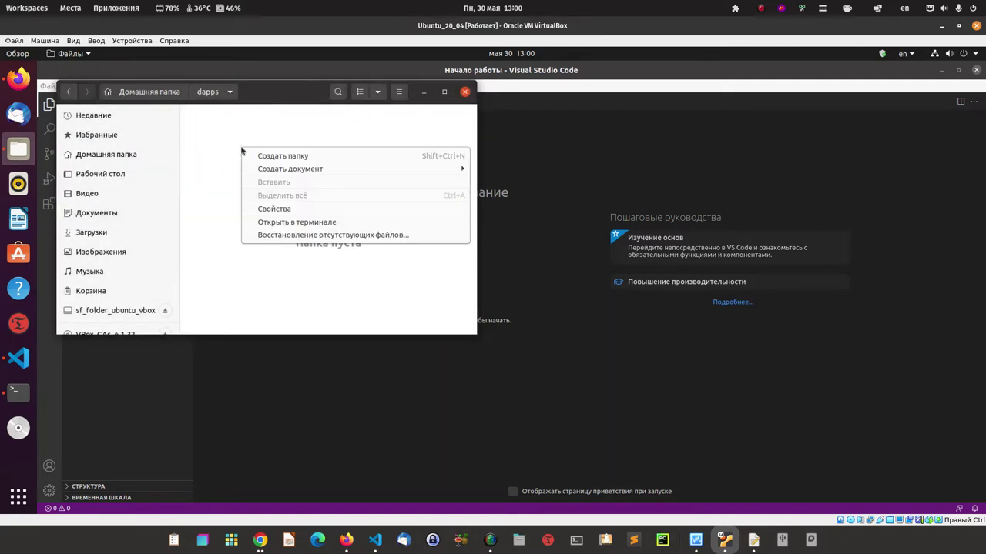
{"action": "left_click", "coordinate": [278, 159]}
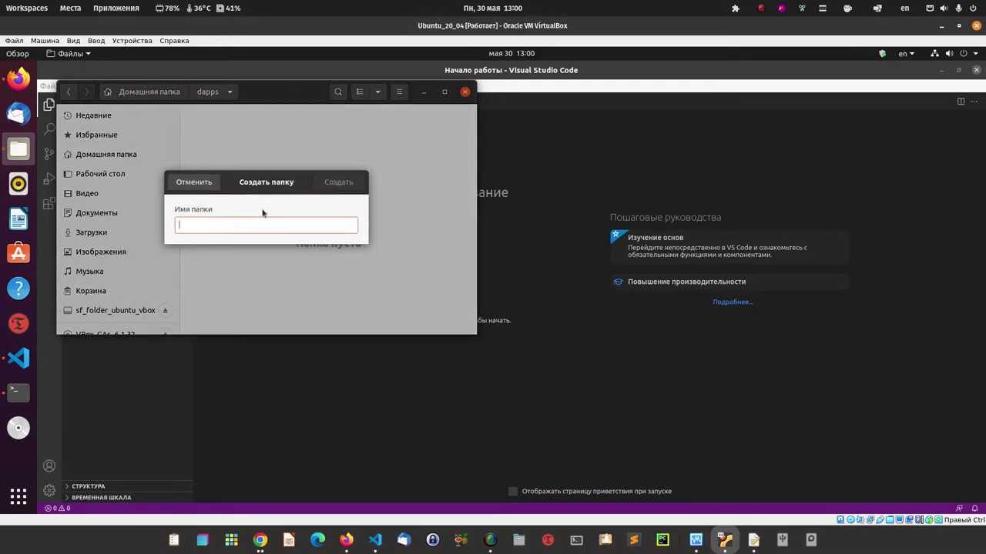
{"action": "type", "text": "one"}
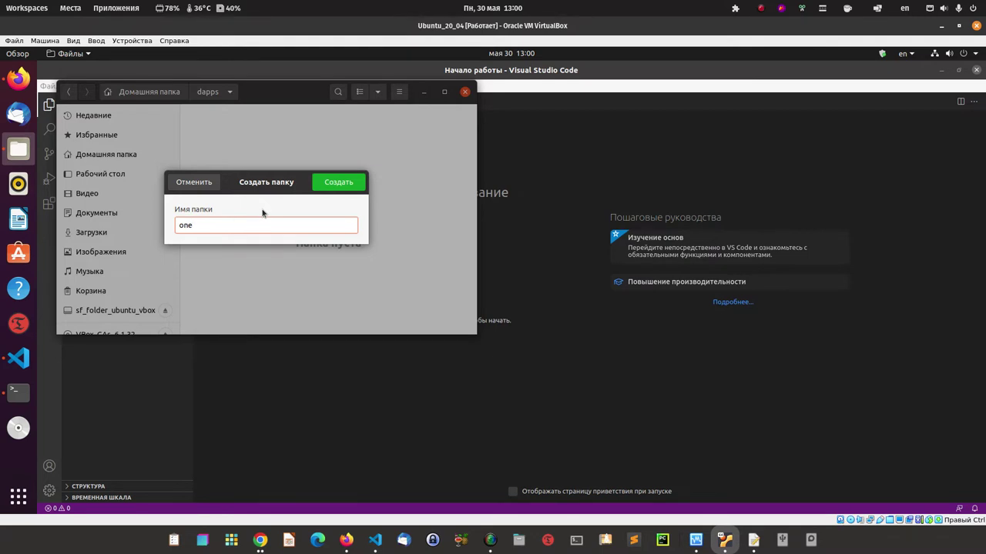
{"action": "key", "text": "BackSpace"}
{"action": "key", "text": "BackSpace"}
{"action": "key", "text": "BackSpace"}
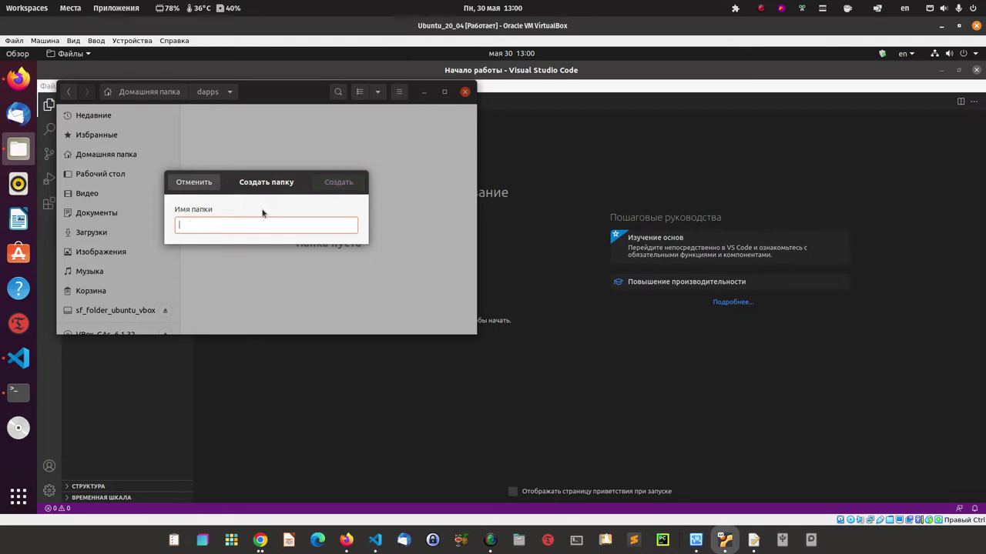
{"action": "type", "text": "test_contract"}
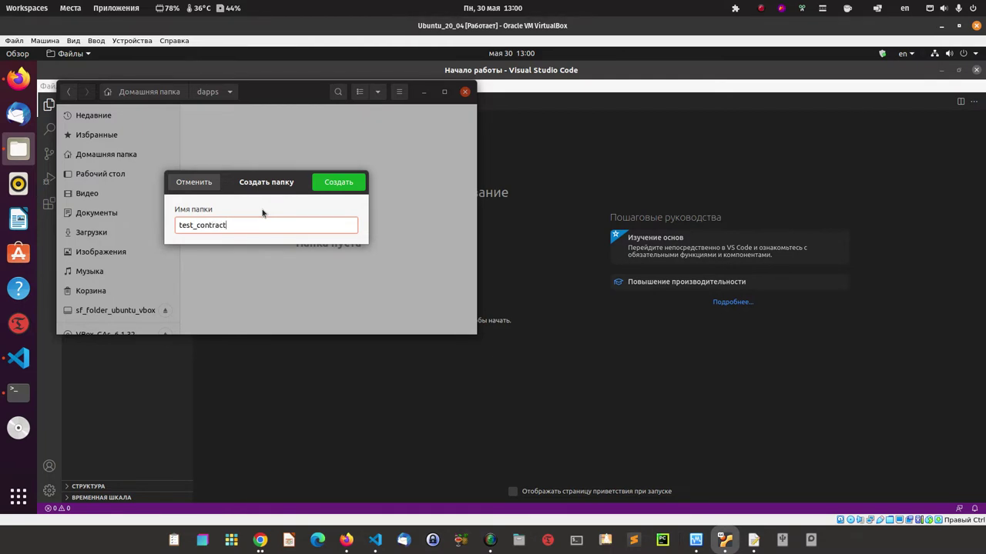
{"action": "left_click", "coordinate": [336, 187]}
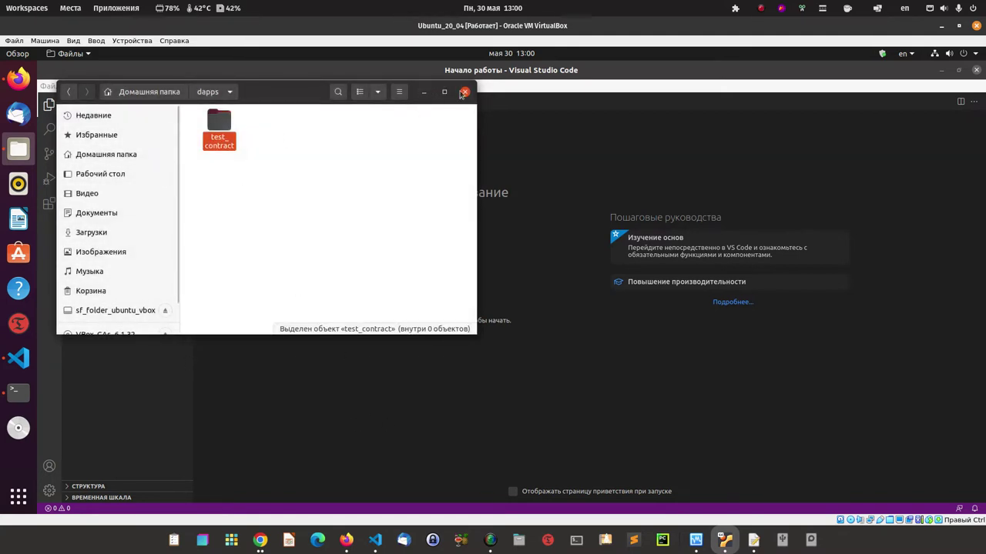
{"action": "left_click", "coordinate": [464, 92]}
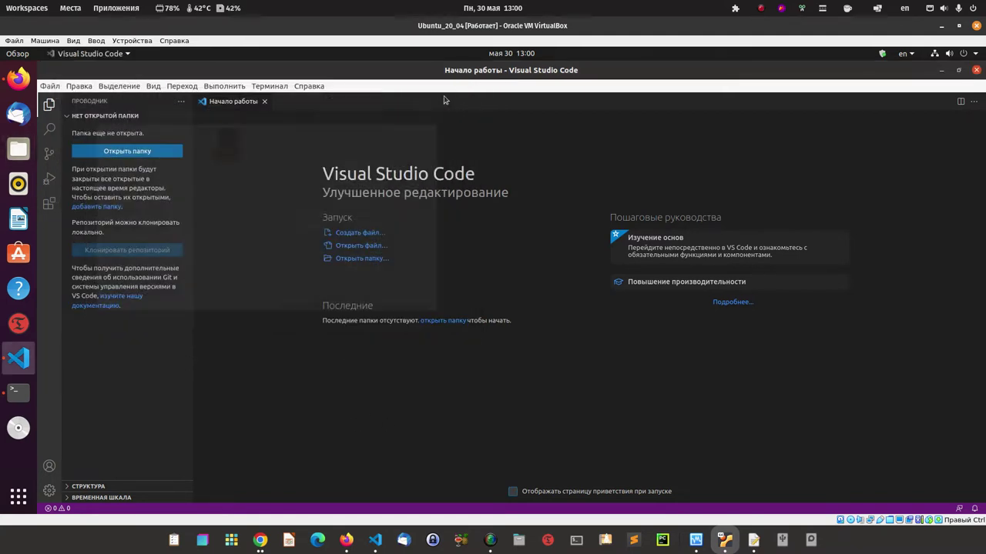
- Open the dapps/test_contract folder as the workspace, trusting its authors and those of all files in the parent folder dapps
{"action": "left_click", "coordinate": [112, 151]}
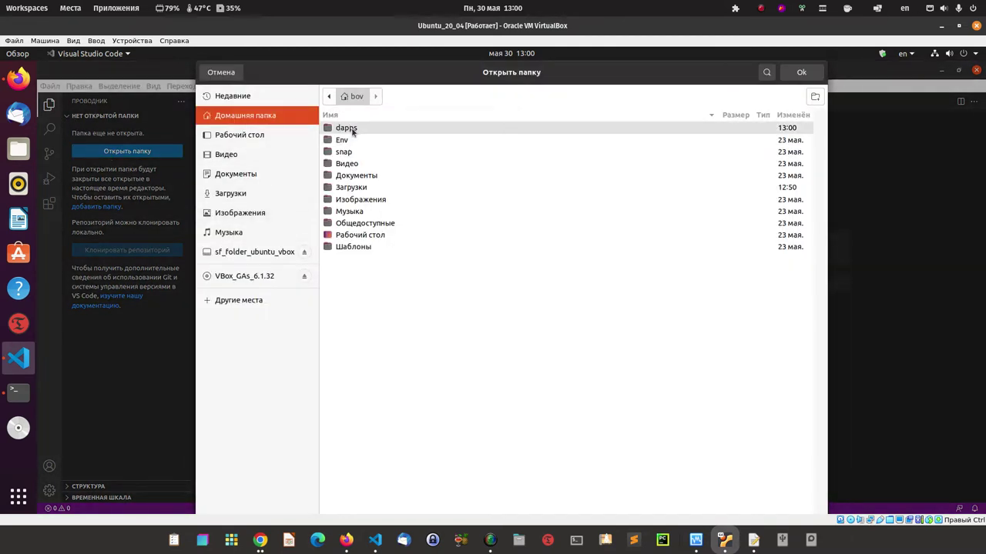
{"action": "double_click", "coordinate": [351, 129]}
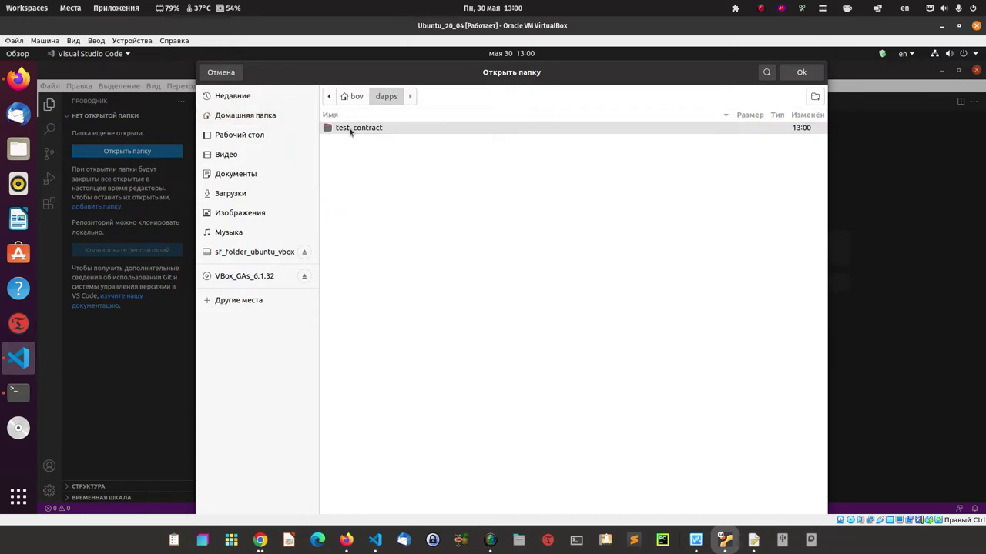
{"action": "left_click", "coordinate": [347, 129]}
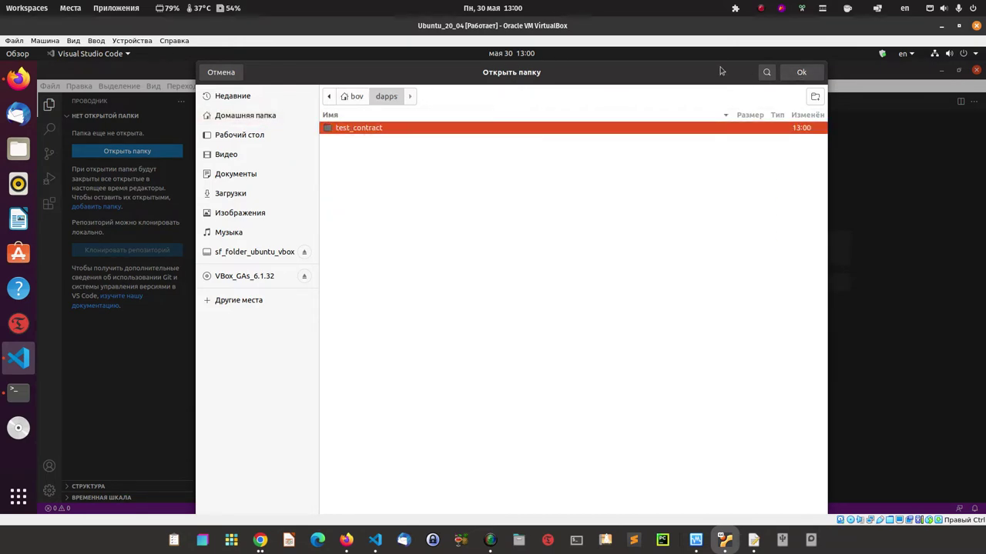
{"action": "left_click", "coordinate": [801, 72]}
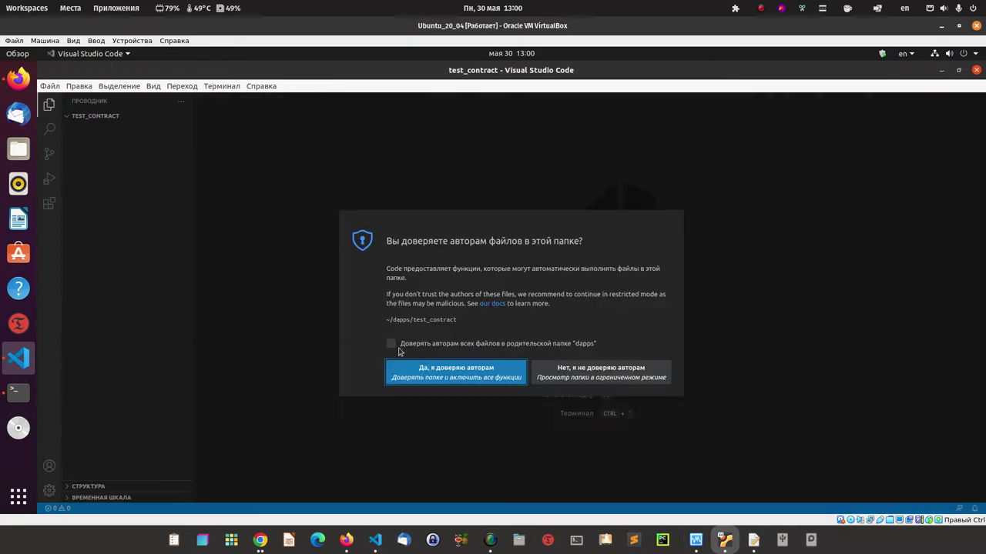
{"action": "left_click", "coordinate": [391, 344]}
{"action": "left_click", "coordinate": [467, 378]}
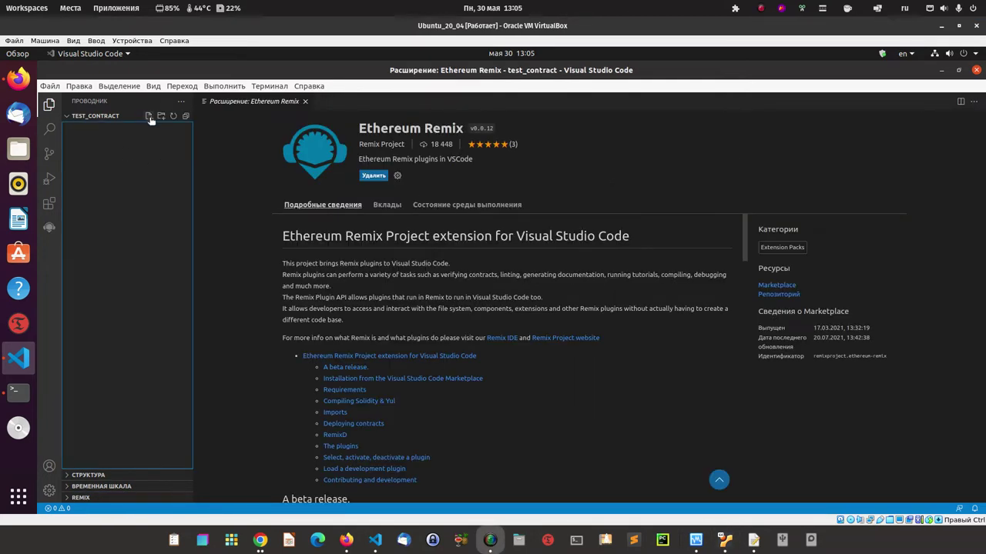
- Create a new file named ballot.sol in the test_contract project
{"action": "left_click", "coordinate": [149, 116]}
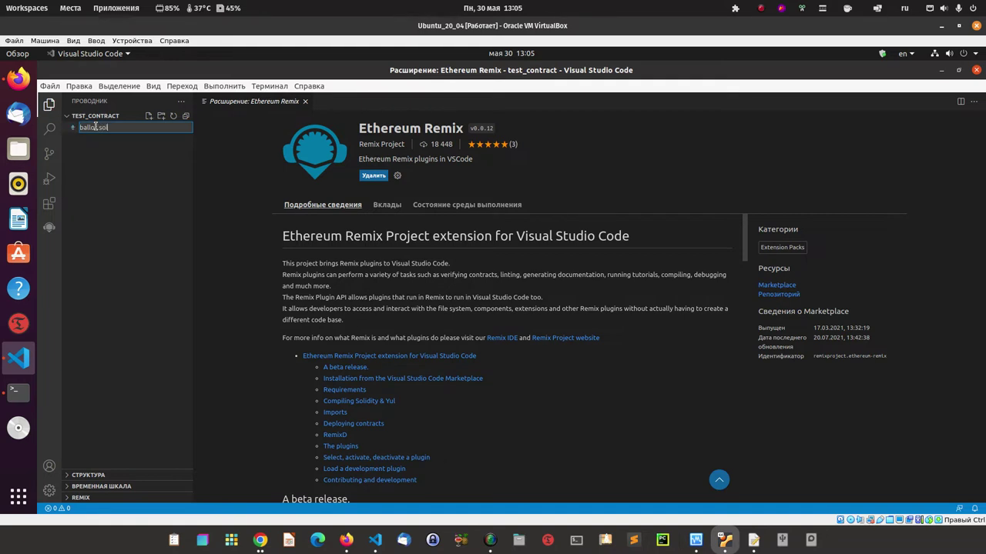
{"action": "key", "text": "Return"}
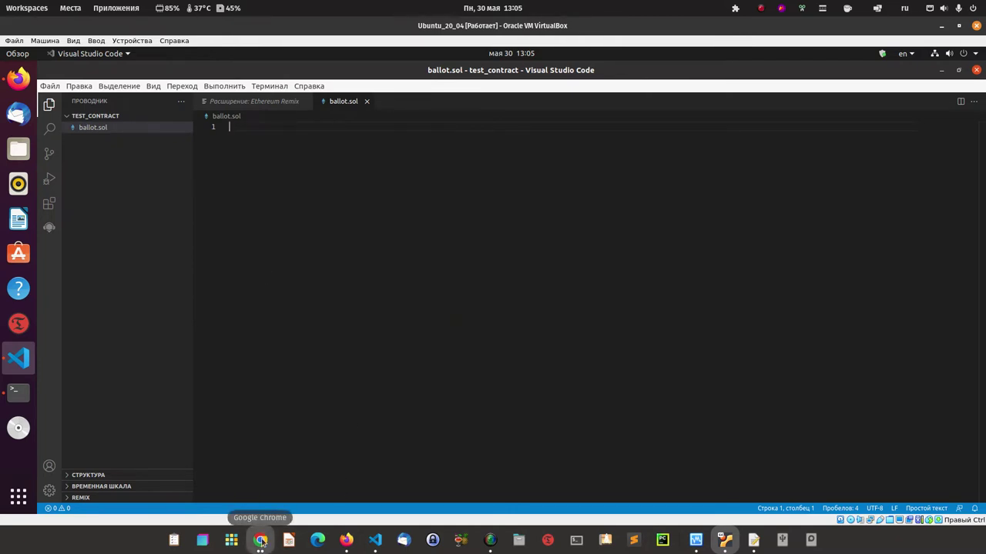
- Switch to the Solidity by Example page in Google Chrome and copy the full Ballot contract code from the Voting section
{"action": "mouse_move", "coordinate": [265, 531]}
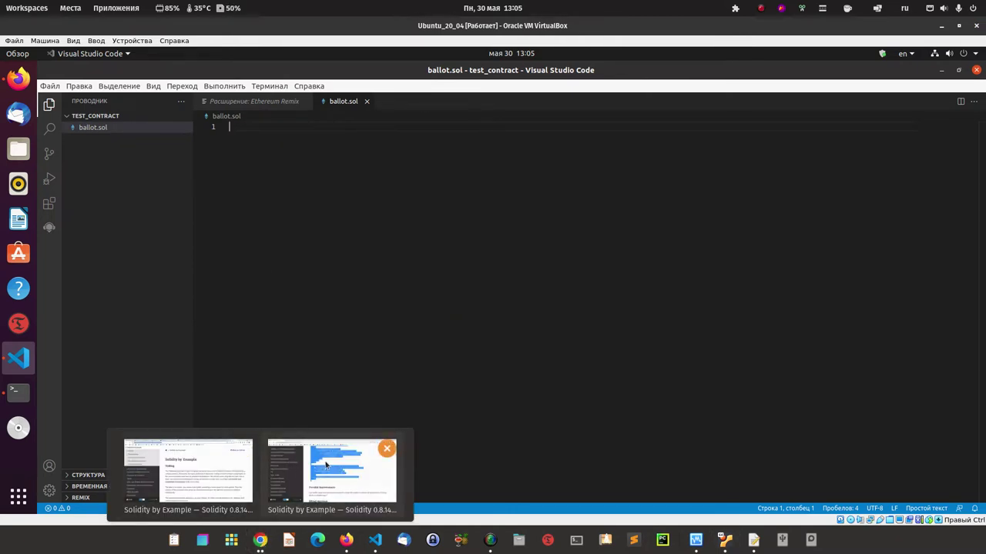
{"action": "left_click", "coordinate": [209, 468]}
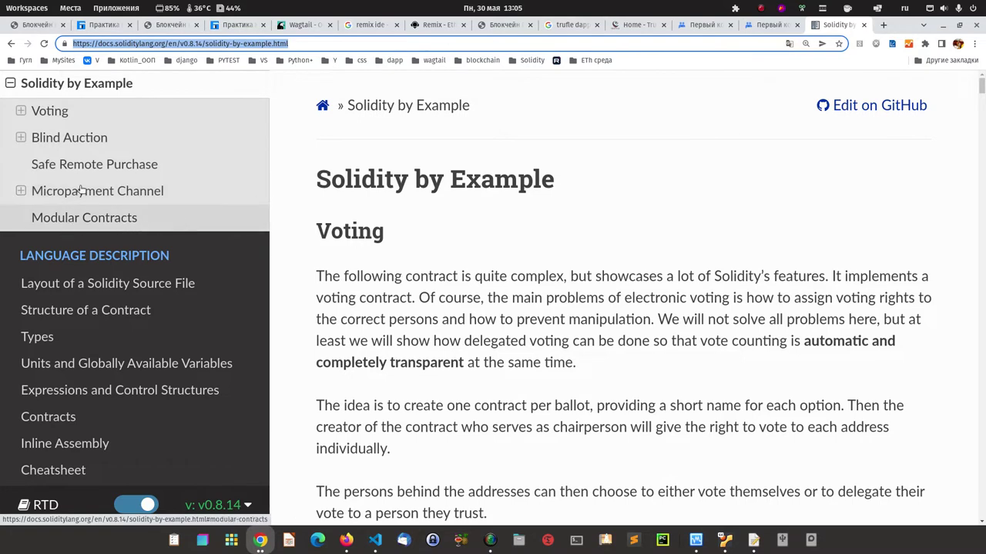
{"action": "scroll", "coordinate": [85, 192], "scroll_direction": "up", "scroll_amount": 3}
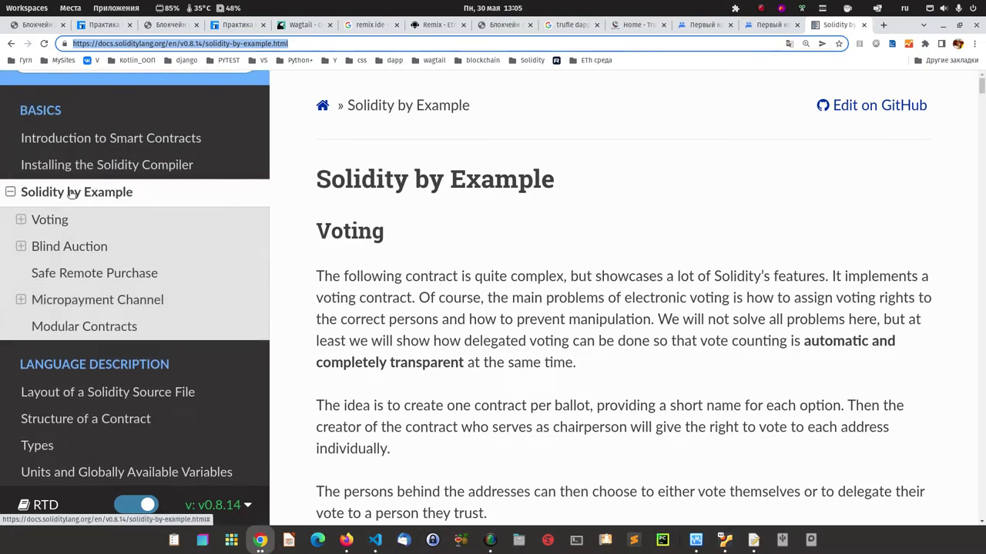
{"action": "scroll", "coordinate": [561, 185], "scroll_direction": "down", "scroll_amount": 5}
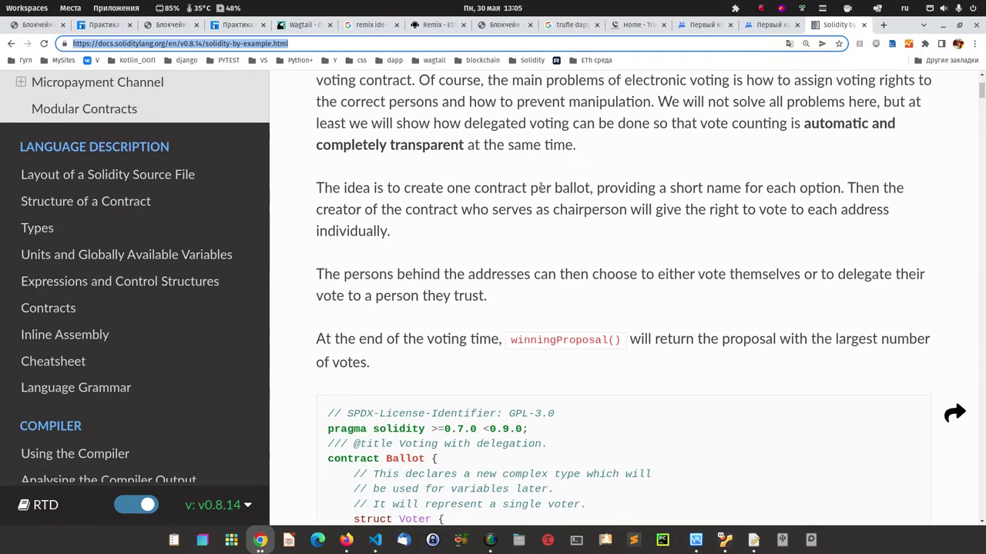
{"action": "scroll", "coordinate": [398, 216], "scroll_direction": "down", "scroll_amount": 3}
{"action": "left_click_drag", "start_coordinate": [328, 224], "coordinate": [482, 344]}
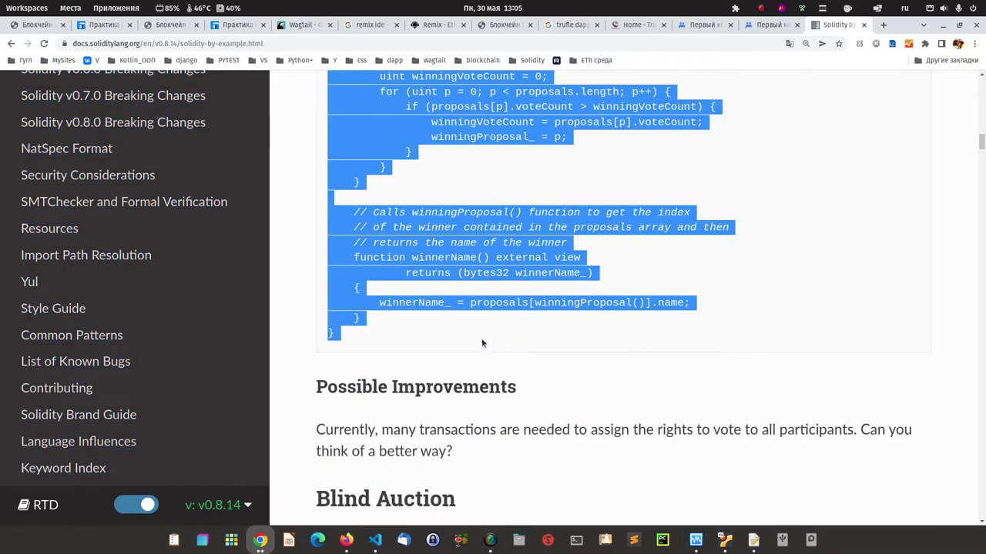
{"action": "right_click", "coordinate": [429, 99]}
{"action": "left_click", "coordinate": [451, 107]}
{"action": "right_click", "coordinate": [393, 104]}
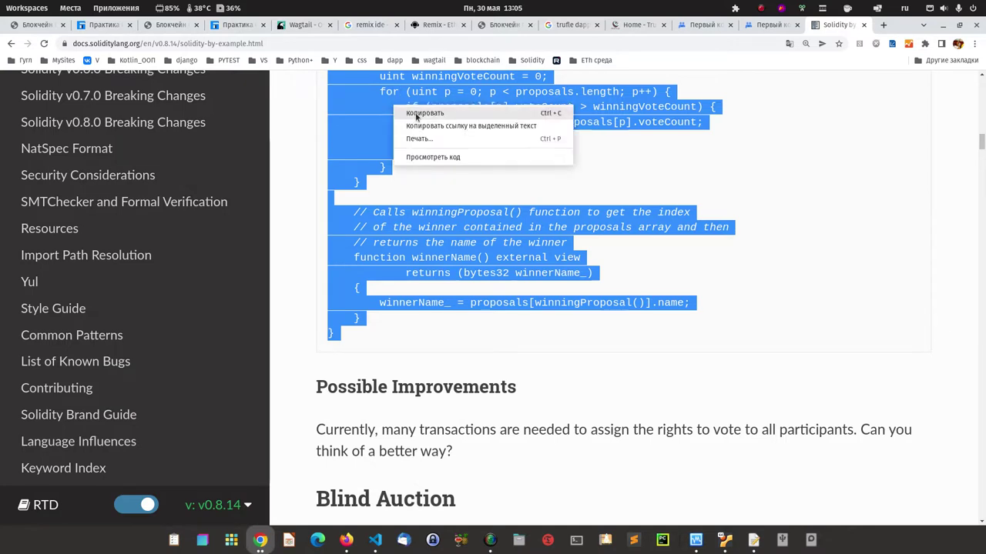
{"action": "left_click", "coordinate": [418, 117]}
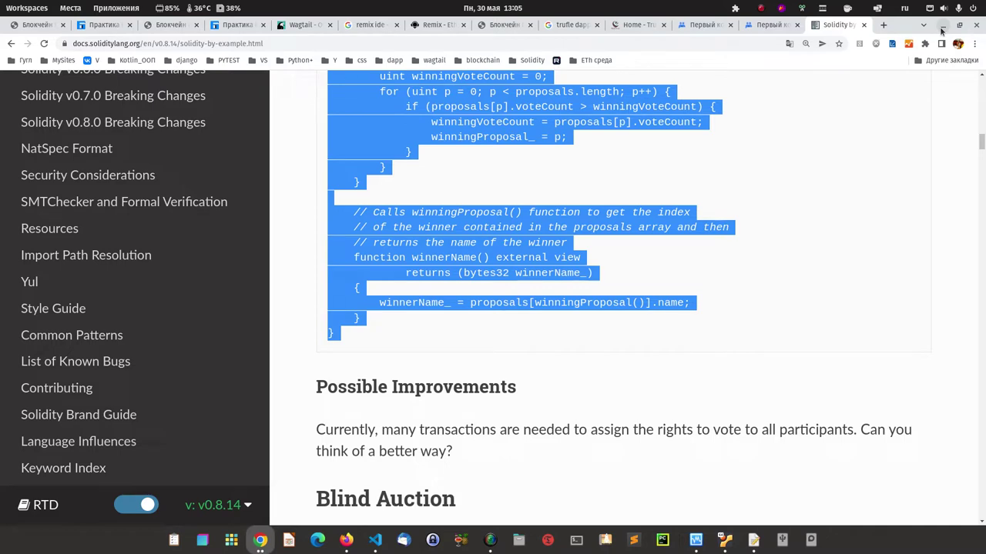
- Return to Visual Studio Code and paste the copied Ballot contract into ballot.sol
{"action": "left_click", "coordinate": [942, 26]}
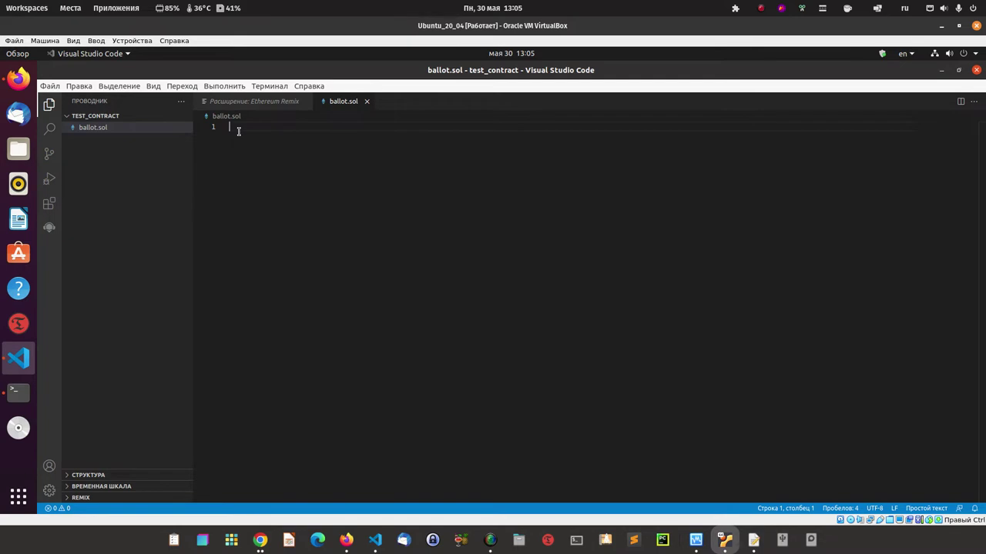
{"action": "key", "text": "ctrl+v"}
{"action": "scroll", "coordinate": [311, 192], "scroll_direction": "up", "scroll_amount": 3}
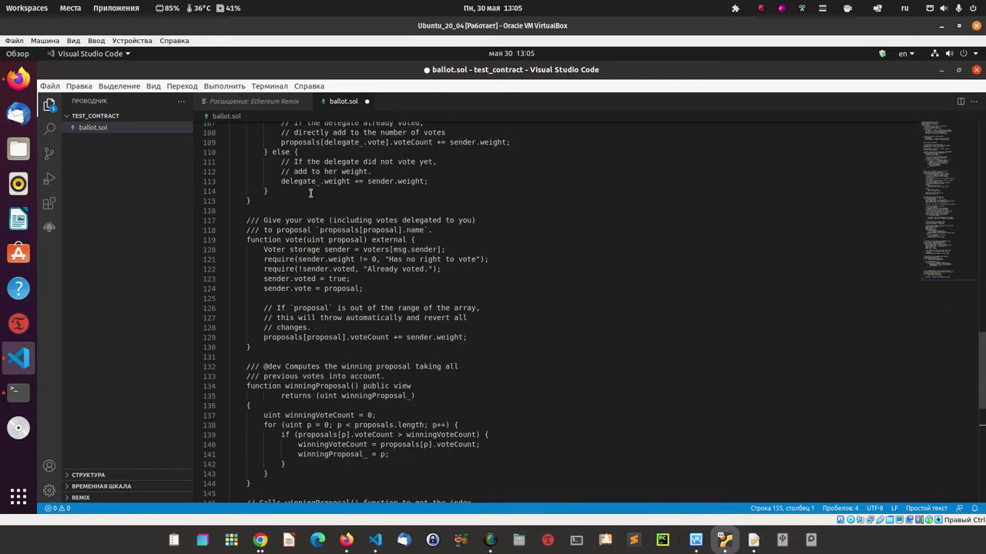
- Search the extension marketplace for Remix and view the details of the Ethereum Remix extension
{"action": "left_click", "coordinate": [49, 204]}
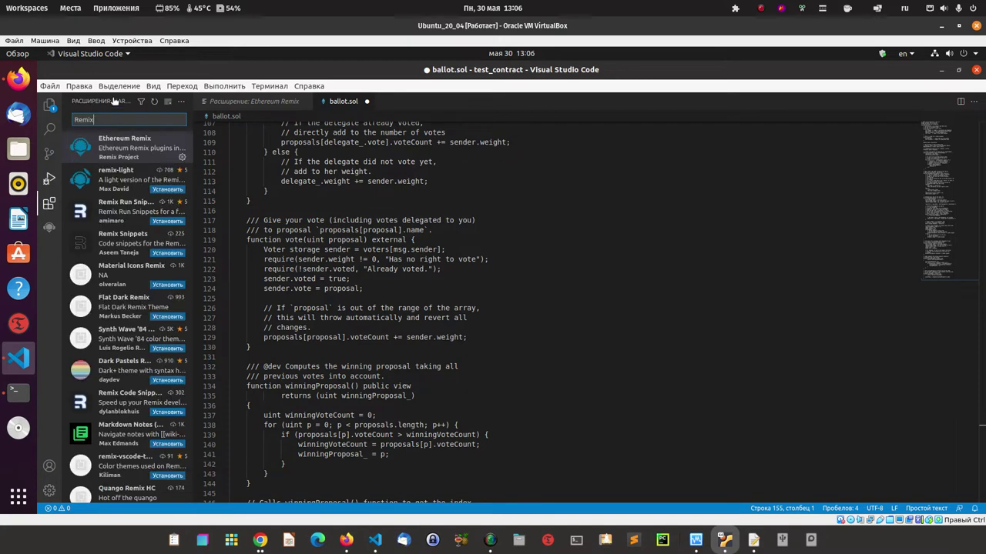
{"action": "double_click", "coordinate": [104, 122]}
{"action": "key", "text": "BackSpace"}
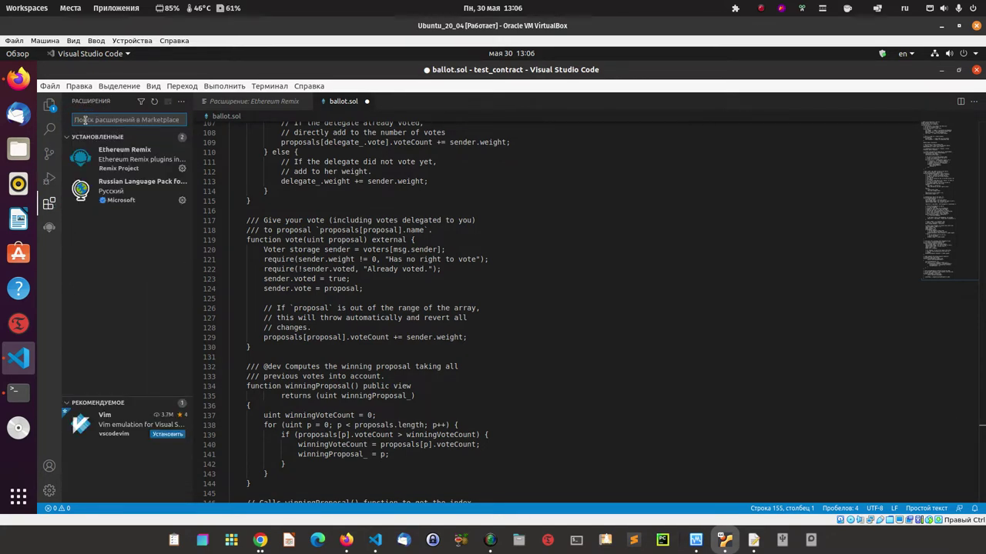
{"action": "type", "text": "Remix"}
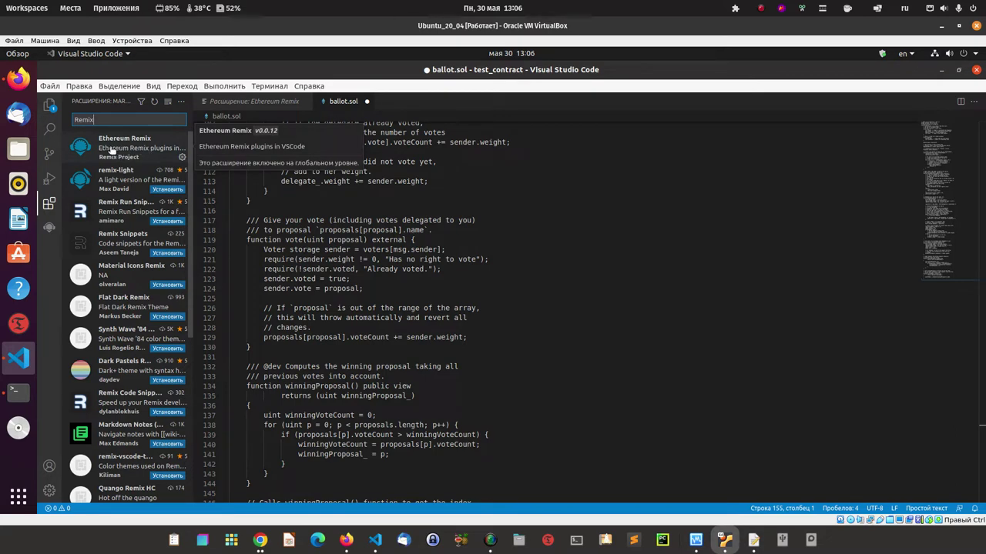
{"action": "left_click", "coordinate": [111, 151]}
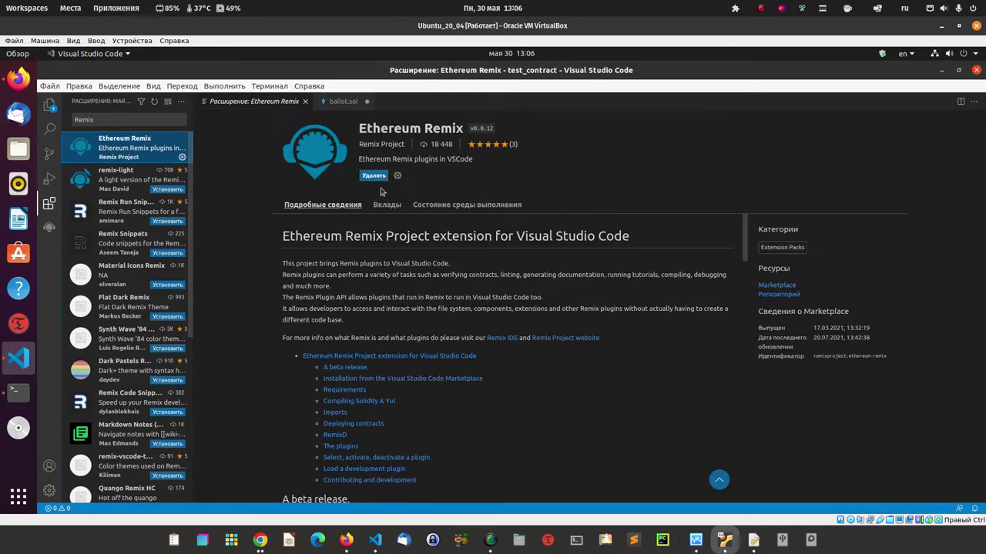
- Search the extensions for Solidity, install the "solidity" v0.0.139 Ethereum Solidity Language extension, and review the code in ballot.sol
{"action": "double_click", "coordinate": [102, 119]}
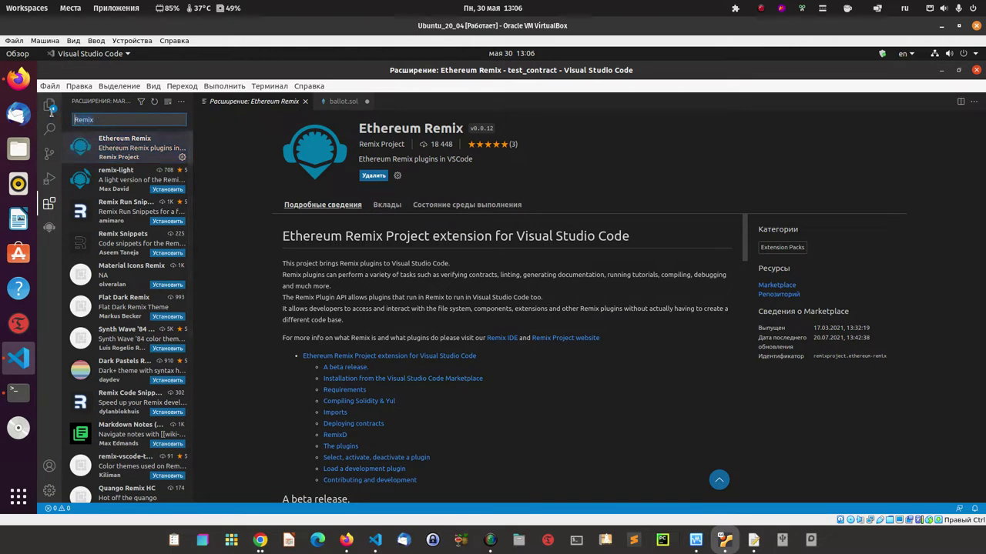
{"action": "type", "text": "s"}
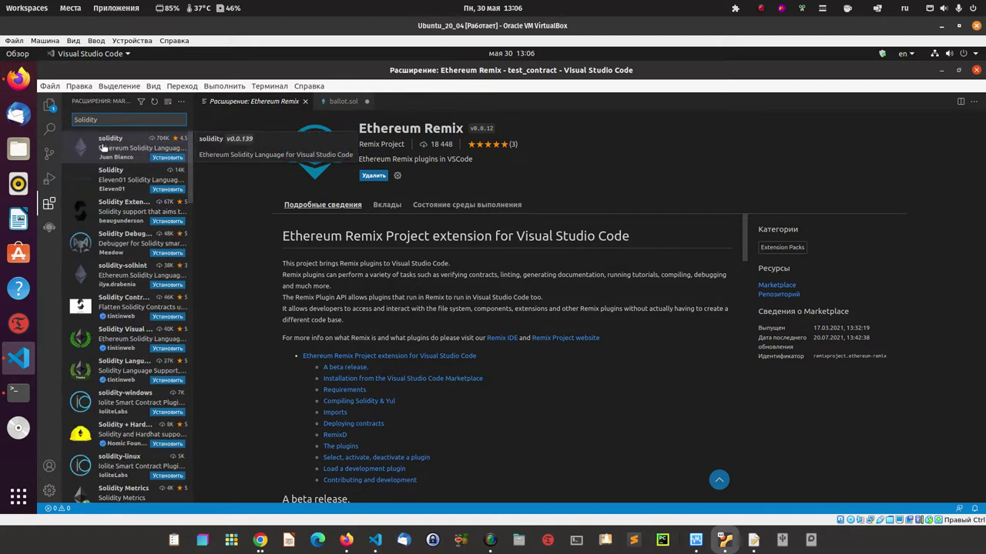
{"action": "left_click", "coordinate": [103, 147]}
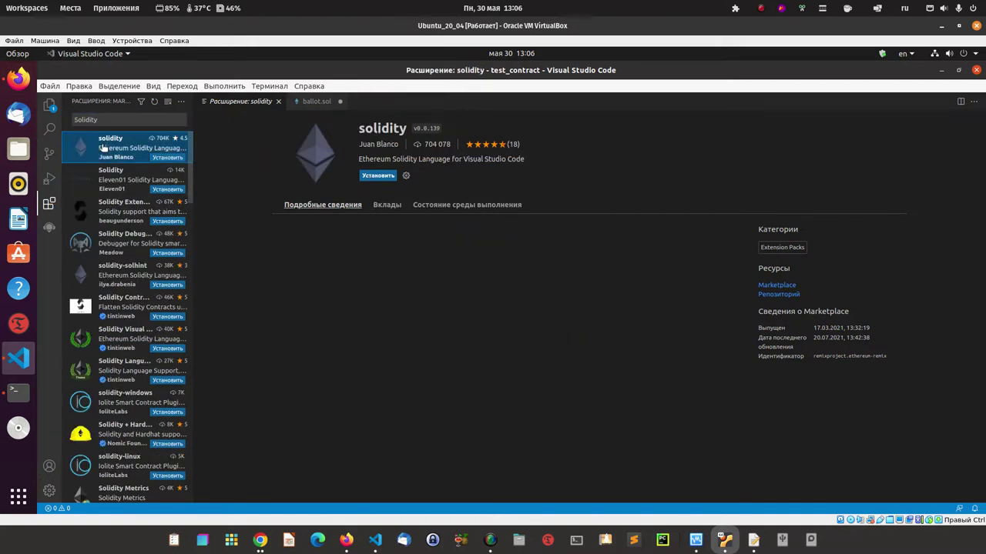
{"action": "left_click", "coordinate": [109, 185]}
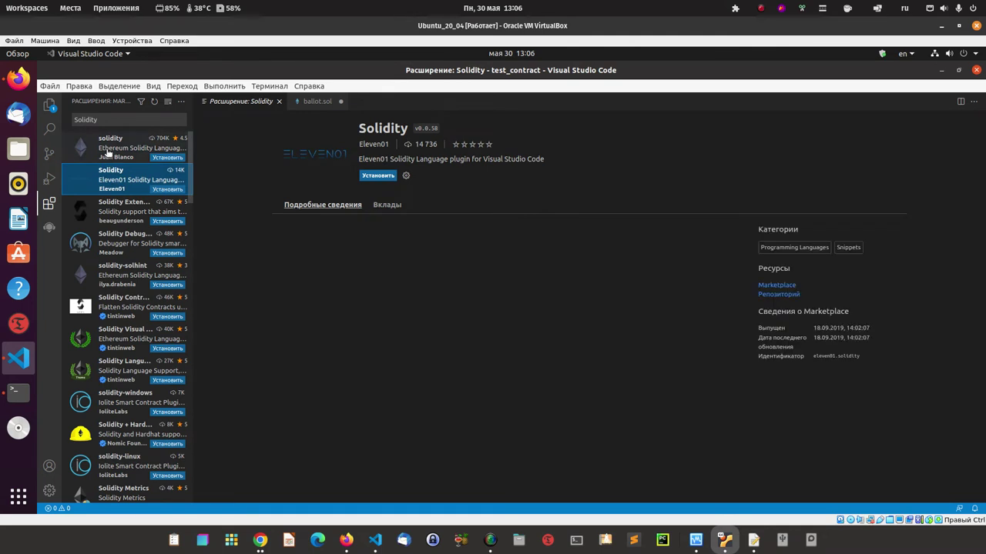
{"action": "left_click", "coordinate": [108, 151]}
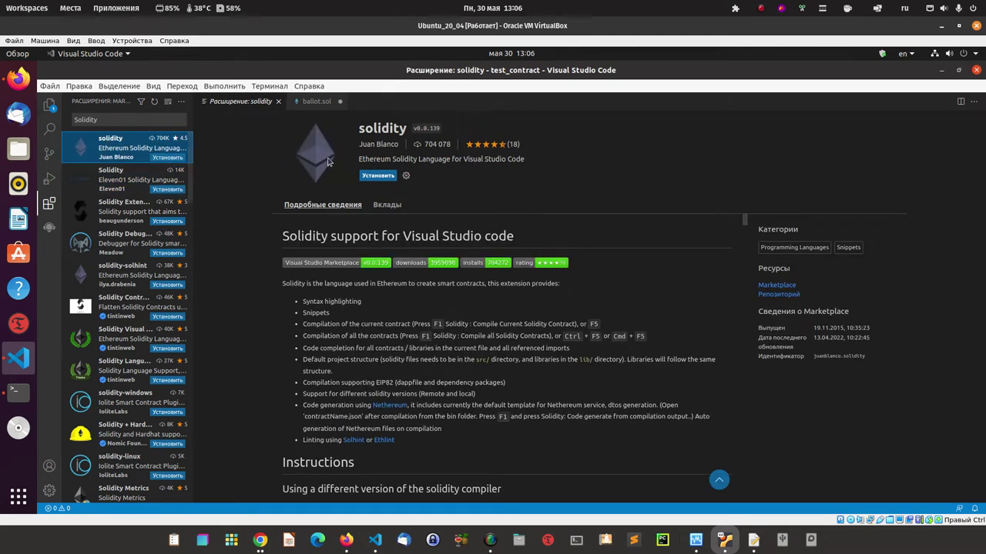
{"action": "left_click", "coordinate": [376, 176]}
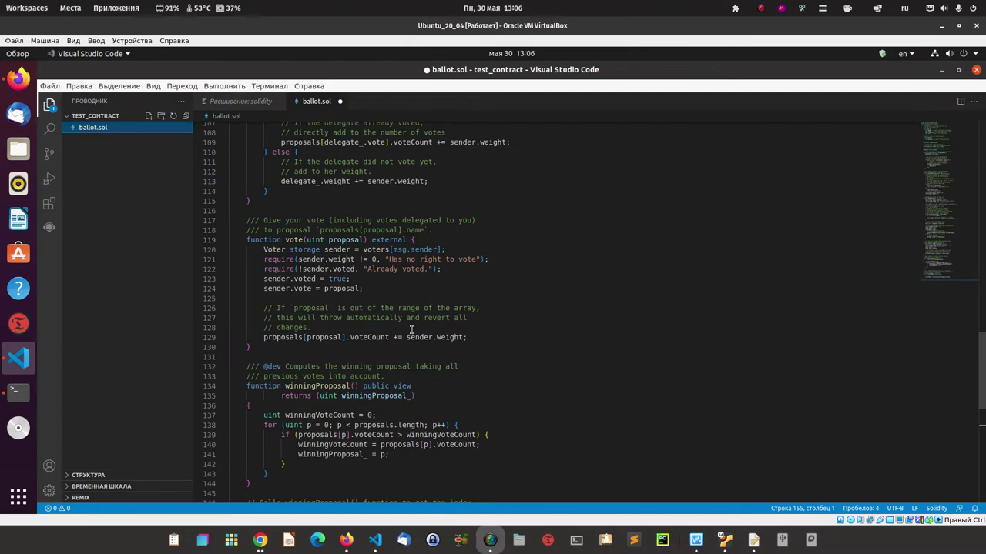
{"action": "scroll", "coordinate": [411, 330], "scroll_direction": "up", "scroll_amount": 4}
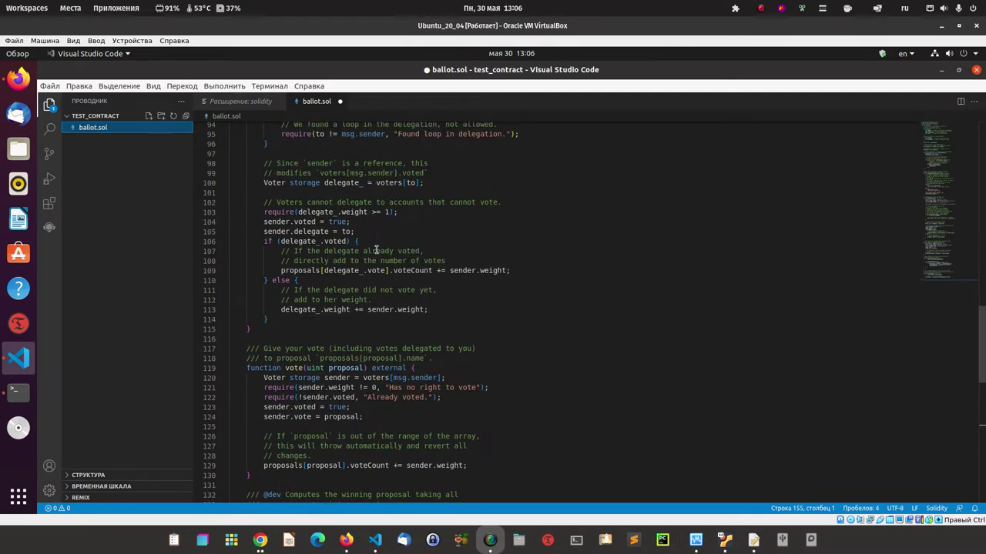
{"action": "scroll", "coordinate": [349, 267], "scroll_direction": "down", "scroll_amount": 2}
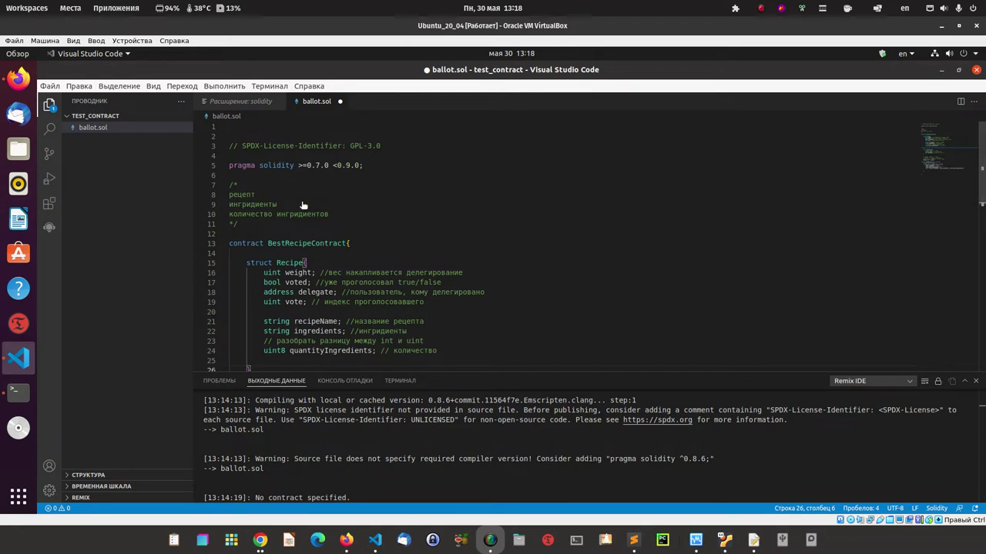
- Replace the BestRecipeContract code in ballot.sol with the full Ballot contract code
{"action": "scroll", "coordinate": [351, 180], "scroll_direction": "down", "scroll_amount": 4}
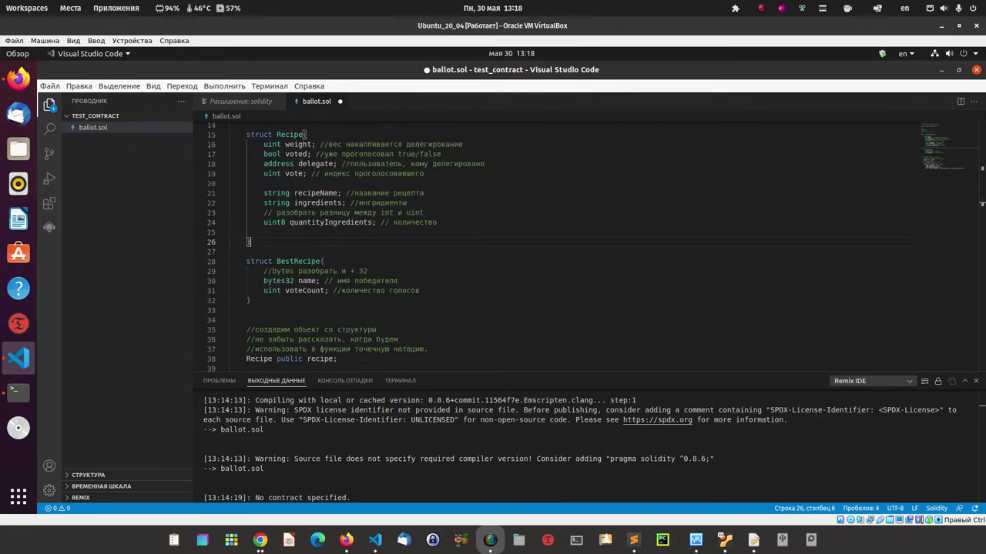
{"action": "key", "text": "ctrl+End"}
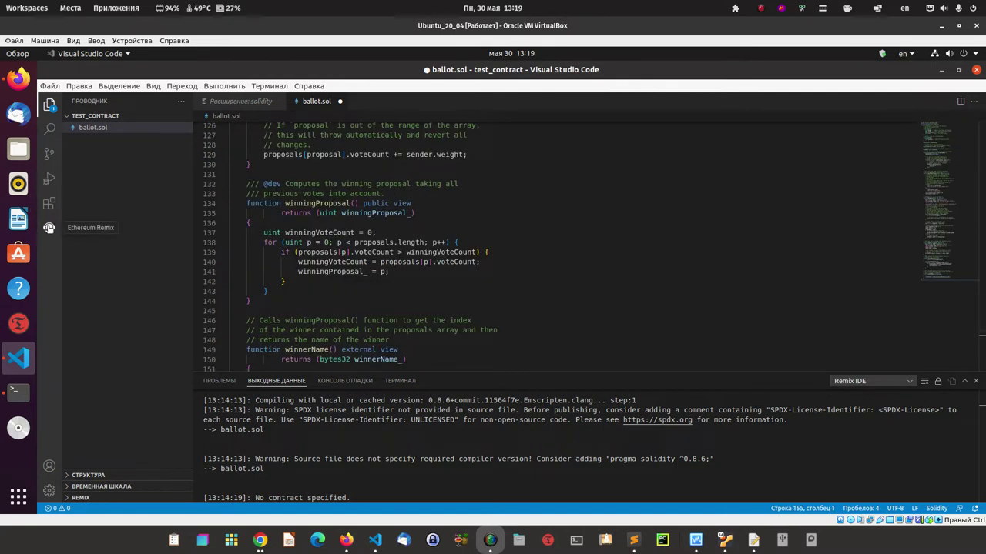
- Activate the Solhint Linter plugin of the Ethereum Remix extension
{"action": "left_click", "coordinate": [49, 227]}
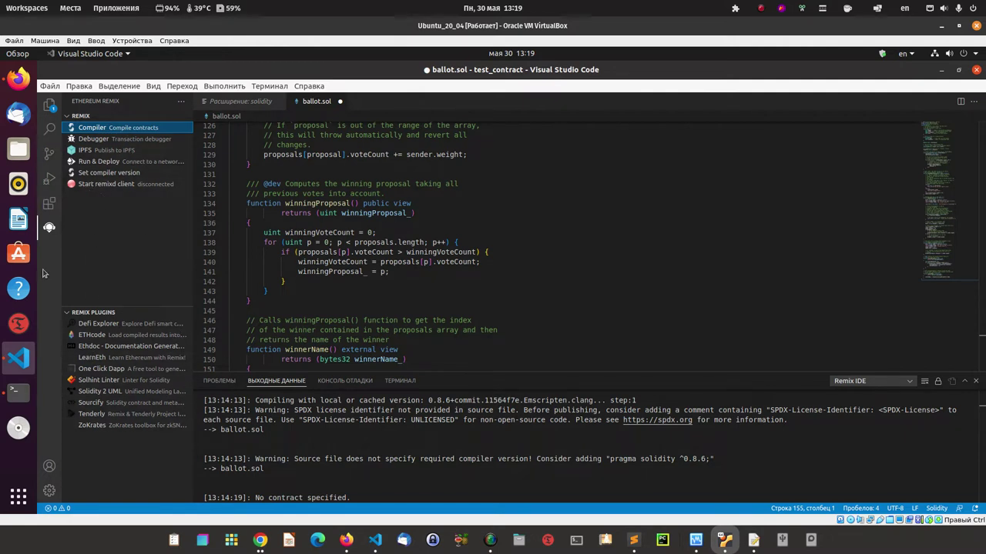
{"action": "left_click", "coordinate": [86, 380]}
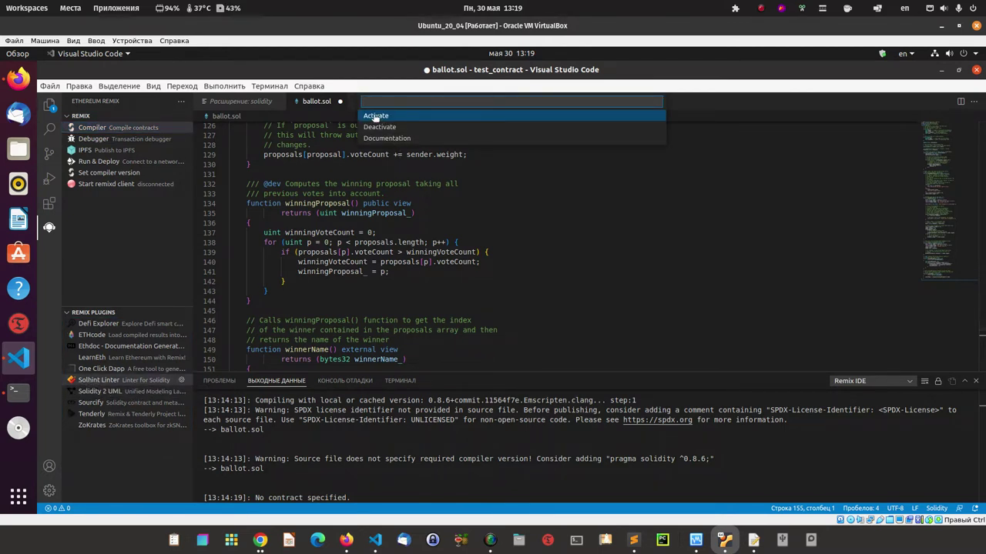
{"action": "left_click", "coordinate": [375, 117]}
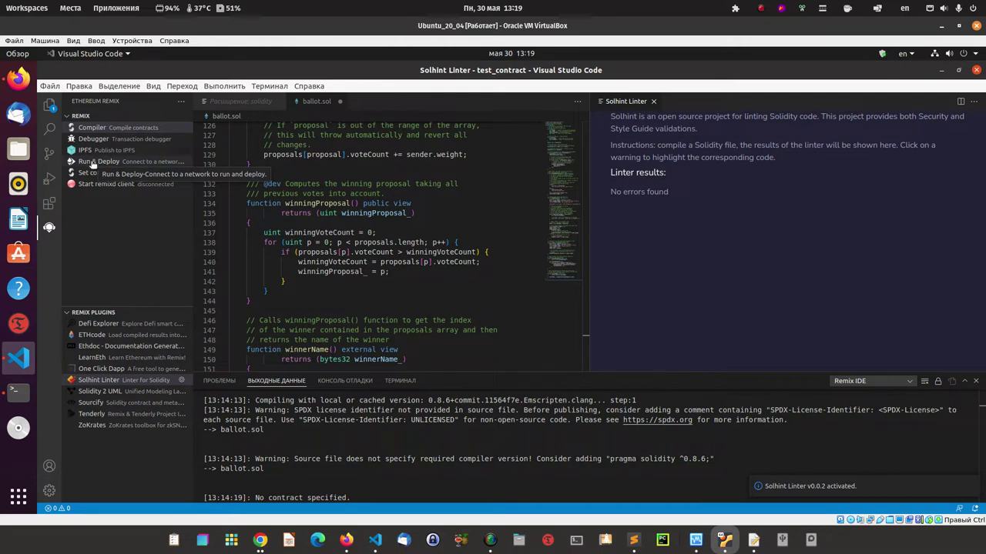
{"action": "left_click", "coordinate": [91, 162]}
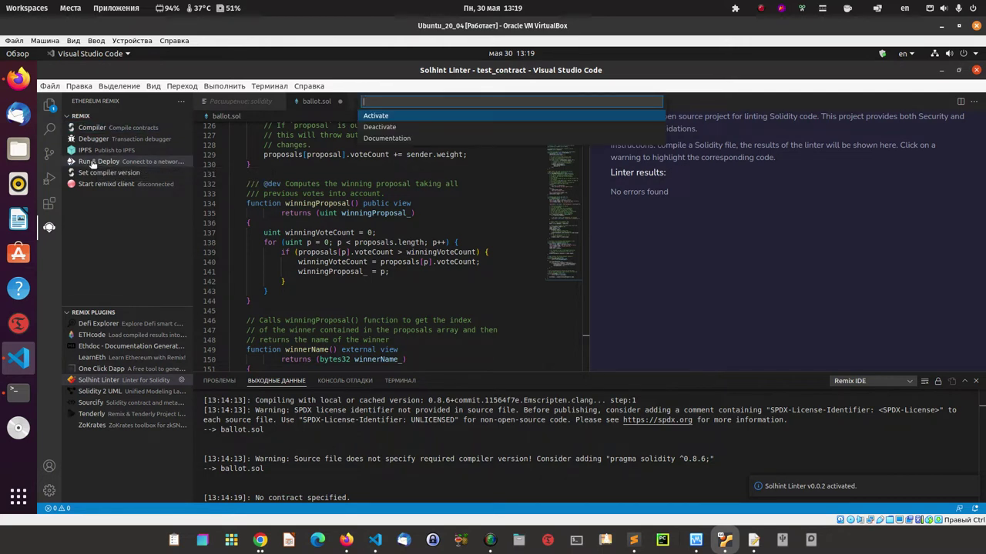
{"action": "left_click", "coordinate": [378, 118]}
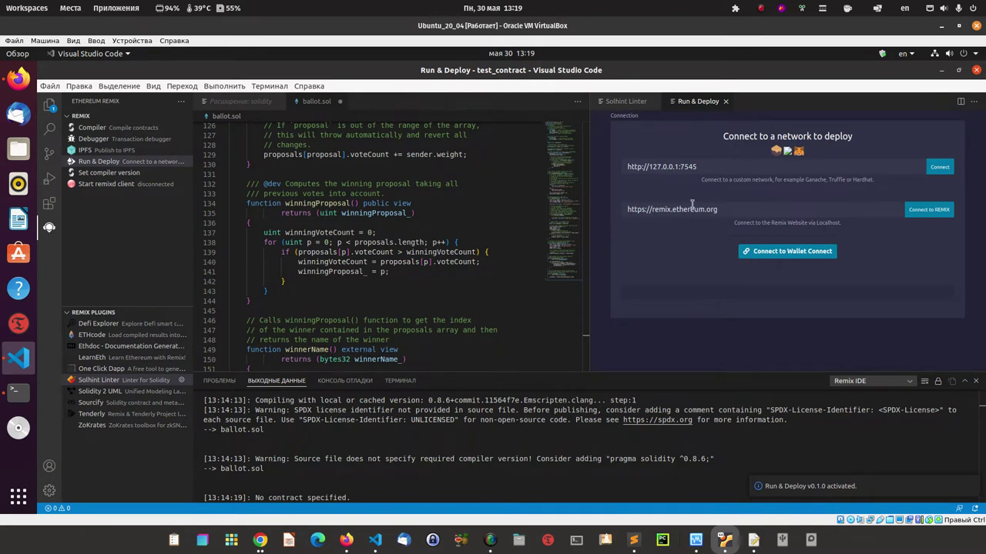
{"action": "triple_click", "coordinate": [677, 206]}
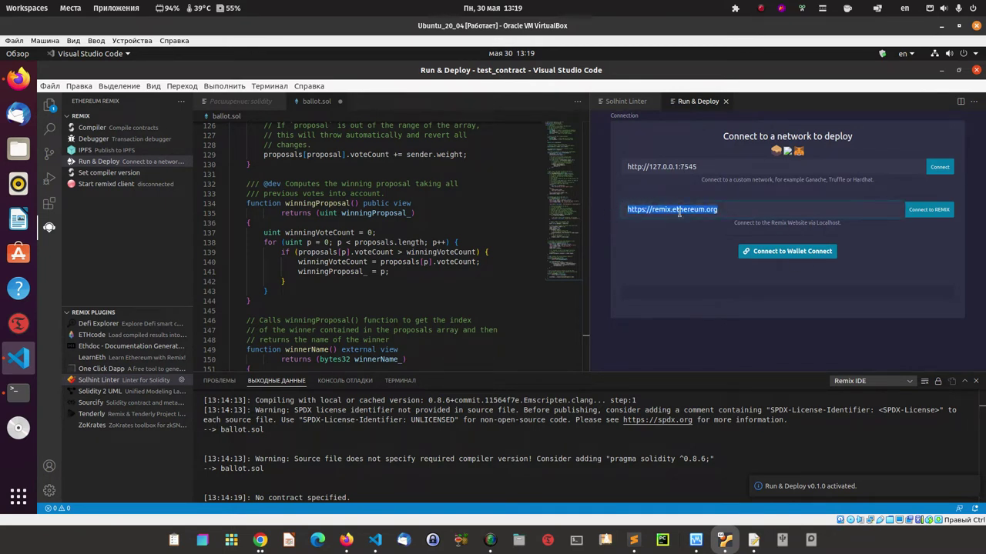
{"action": "left_click", "coordinate": [731, 208]}
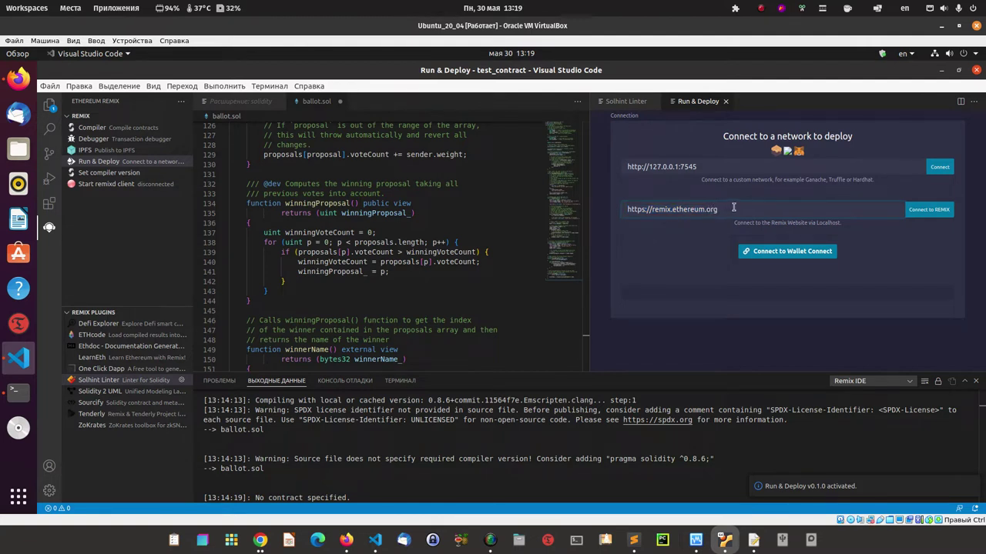
{"action": "left_click", "coordinate": [923, 211]}
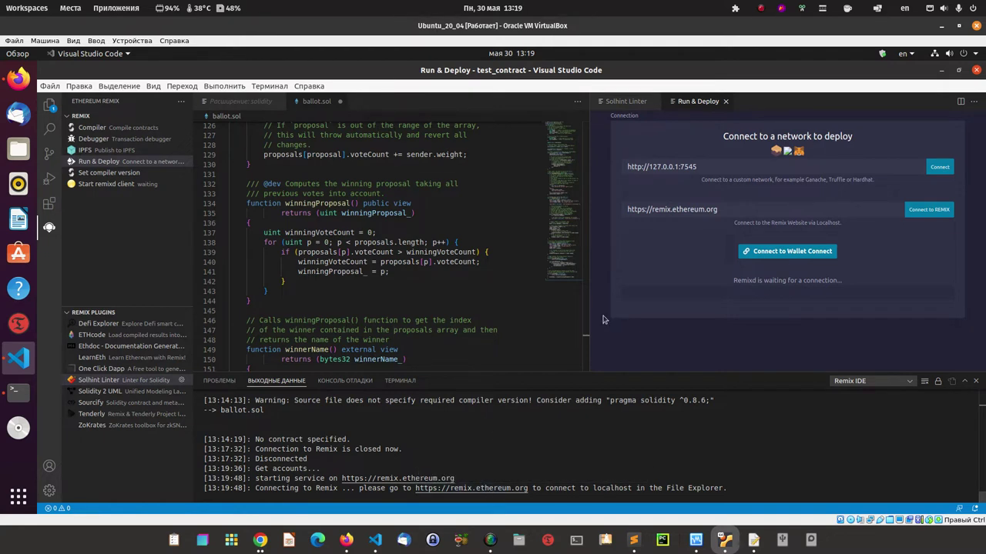
{"action": "left_click", "coordinate": [464, 480], "text": "ctrl"}
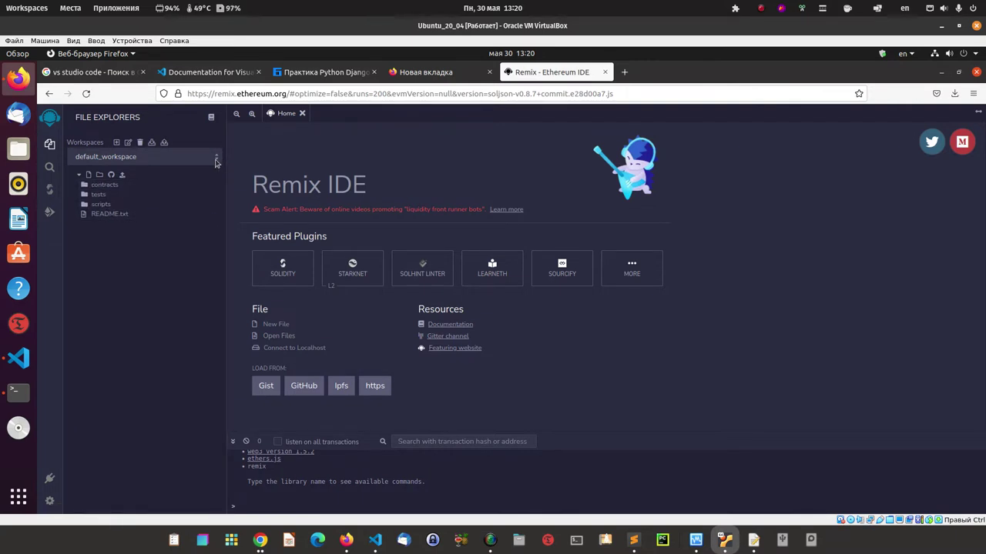
{"action": "left_click", "coordinate": [217, 162]}
{"action": "left_click", "coordinate": [132, 281]}
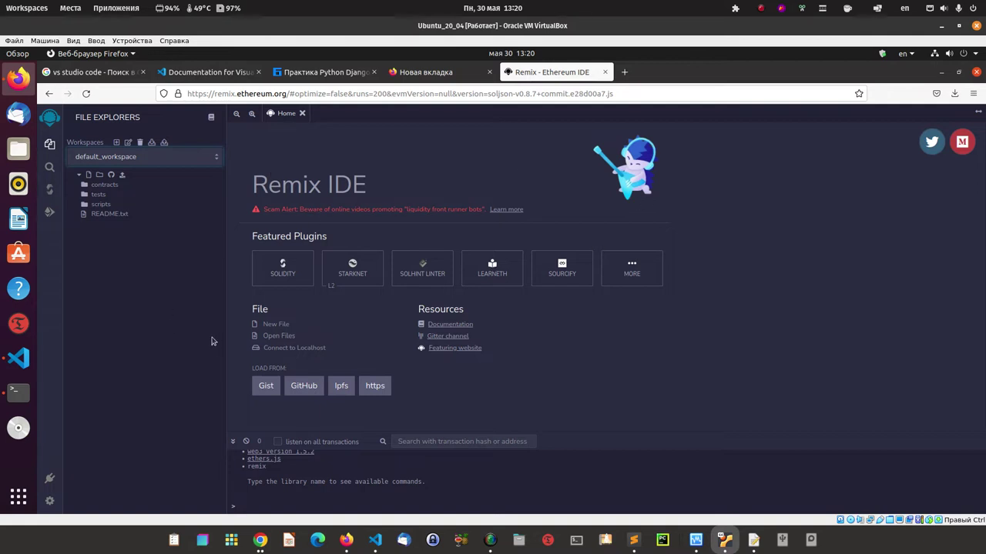
- Search the Remix plugin manager for "remix", activate the REMIXD plugin and connect it to localhost
{"action": "left_click", "coordinate": [49, 478]}
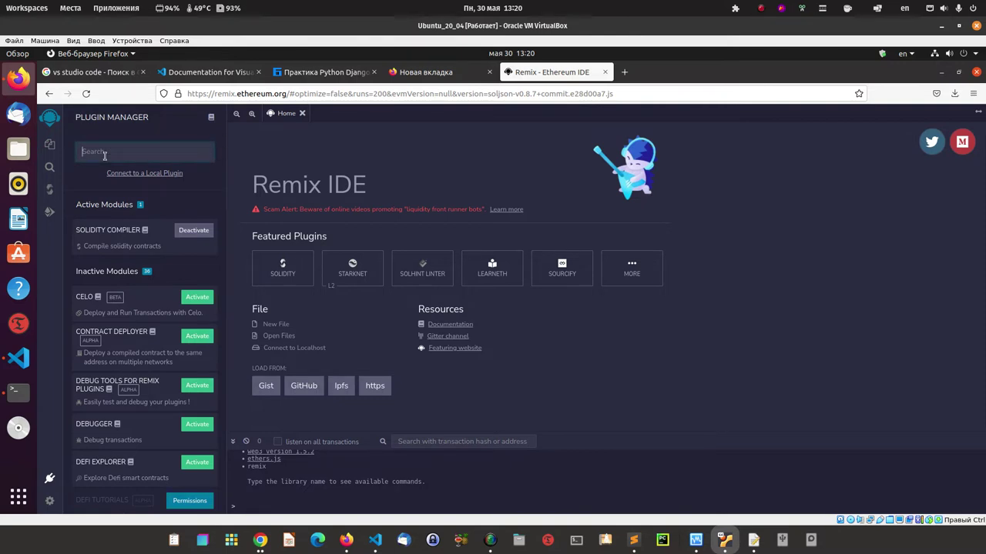
{"action": "type", "text": "re"}
{"action": "type", "text": "mix"}
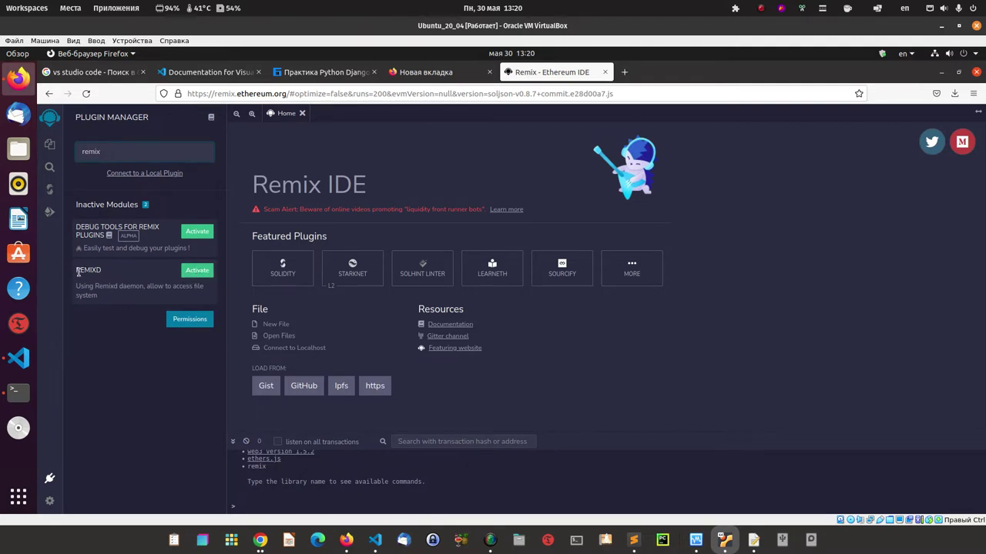
{"action": "left_click", "coordinate": [197, 270]}
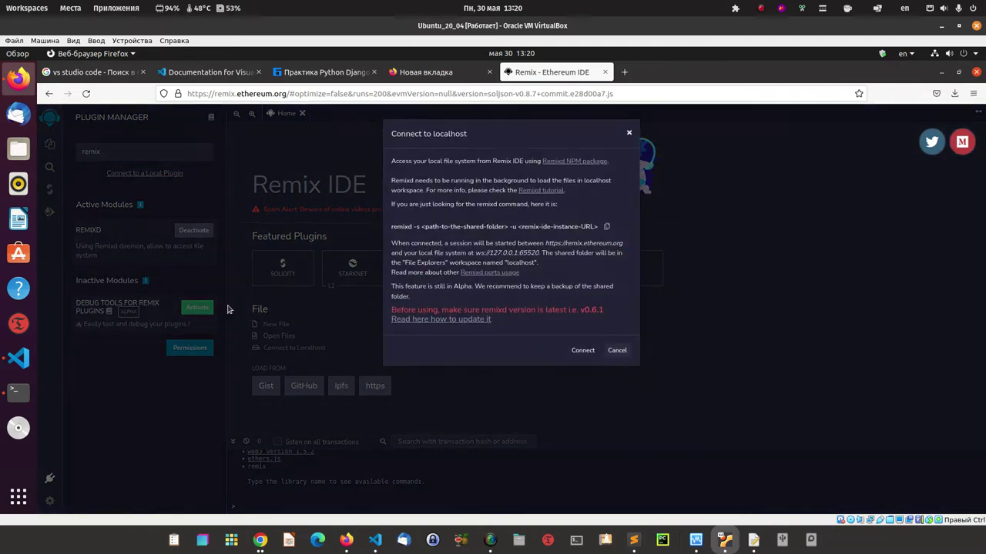
{"action": "left_click", "coordinate": [583, 355]}
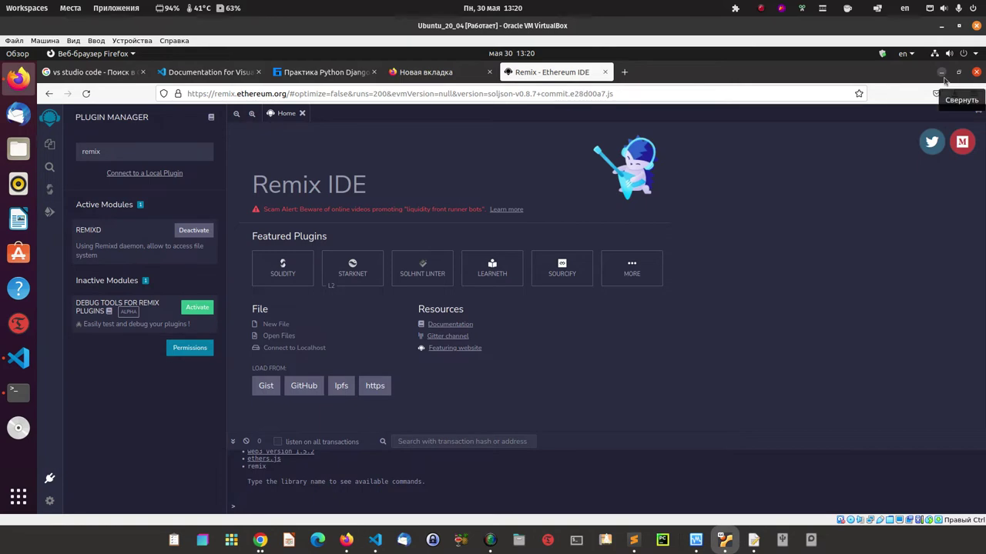
- Return to the test_contract project in the virtual machine's Visual Studio Code and restart the remixd client
{"action": "left_click", "coordinate": [377, 542]}
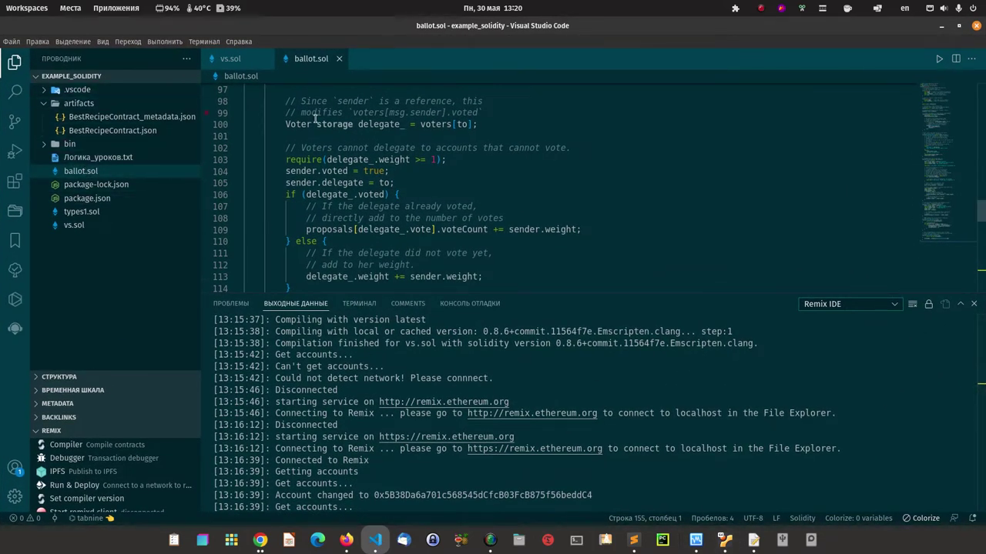
{"action": "left_click", "coordinate": [941, 25]}
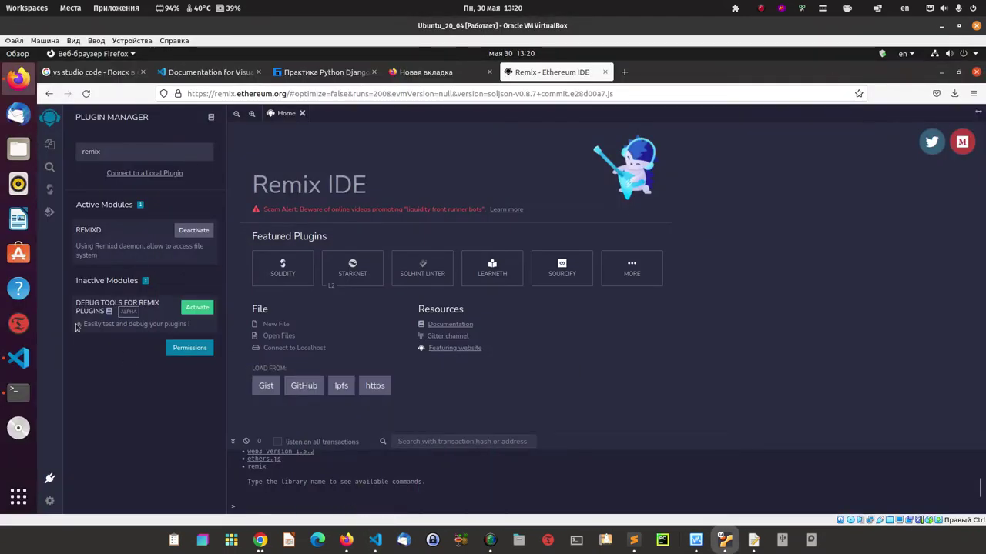
{"action": "left_click", "coordinate": [18, 358]}
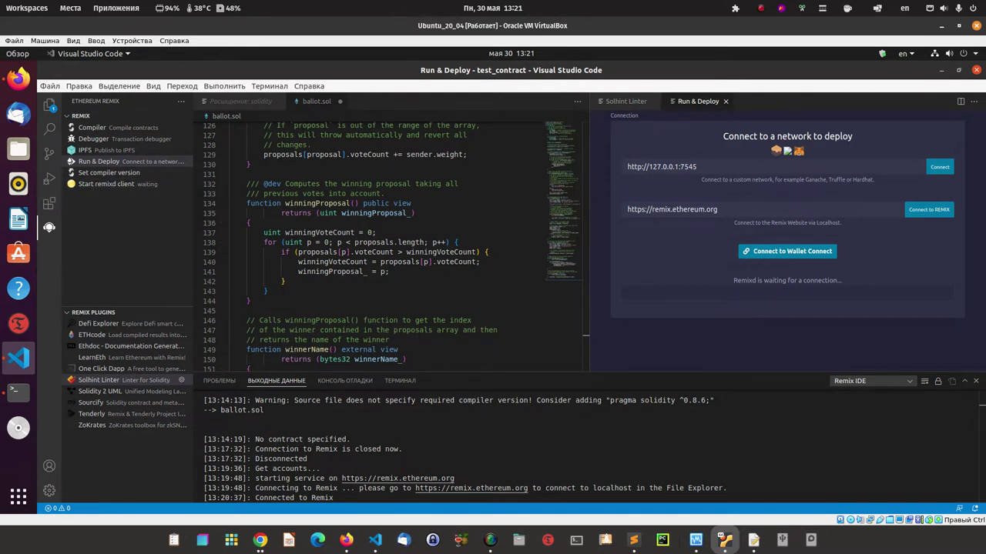
{"action": "left_click", "coordinate": [107, 185]}
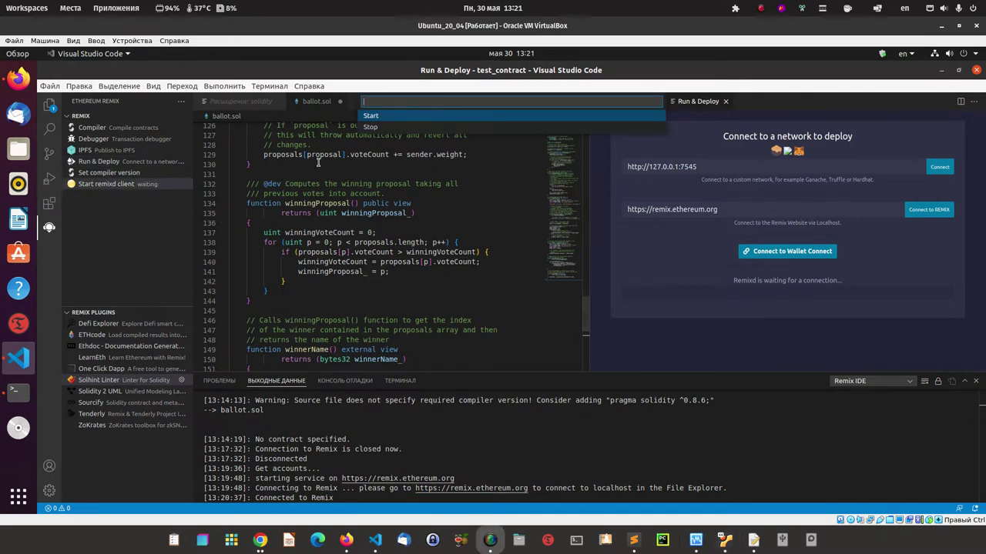
{"action": "left_click", "coordinate": [373, 119]}
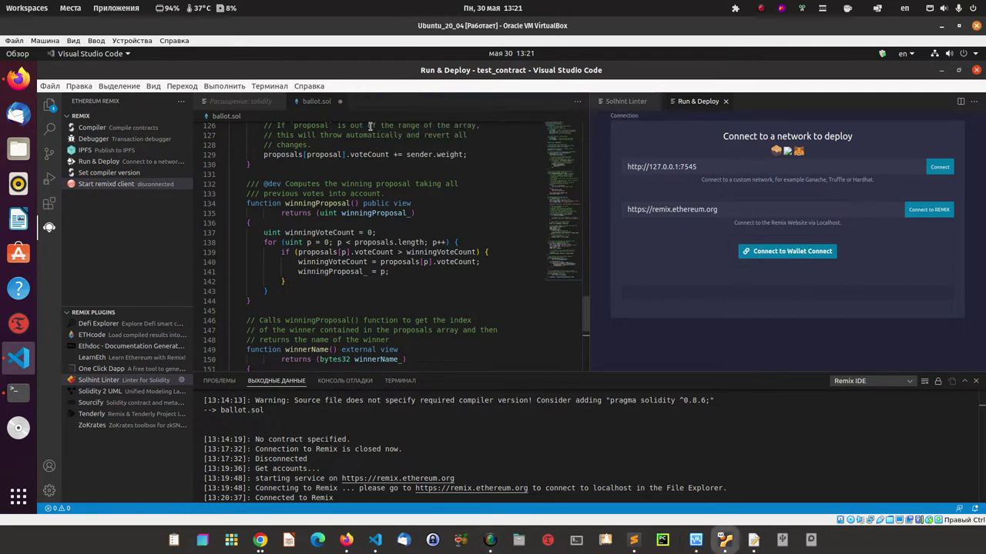
{"action": "left_click", "coordinate": [106, 187]}
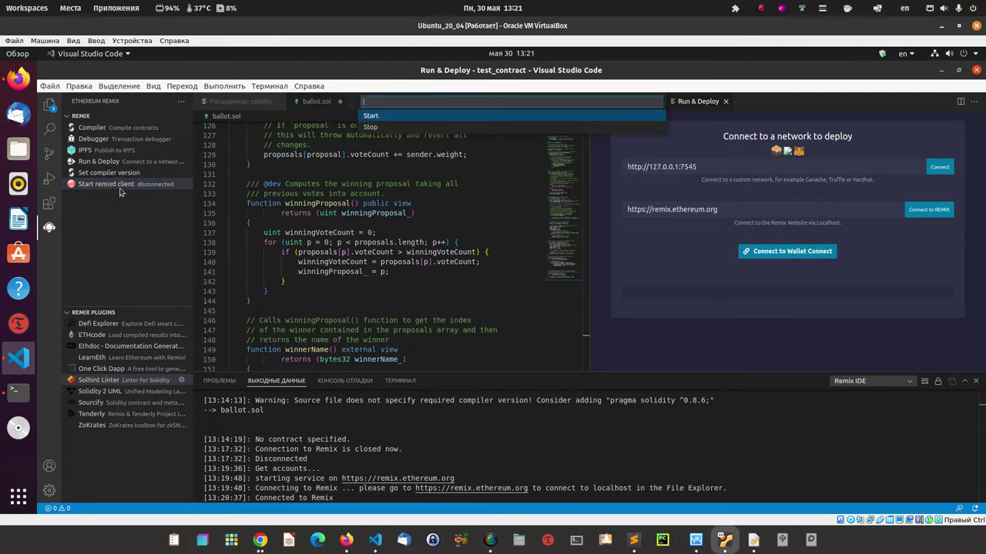
{"action": "left_click", "coordinate": [375, 119]}
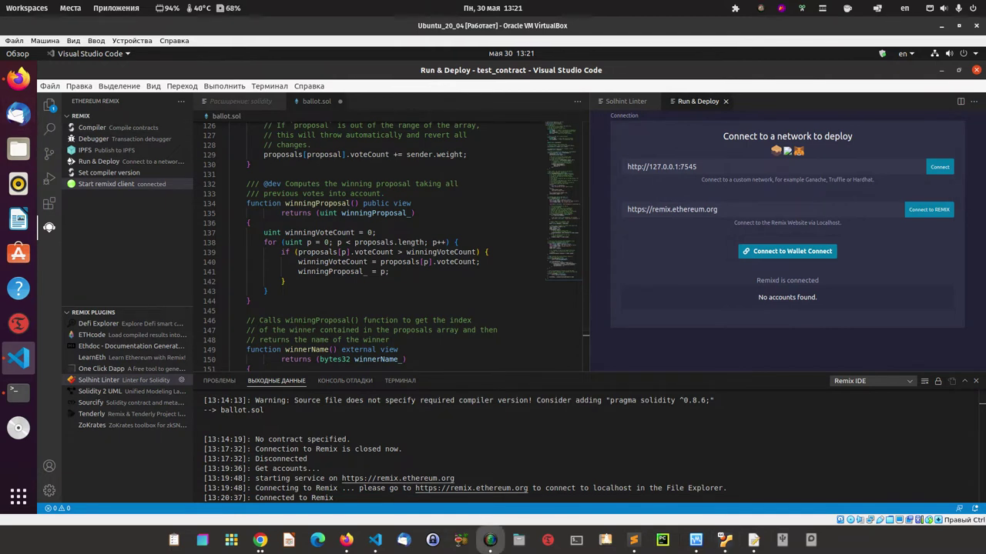
- Close and reactivate Run & Deploy, try connecting to Remix again, and read the latest entries in the output log
{"action": "left_click", "coordinate": [726, 101]}
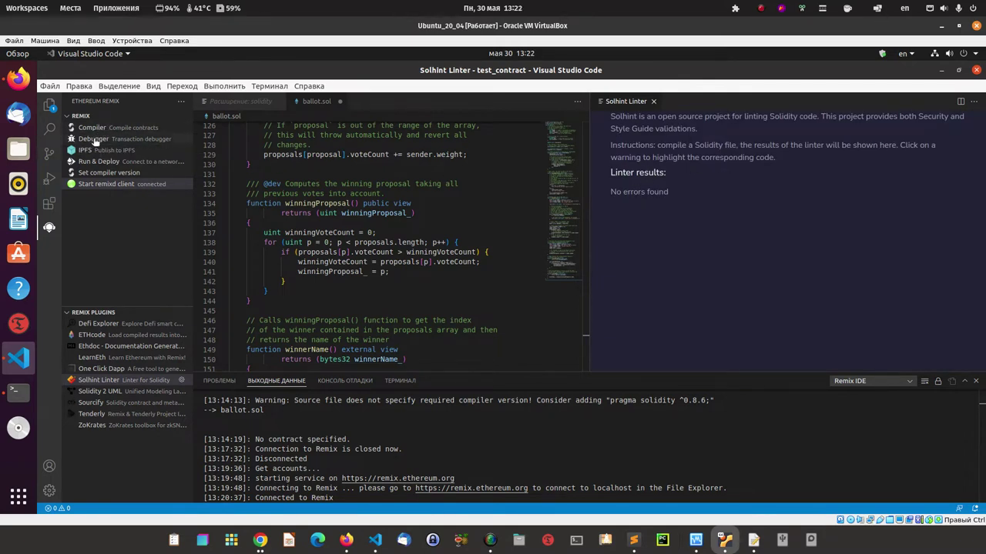
{"action": "left_click", "coordinate": [96, 161]}
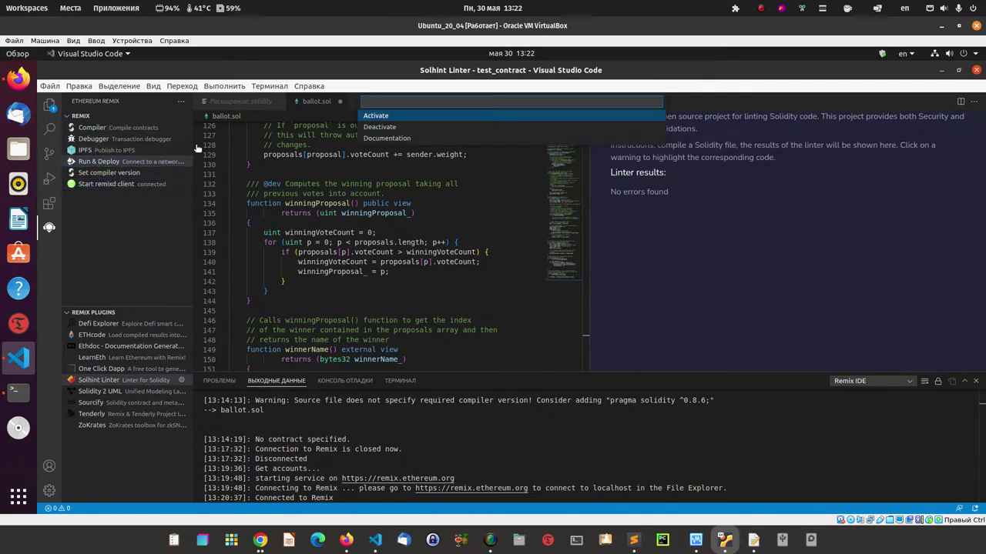
{"action": "left_click", "coordinate": [377, 117]}
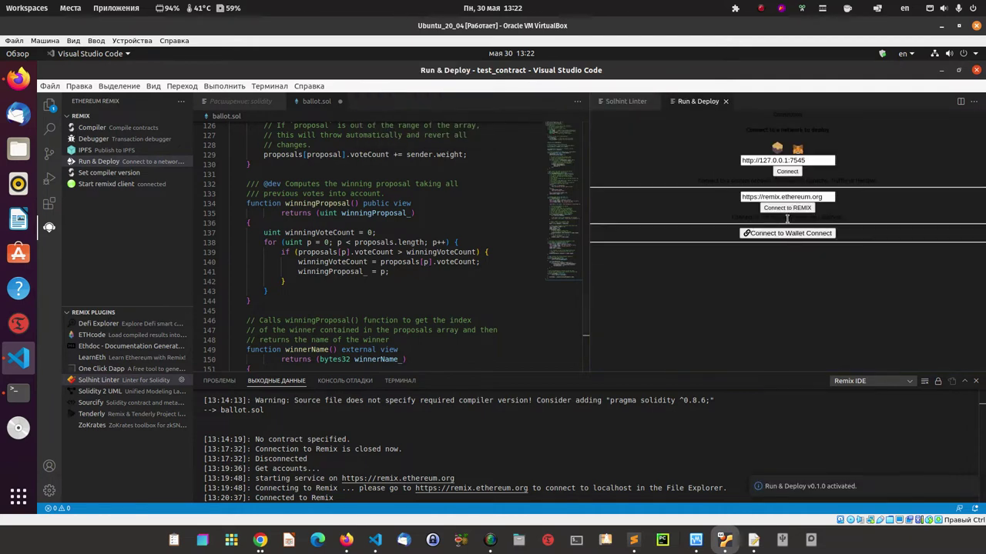
{"action": "left_click", "coordinate": [913, 210]}
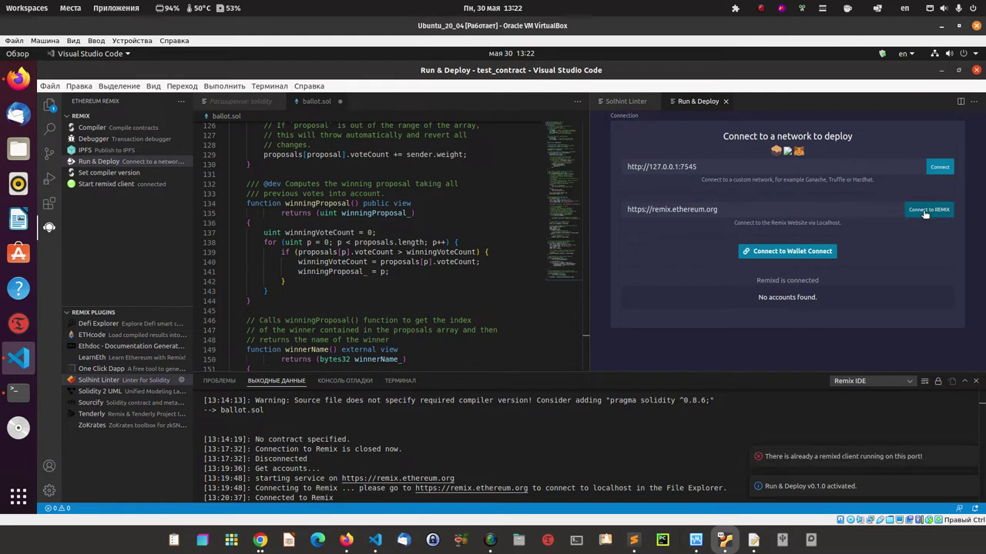
{"action": "left_click", "coordinate": [967, 456]}
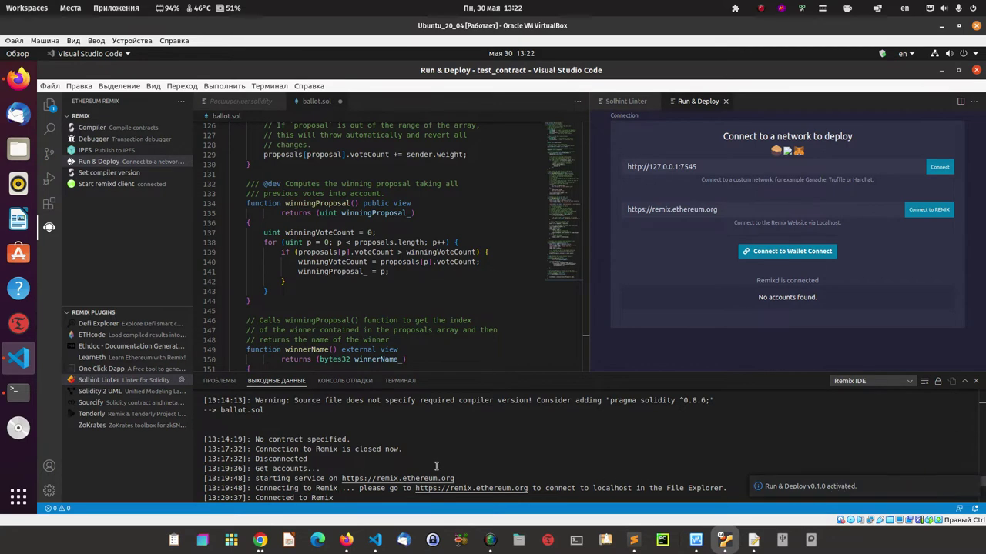
{"action": "scroll", "coordinate": [493, 460], "scroll_direction": "down", "scroll_amount": 3}
{"action": "scroll", "coordinate": [493, 466], "scroll_direction": "down", "scroll_amount": 4}
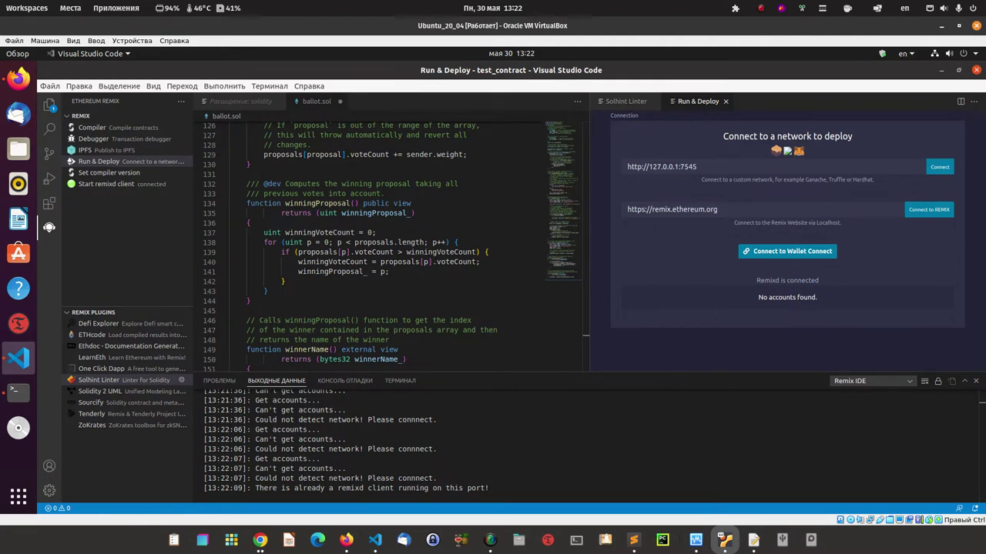
- Compile ballot.sol with the Ethereum Remix compiler
{"action": "left_click", "coordinate": [92, 127]}
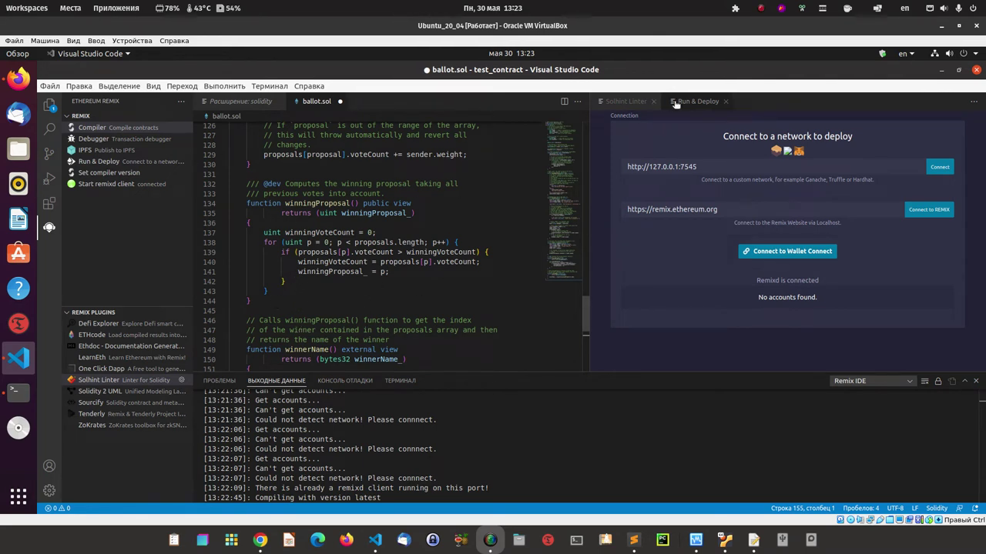
- Close the Run & Deploy view and stop the remixd client
{"action": "left_click", "coordinate": [727, 104]}
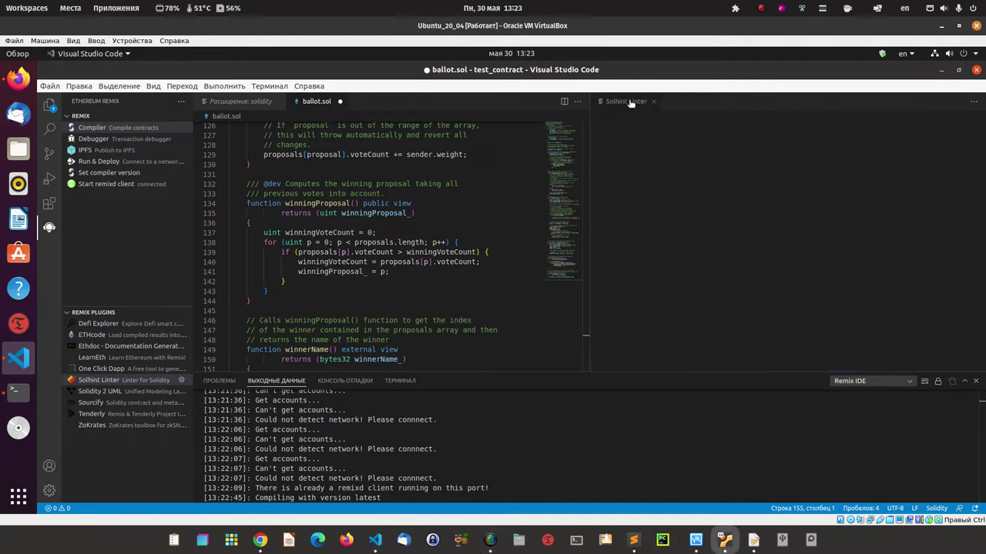
{"action": "left_click", "coordinate": [104, 184]}
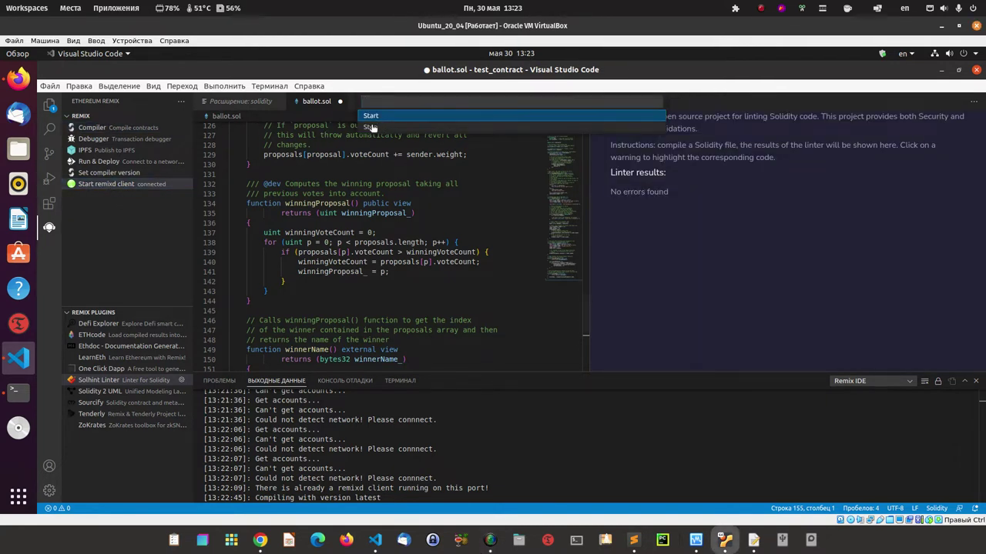
{"action": "left_click", "coordinate": [373, 127]}
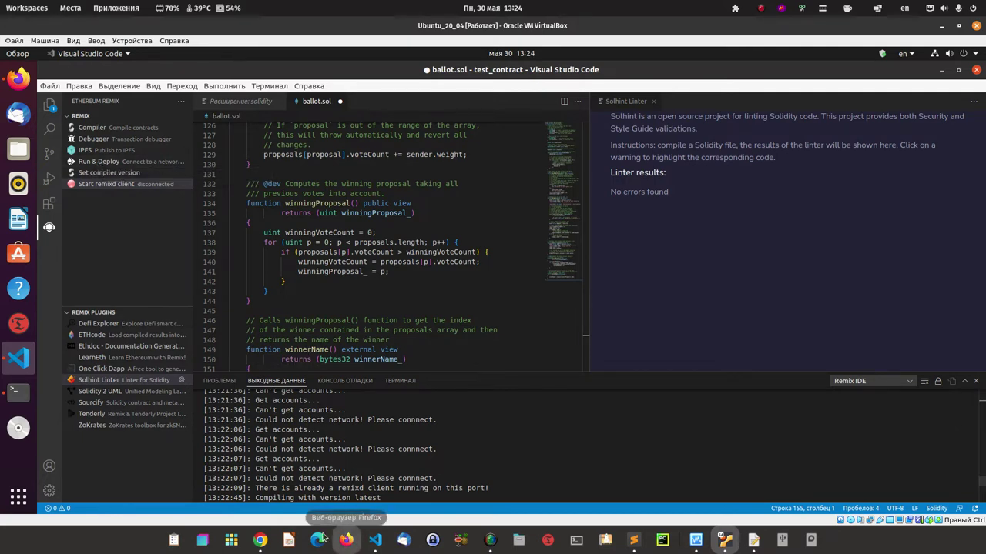
- Switch to Firefox in the virtual machine and clear its history for all time (Всё), keeping the preselected history, session, form, cookie and cache categories
{"action": "left_click", "coordinate": [18, 78]}
{"action": "left_click", "coordinate": [622, 198]}
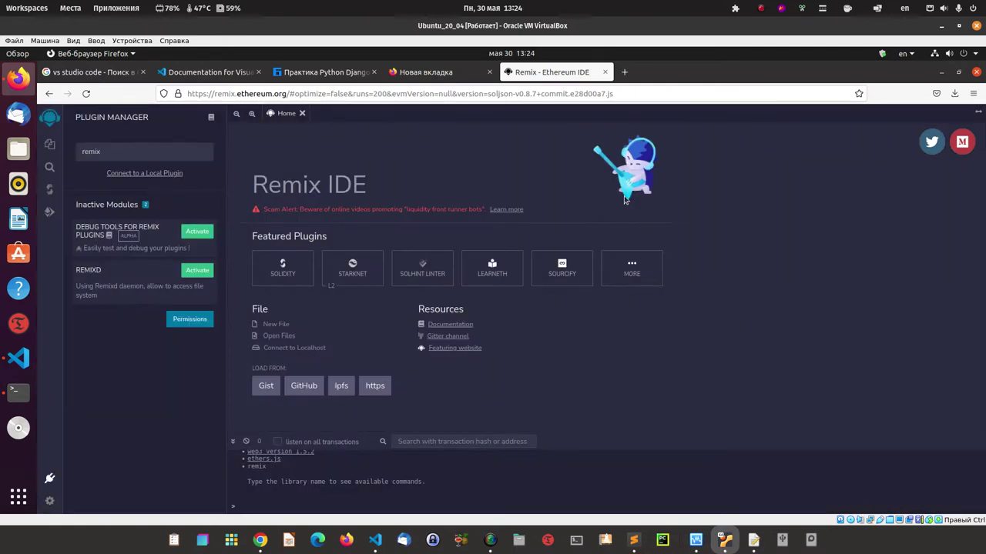
{"action": "left_click", "coordinate": [974, 94]}
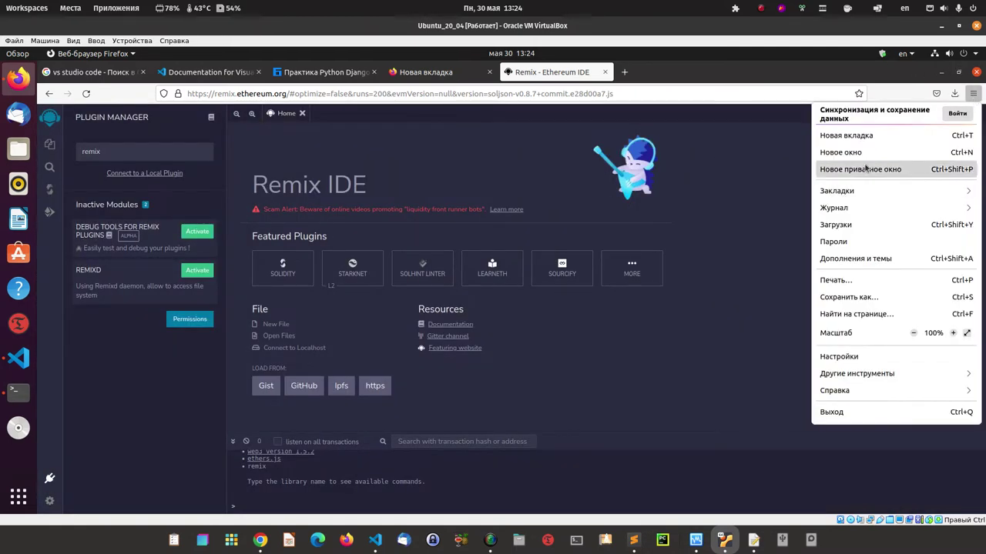
{"action": "left_click", "coordinate": [842, 211]}
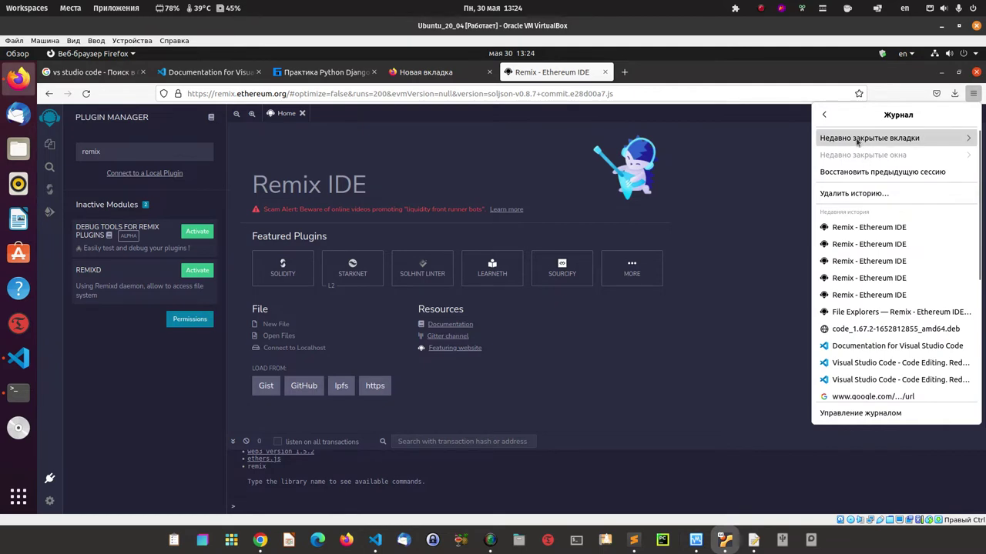
{"action": "left_click", "coordinate": [853, 193]}
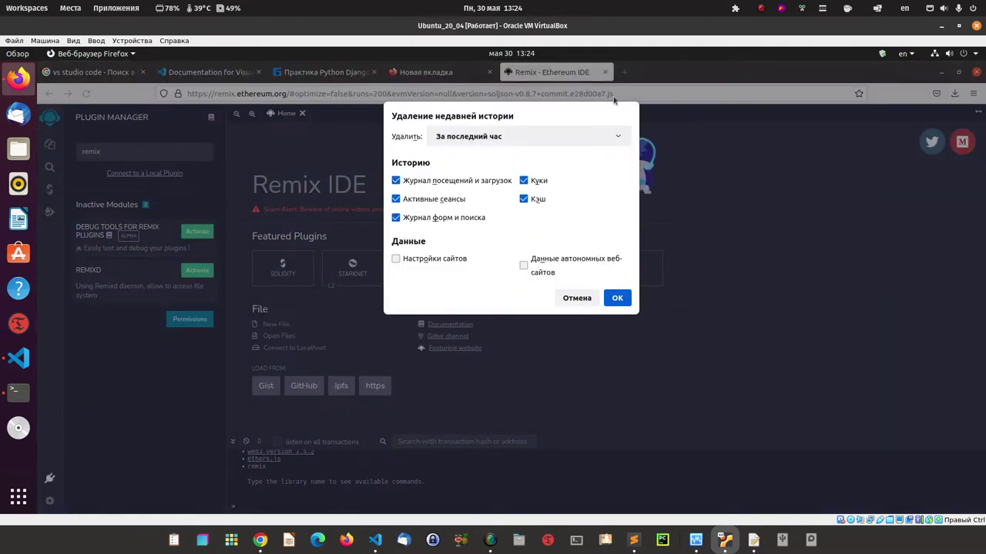
{"action": "left_click", "coordinate": [612, 141]}
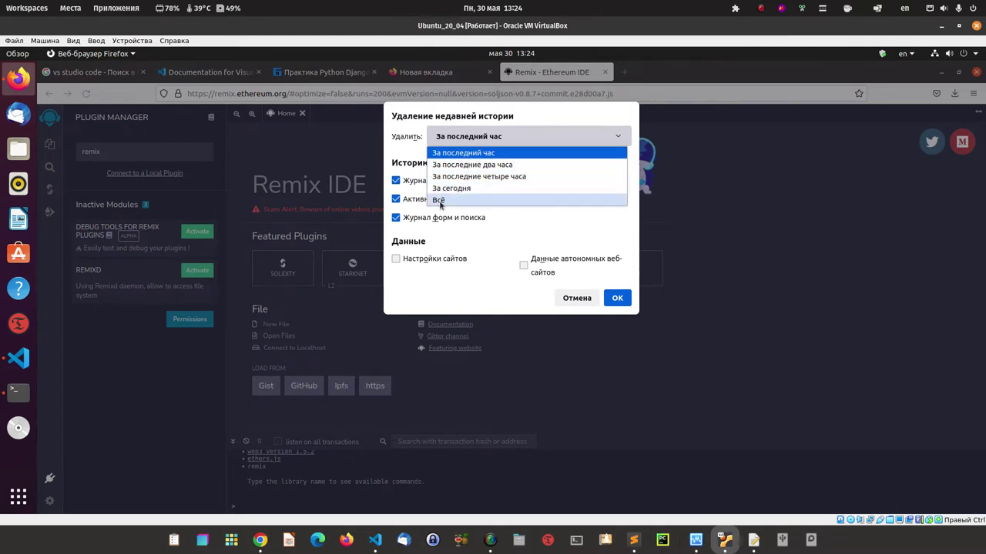
{"action": "left_click", "coordinate": [436, 199]}
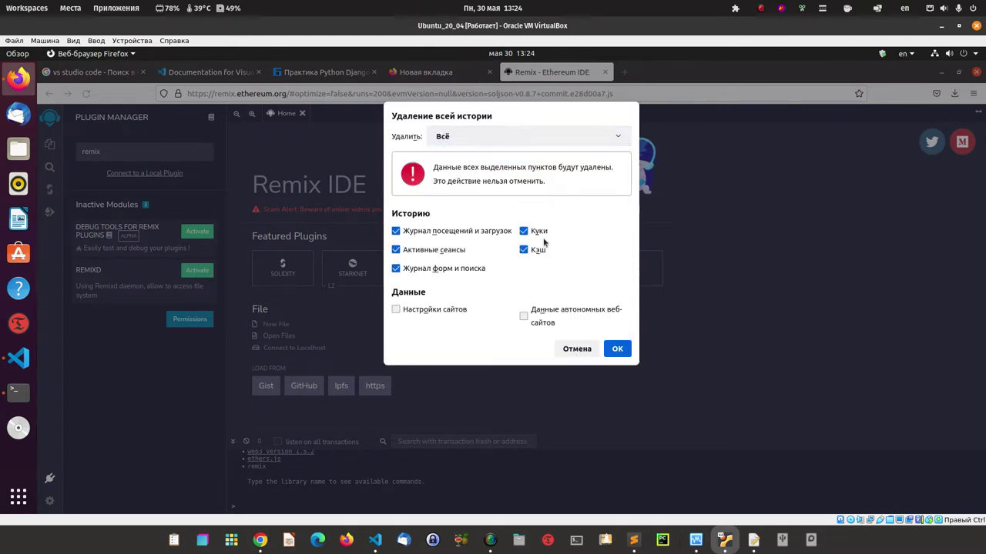
{"action": "left_click", "coordinate": [617, 353]}
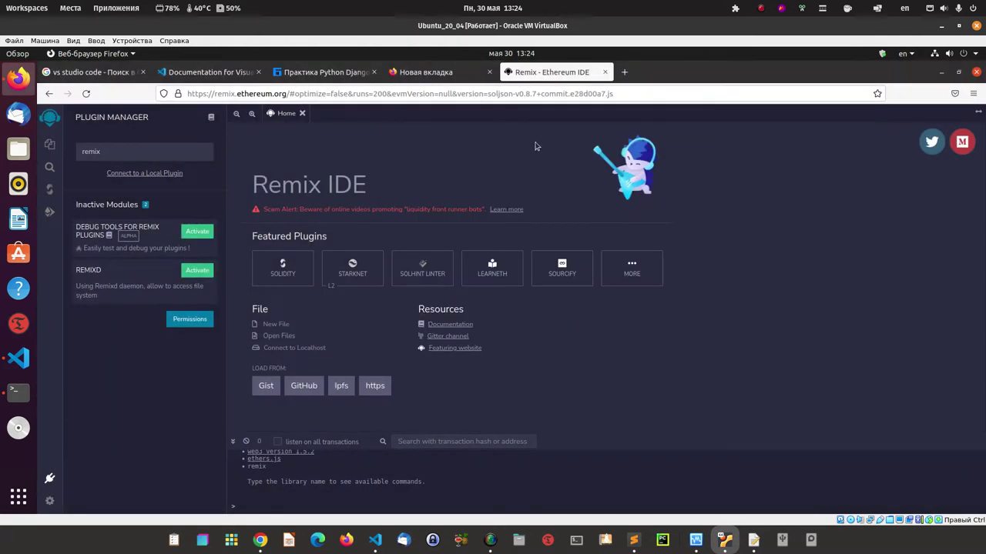
- Close the Remix IDE page and all other open tabs, leaving the page when asked, and quit Firefox
{"action": "left_click", "coordinate": [605, 72]}
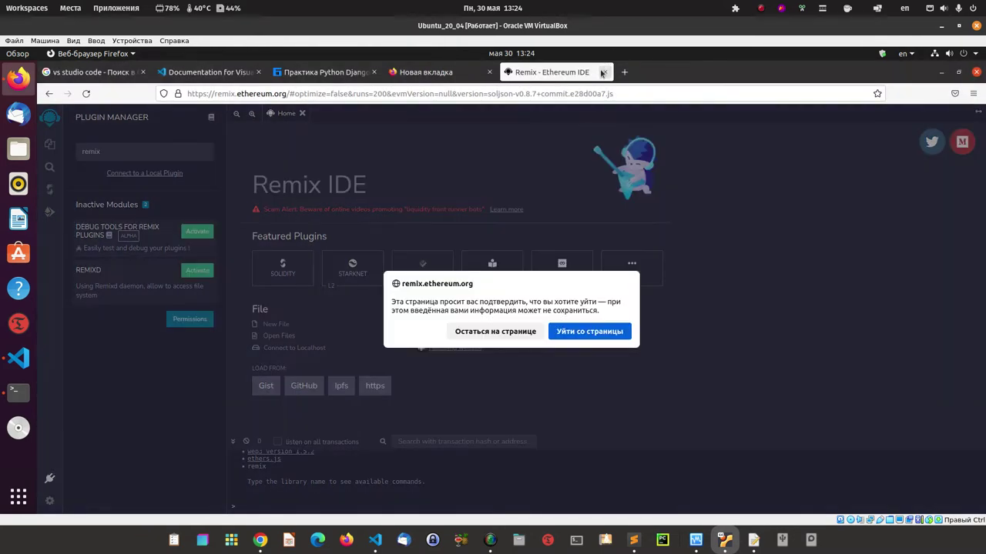
{"action": "left_click", "coordinate": [587, 333]}
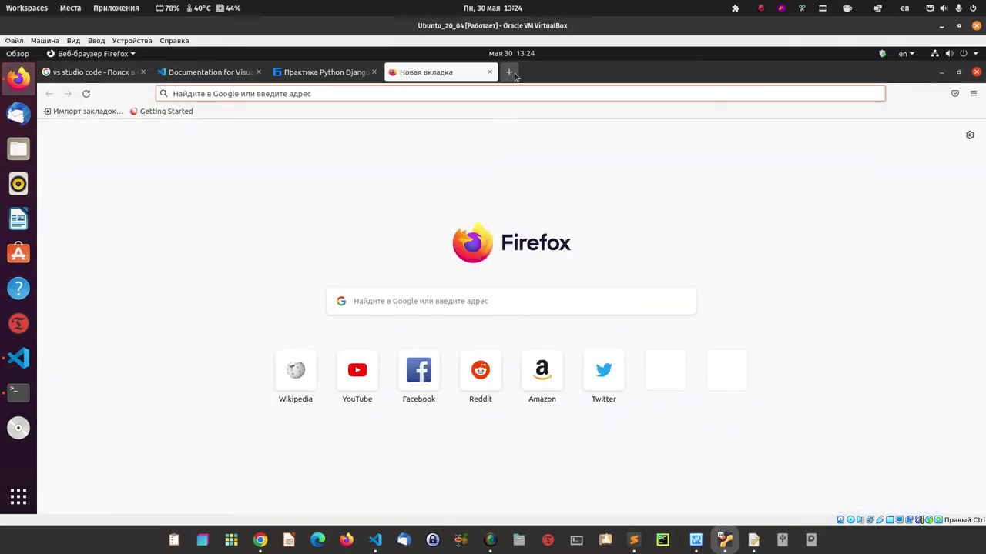
{"action": "left_click", "coordinate": [509, 72]}
{"action": "right_click", "coordinate": [538, 74]}
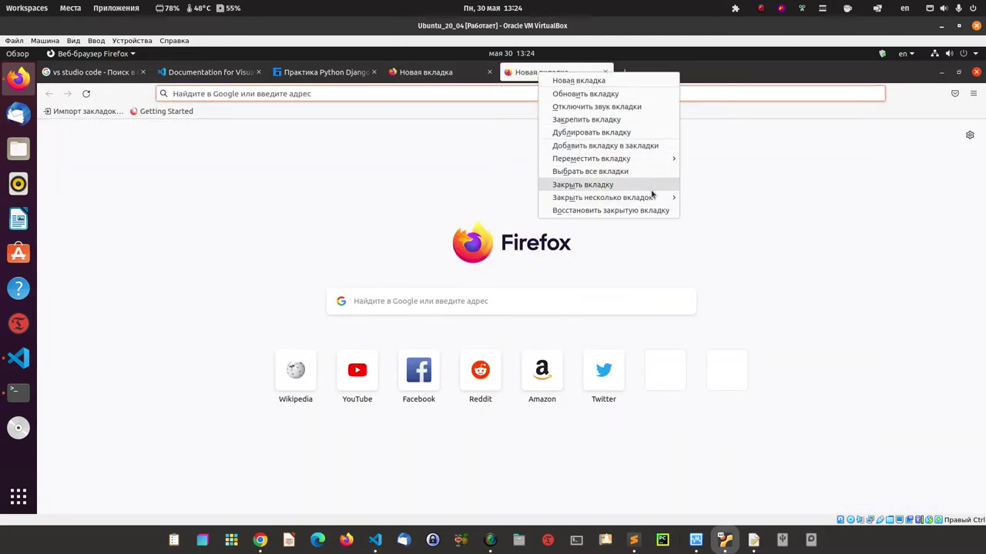
{"action": "mouse_move", "coordinate": [616, 197]}
{"action": "left_click", "coordinate": [707, 224]}
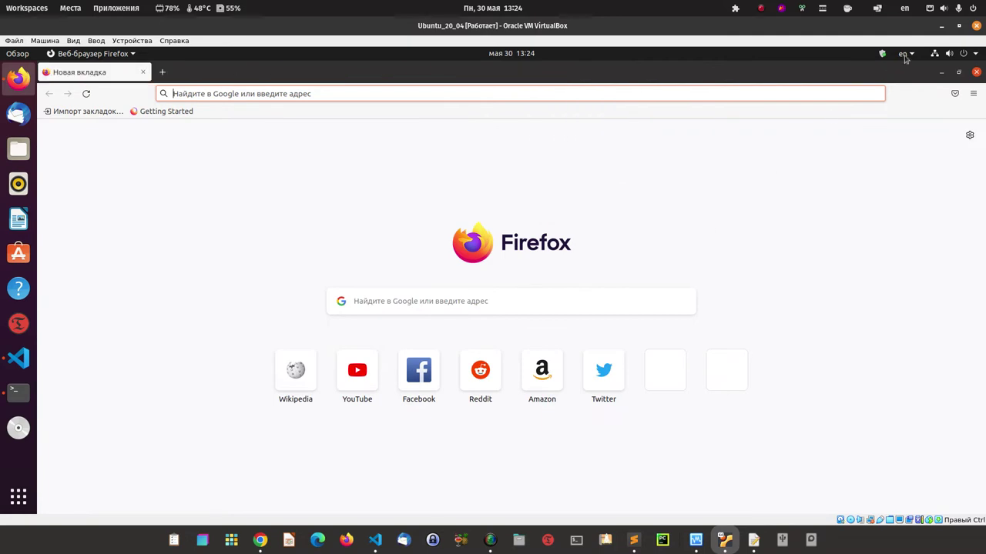
{"action": "left_click", "coordinate": [976, 72]}
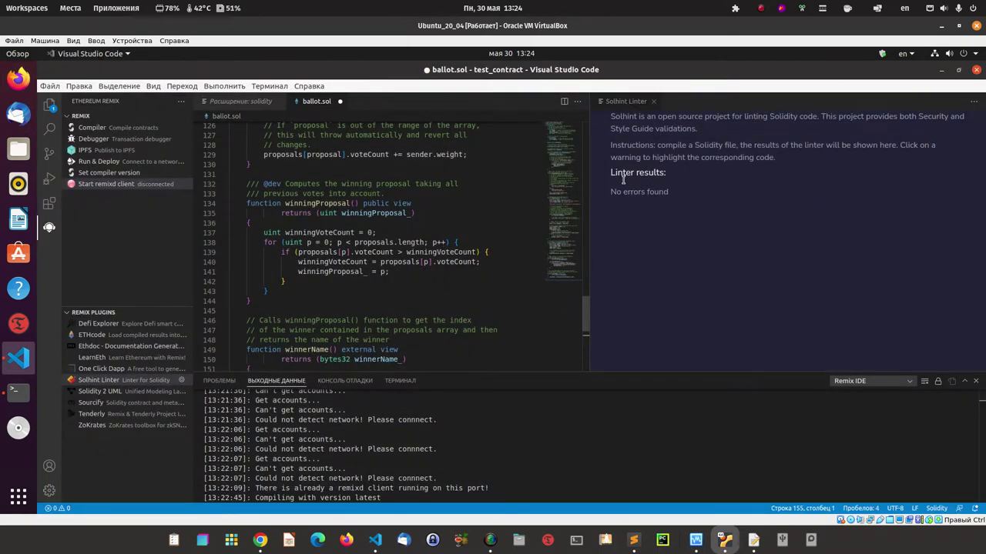
{"action": "left_click", "coordinate": [98, 186]}
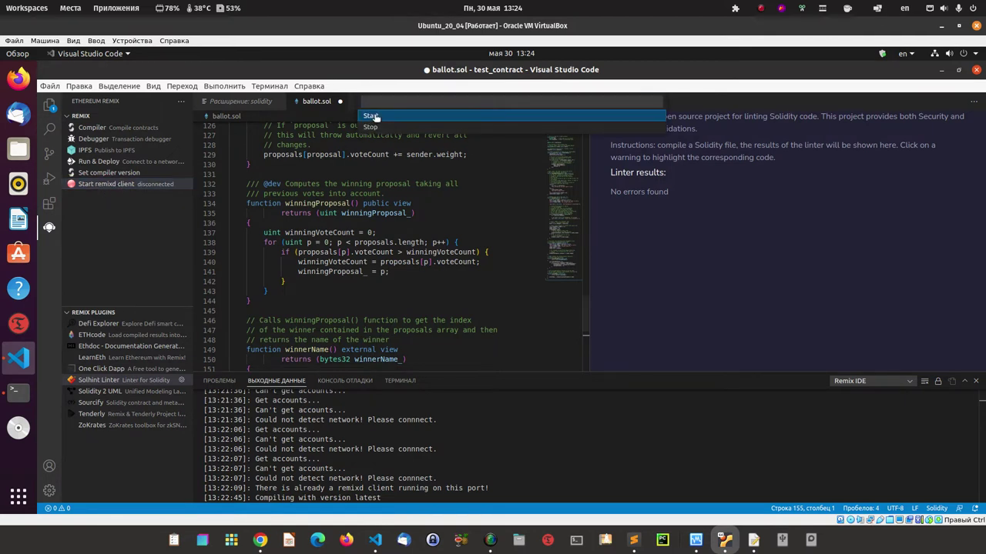
{"action": "left_click", "coordinate": [374, 120]}
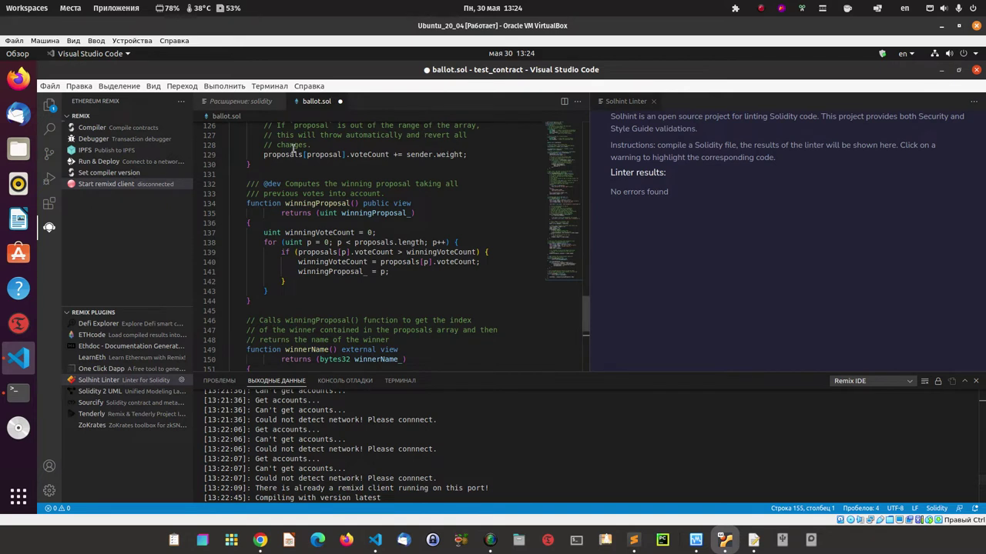
{"action": "left_click", "coordinate": [94, 165]}
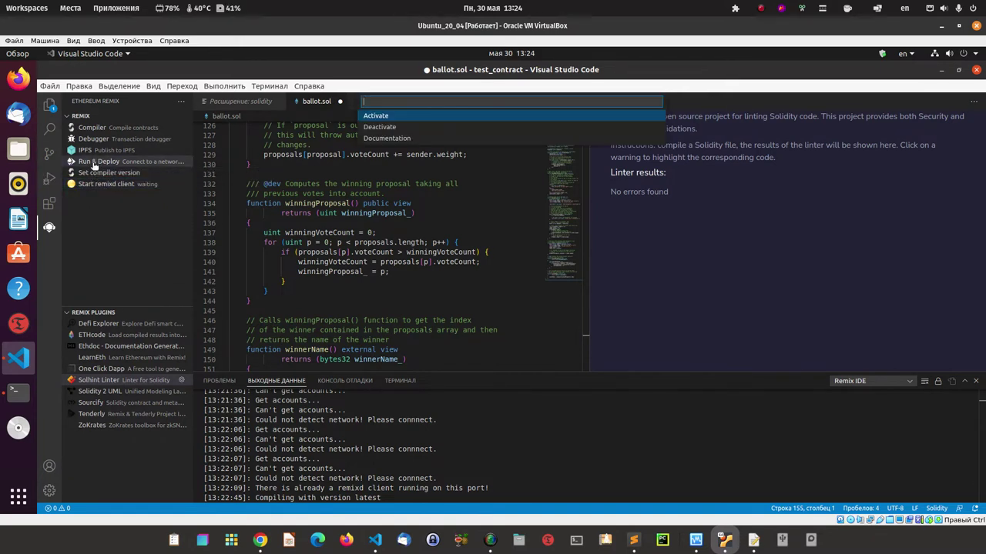
{"action": "left_click", "coordinate": [377, 117]}
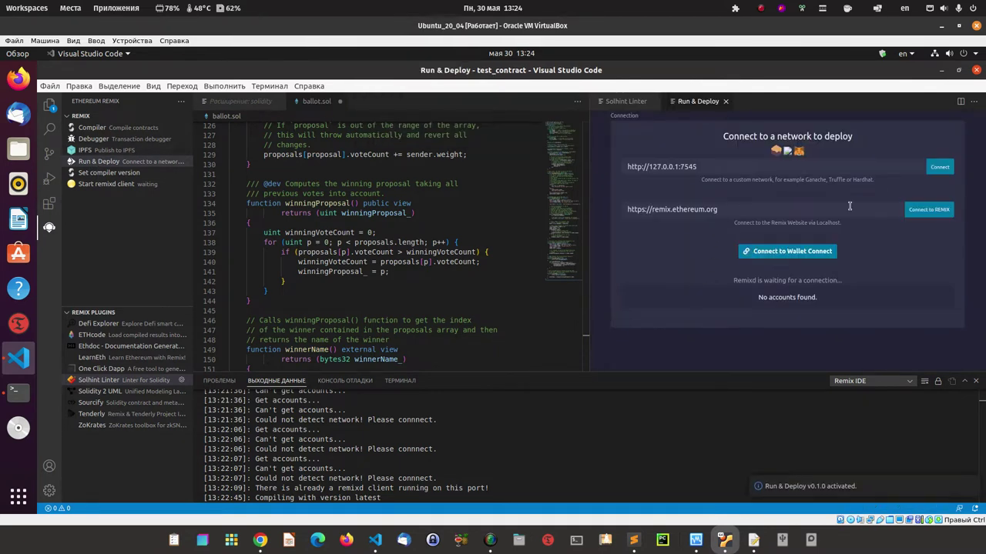
{"action": "left_click", "coordinate": [916, 214]}
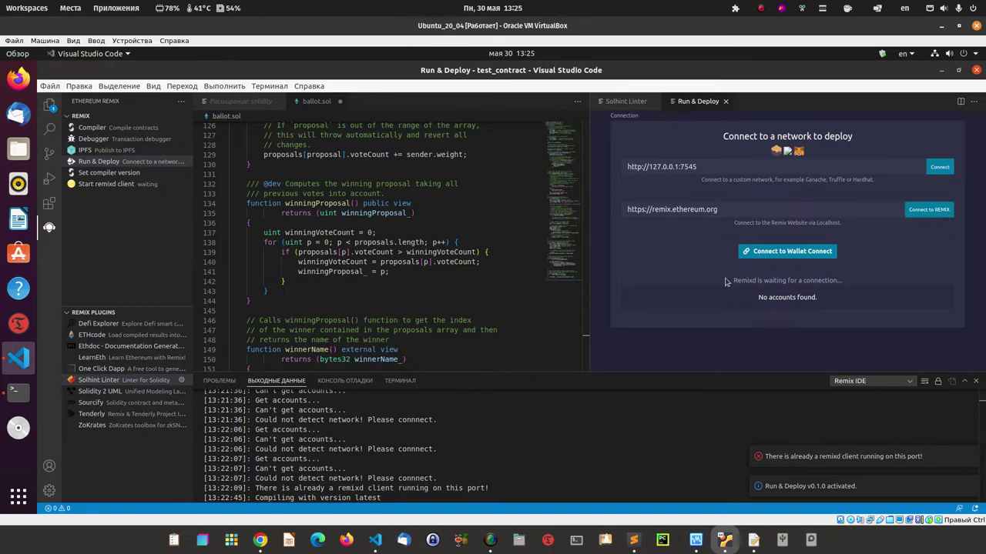
{"action": "scroll", "coordinate": [401, 474], "scroll_direction": "down", "scroll_amount": 3}
{"action": "scroll", "coordinate": [400, 474], "scroll_direction": "down", "scroll_amount": 5}
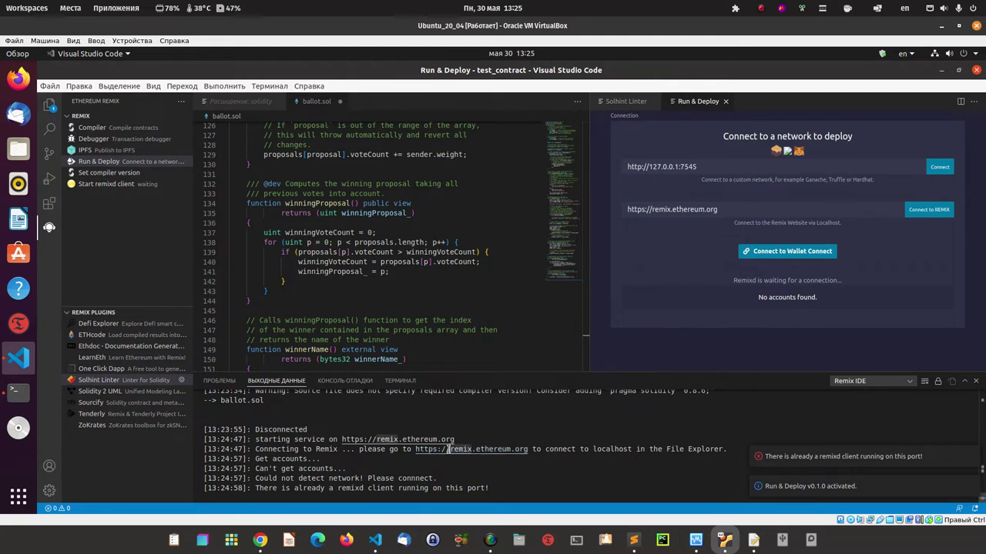
{"action": "right_click", "coordinate": [448, 449]}
{"action": "left_click", "coordinate": [453, 455]}
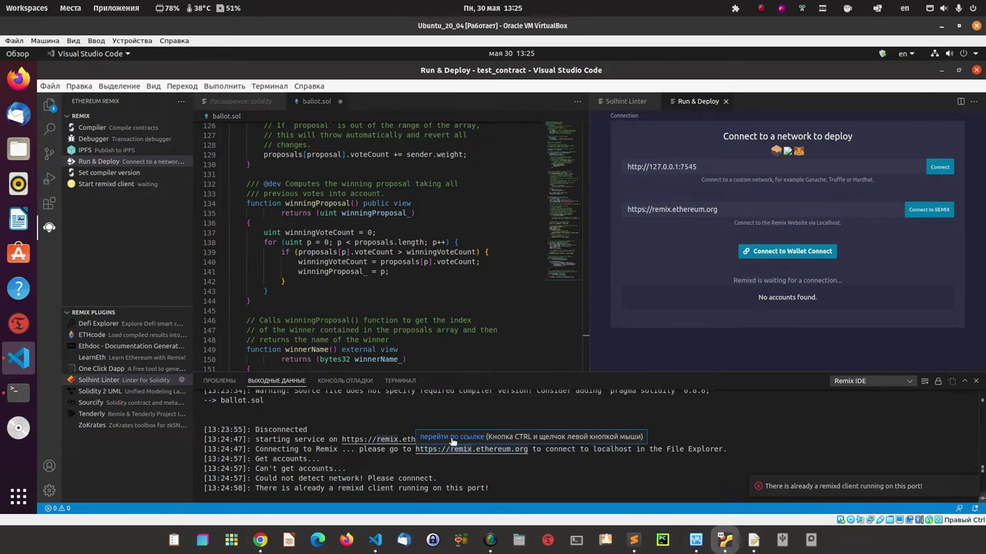
{"action": "left_click", "coordinate": [452, 441], "text": "ctrl"}
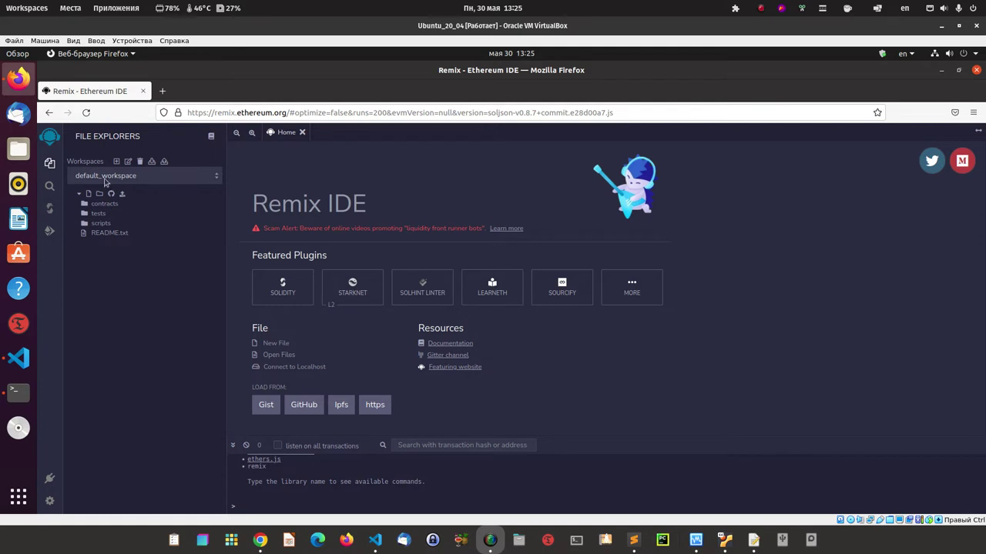
- Switch the Remix IDE workspace to localhost and confirm the connection to the remixd client
{"action": "left_click", "coordinate": [214, 177]}
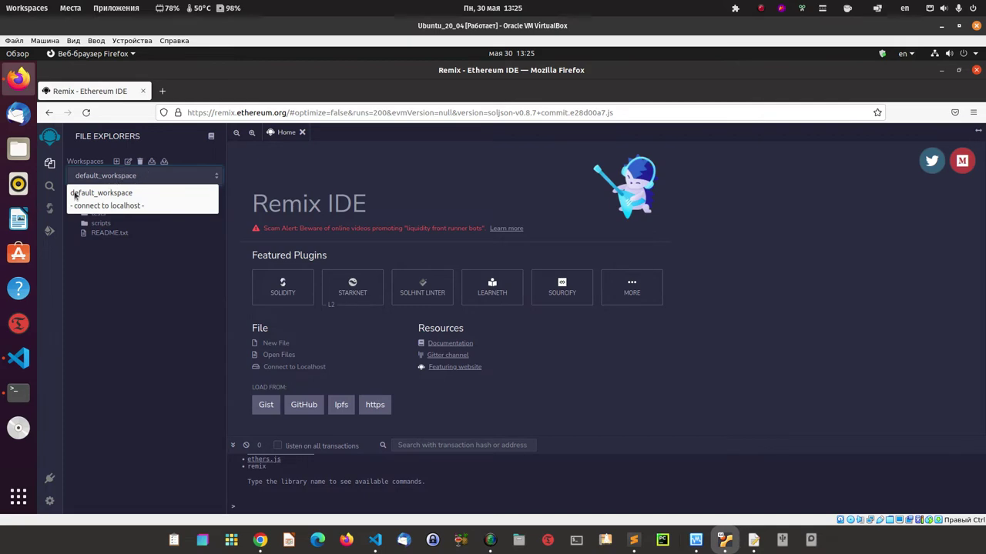
{"action": "left_click", "coordinate": [113, 206]}
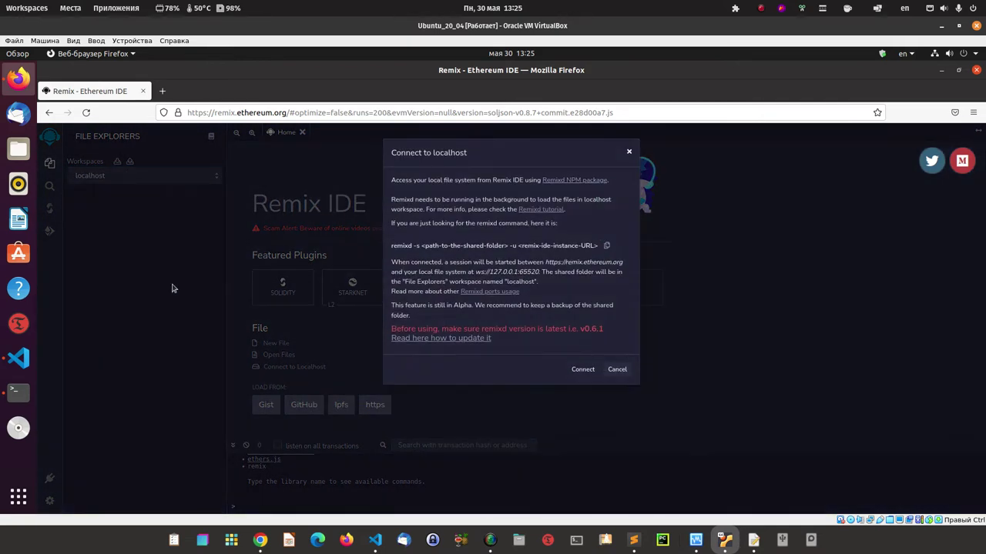
{"action": "left_click", "coordinate": [582, 370]}
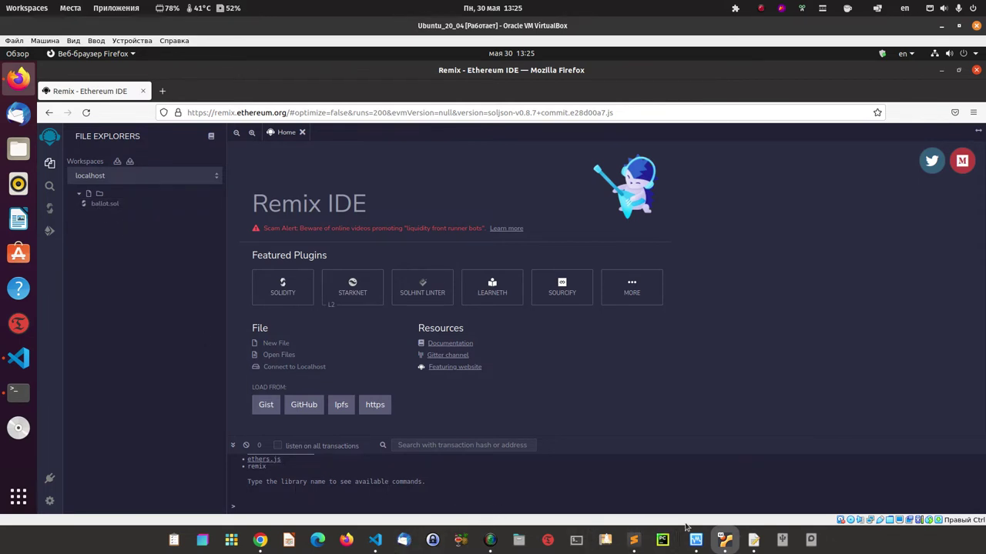
- Return to the virtual machine's Visual Studio Code and examine the Run & Deploy connection, compile, deploy and contract address sections
{"action": "left_click", "coordinate": [19, 364]}
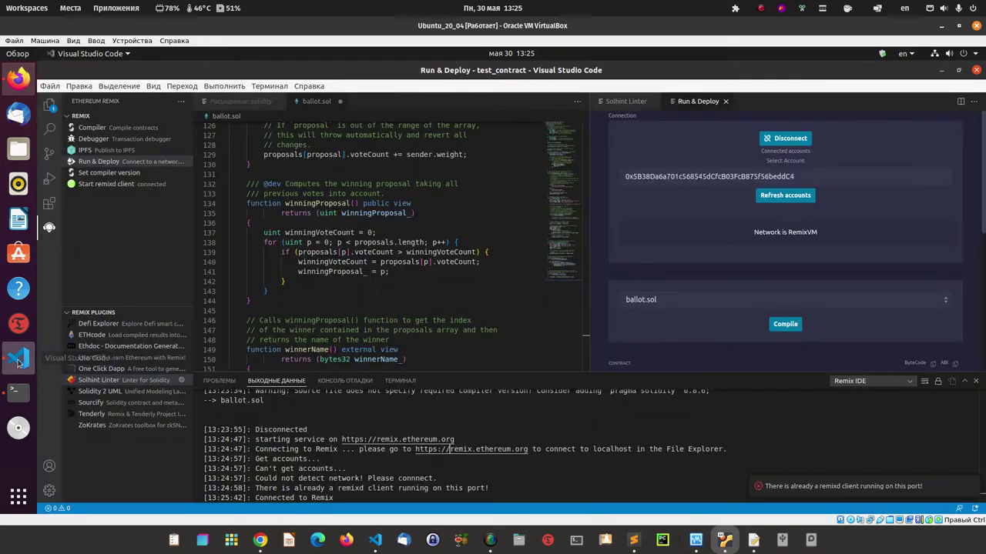
{"action": "scroll", "coordinate": [740, 261], "scroll_direction": "down", "scroll_amount": 1}
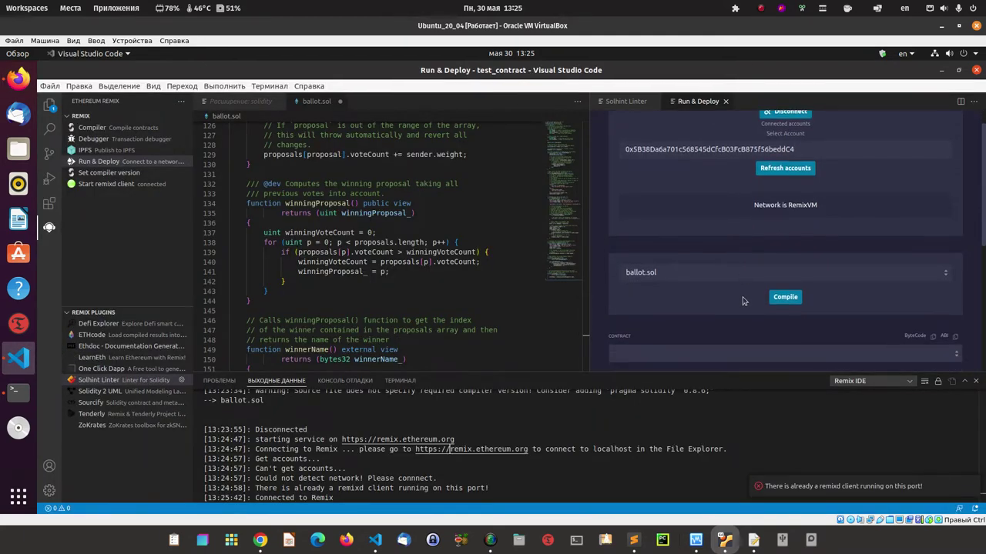
{"action": "scroll", "coordinate": [747, 293], "scroll_direction": "up", "scroll_amount": 1}
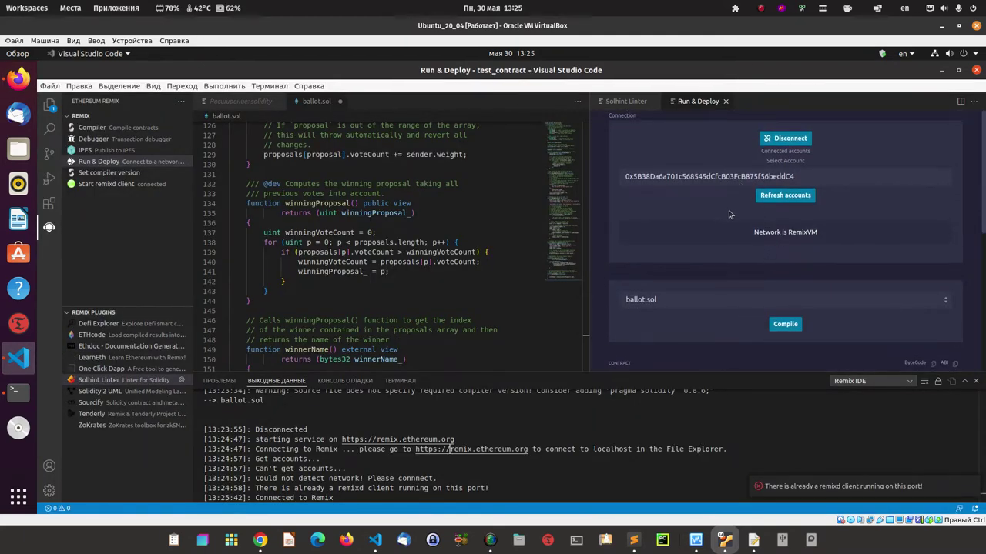
{"action": "scroll", "coordinate": [751, 231], "scroll_direction": "down", "scroll_amount": 5}
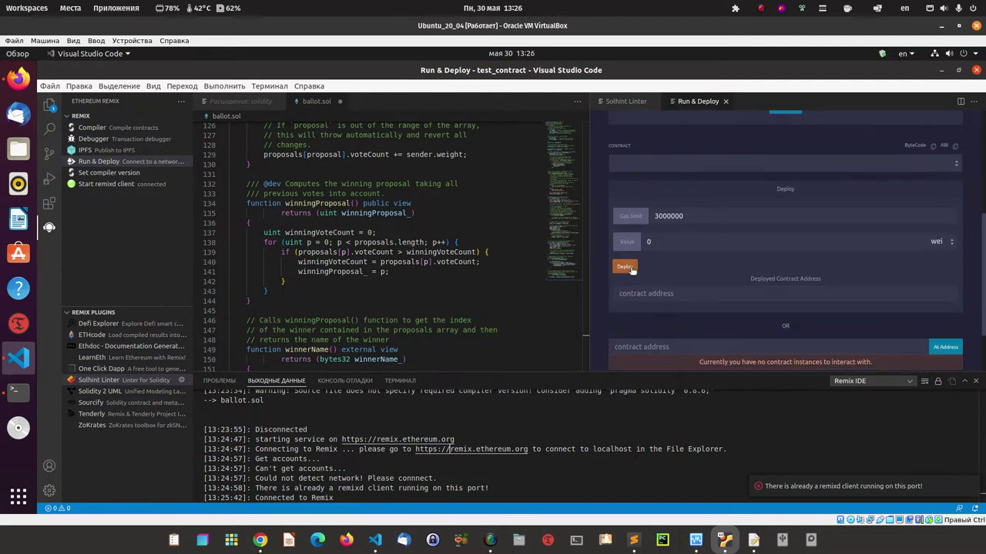
{"action": "scroll", "coordinate": [791, 272], "scroll_direction": "down", "scroll_amount": 2}
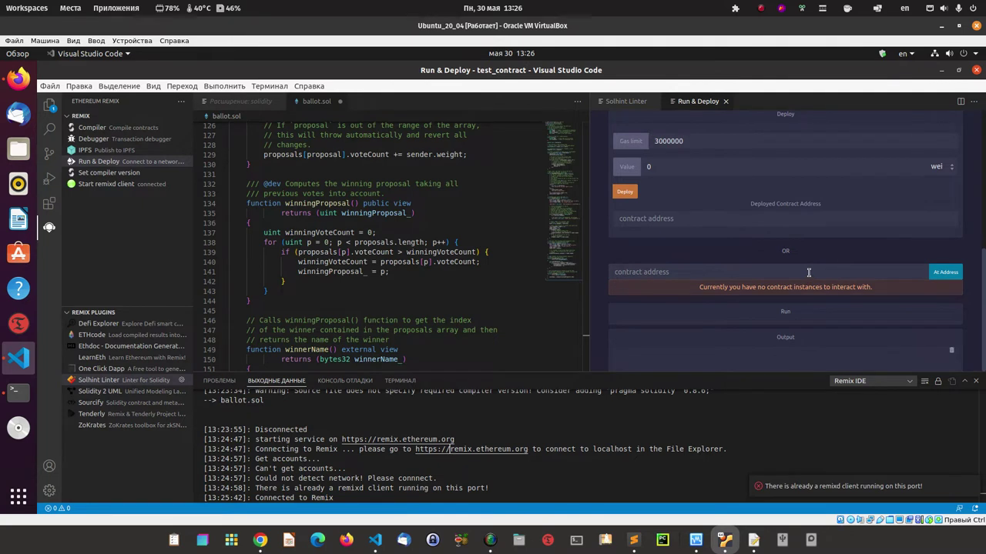
{"action": "scroll", "coordinate": [808, 272], "scroll_direction": "up", "scroll_amount": 8}
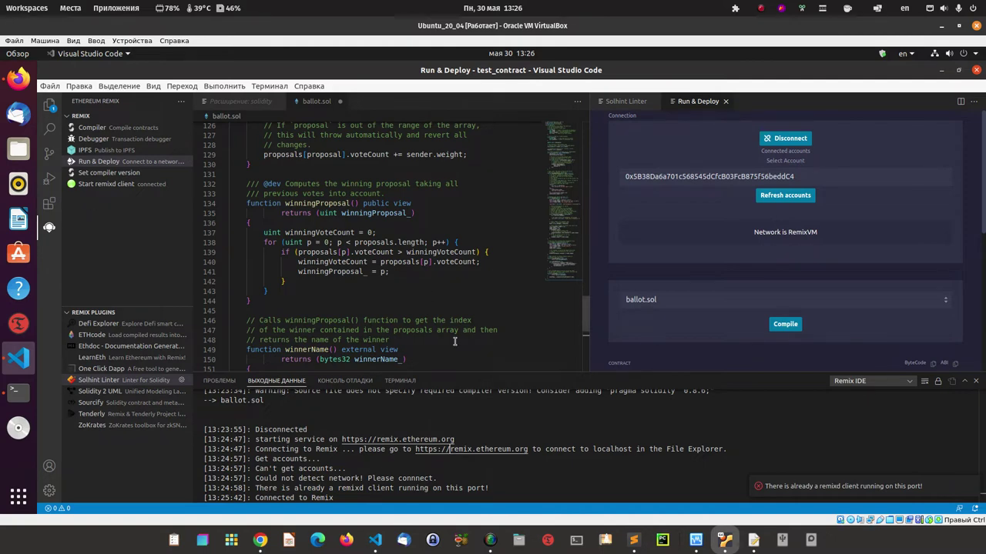
{"action": "left_click", "coordinate": [375, 541]}
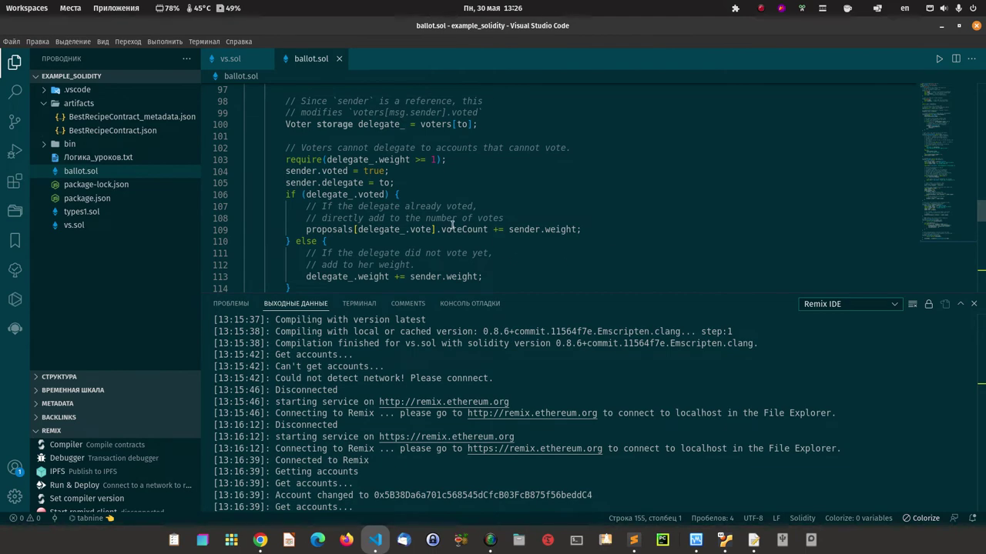
{"action": "scroll", "coordinate": [452, 223], "scroll_direction": "up", "scroll_amount": 6}
{"action": "scroll", "coordinate": [372, 164], "scroll_direction": "up", "scroll_amount": 20}
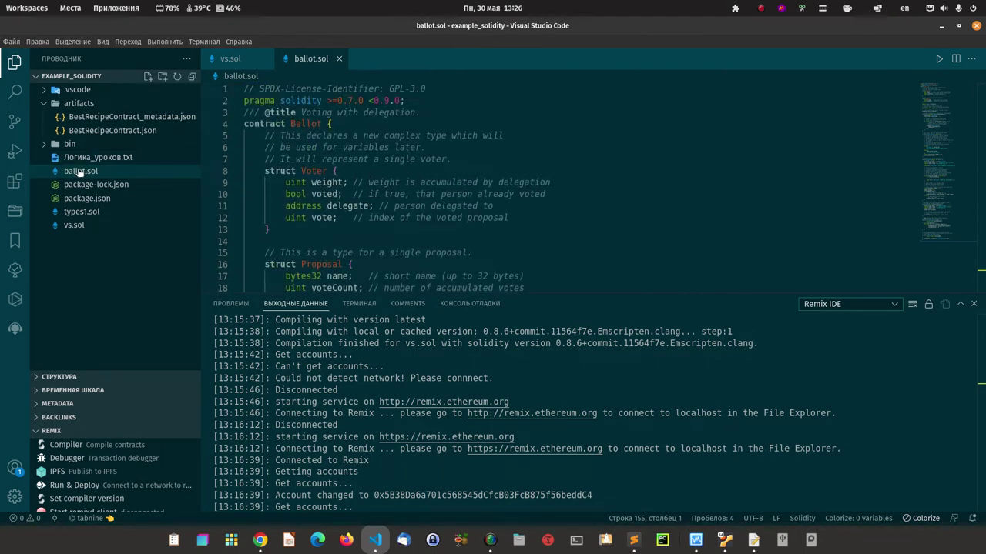
{"action": "left_click", "coordinate": [14, 328]}
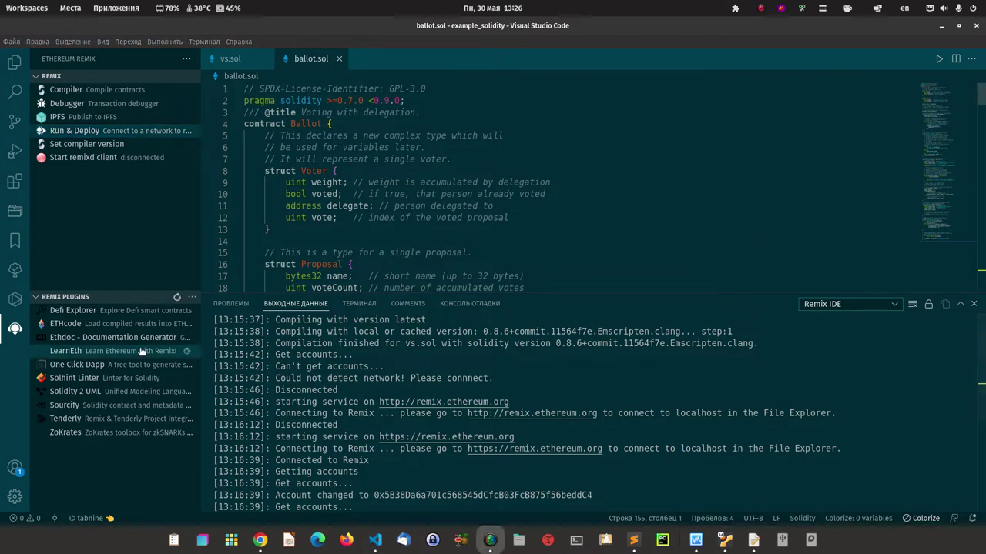
{"action": "left_click", "coordinate": [62, 132]}
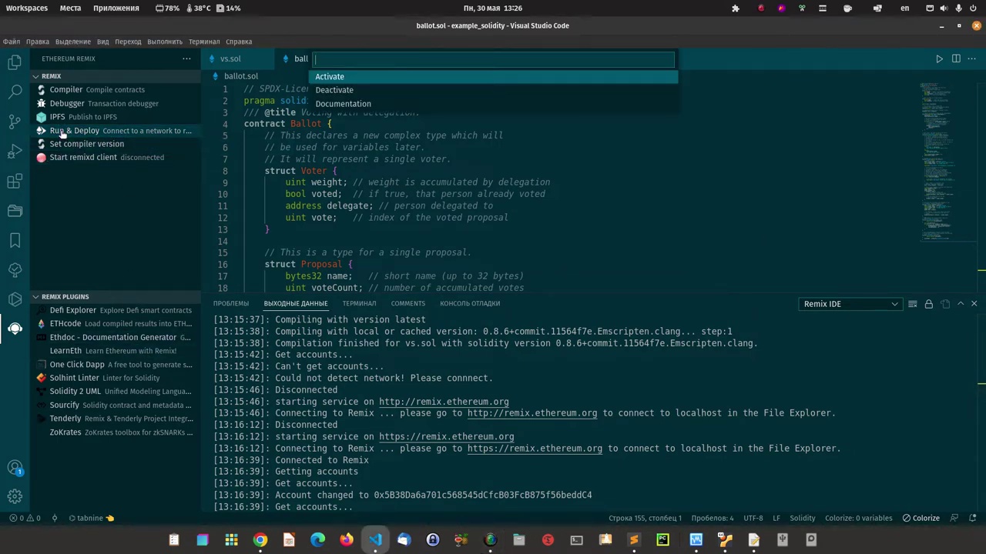
{"action": "left_click", "coordinate": [329, 77]}
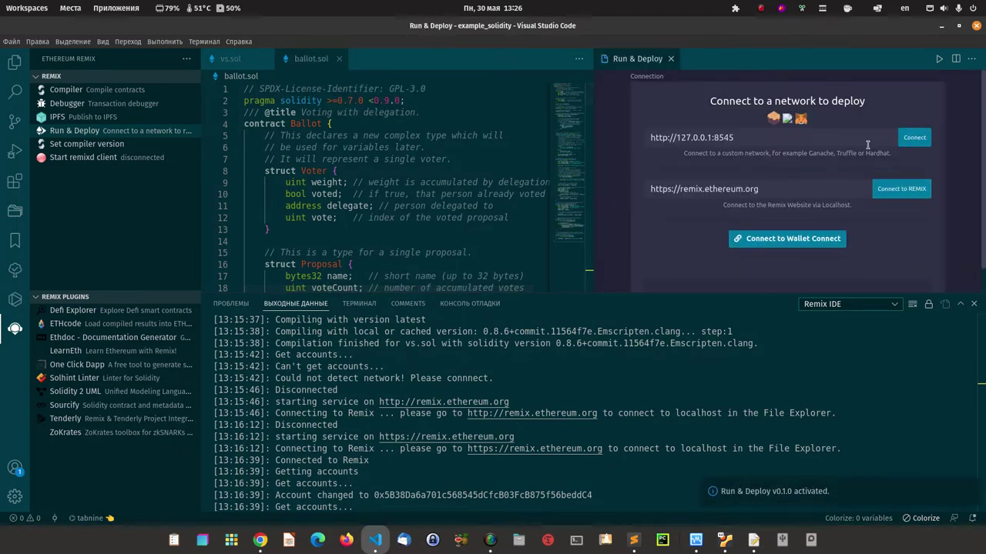
{"action": "left_click", "coordinate": [900, 194]}
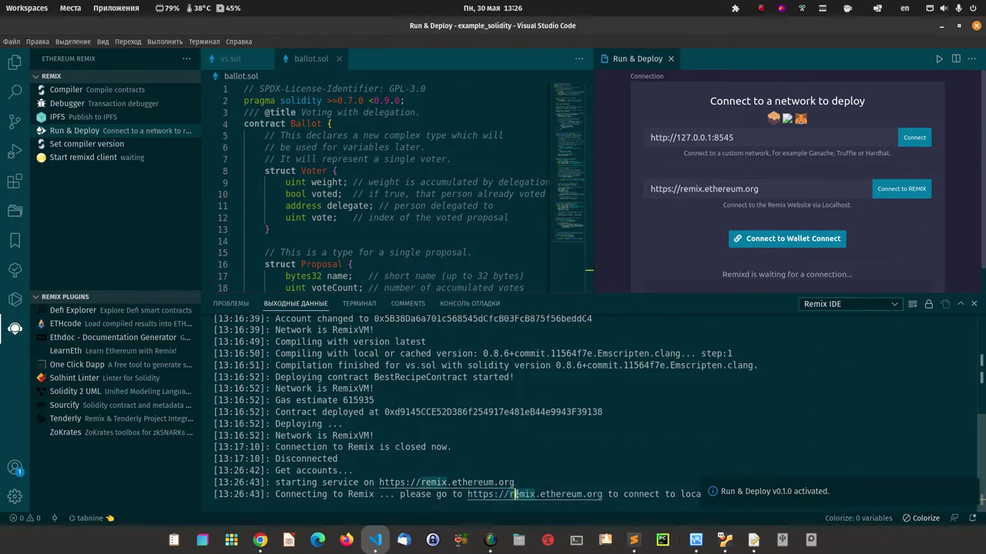
{"action": "left_click", "coordinate": [509, 485], "text": "ctrl"}
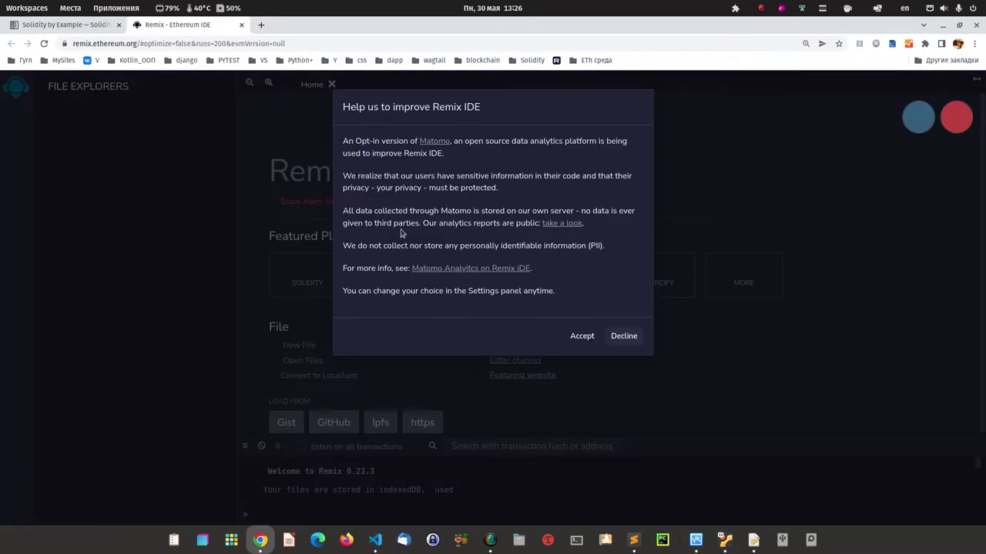
{"action": "left_click", "coordinate": [577, 334]}
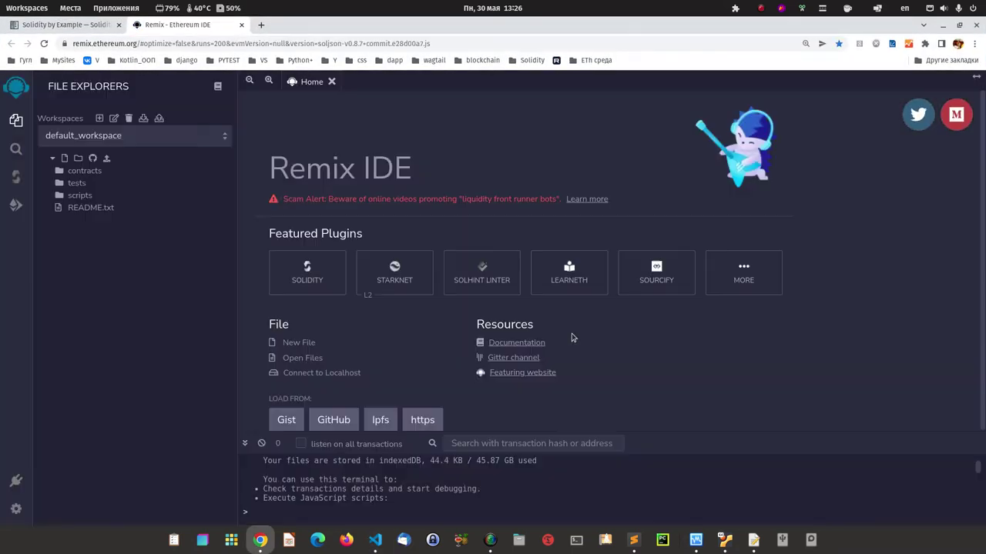
- Switch the Remix IDE workspace to localhost, confirm the remixd connection, and return to the example_solidity project in Visual Studio Code
{"action": "left_click", "coordinate": [162, 138]}
{"action": "left_click", "coordinate": [85, 163]}
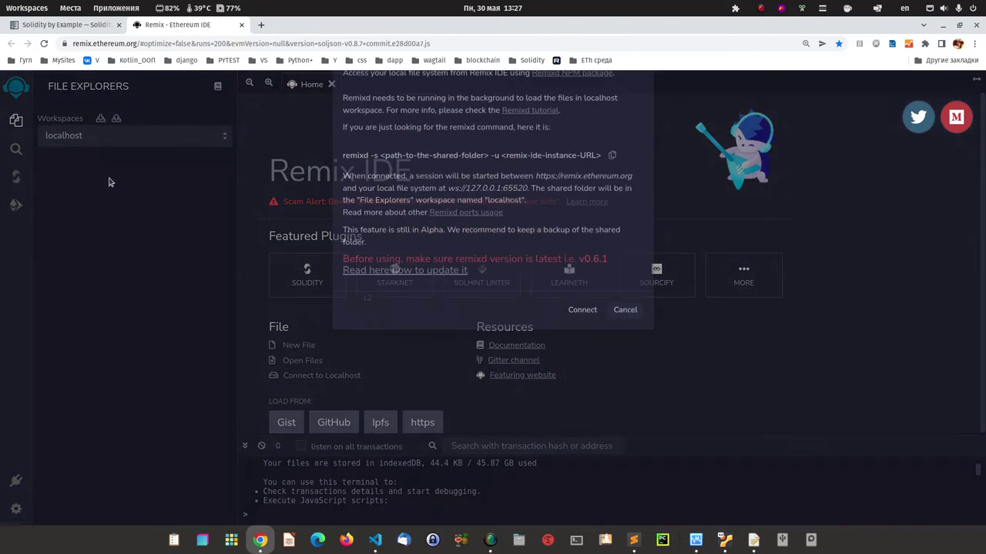
{"action": "left_click", "coordinate": [583, 378]}
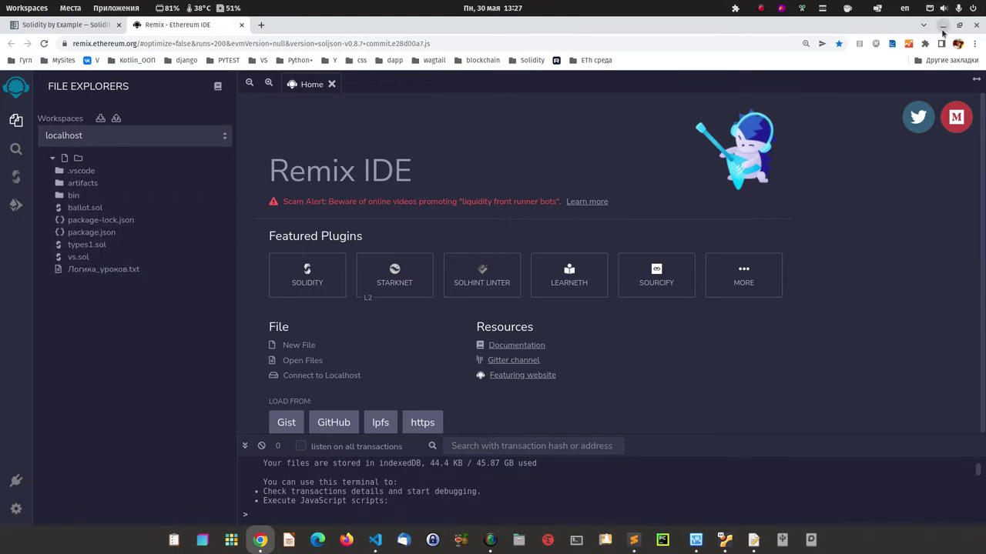
{"action": "left_click", "coordinate": [942, 28]}
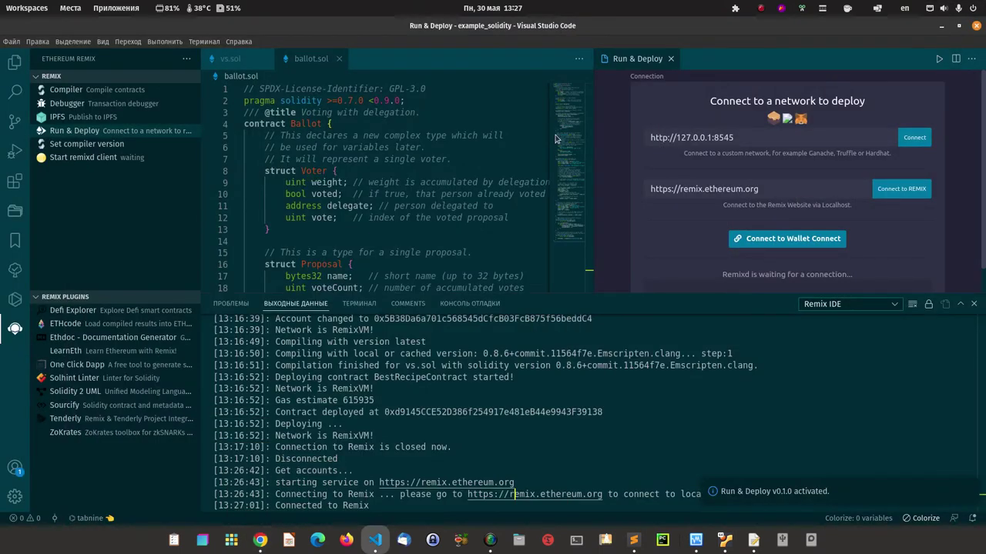
- Restart the remixd client for the example_solidity project
{"action": "left_click", "coordinate": [72, 157]}
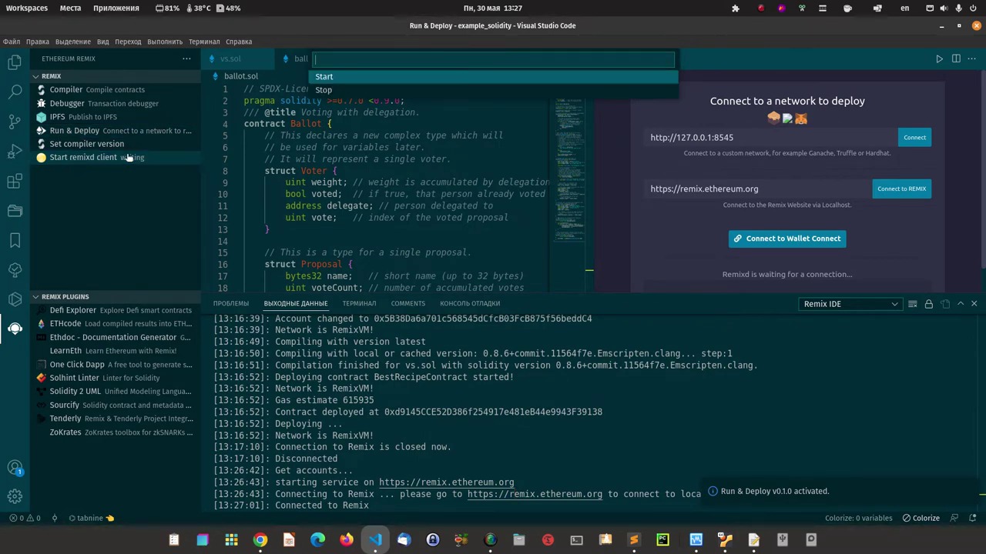
{"action": "key", "text": "Escape"}
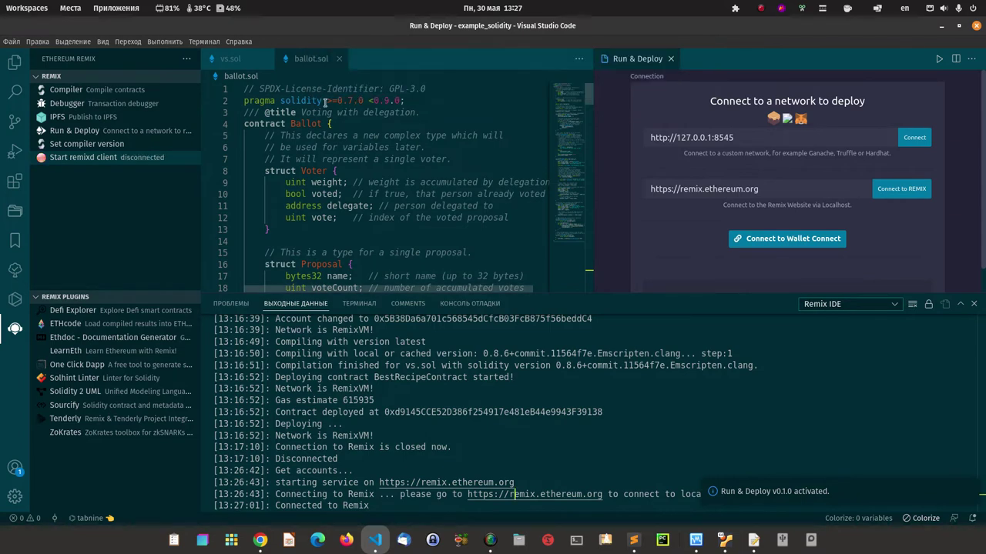
{"action": "left_click", "coordinate": [90, 160]}
{"action": "left_click", "coordinate": [326, 86]}
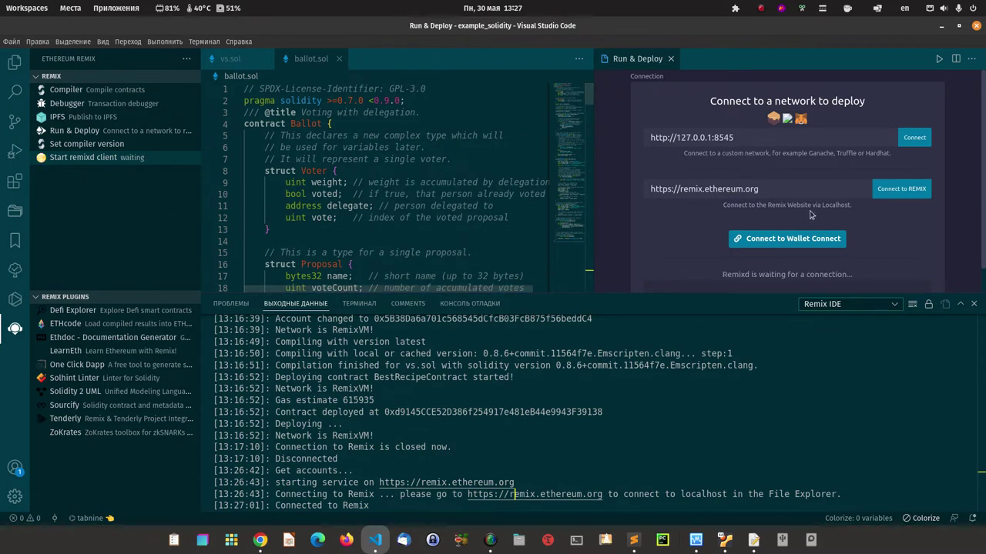
{"action": "scroll", "coordinate": [787, 231], "scroll_direction": "down", "scroll_amount": 1}
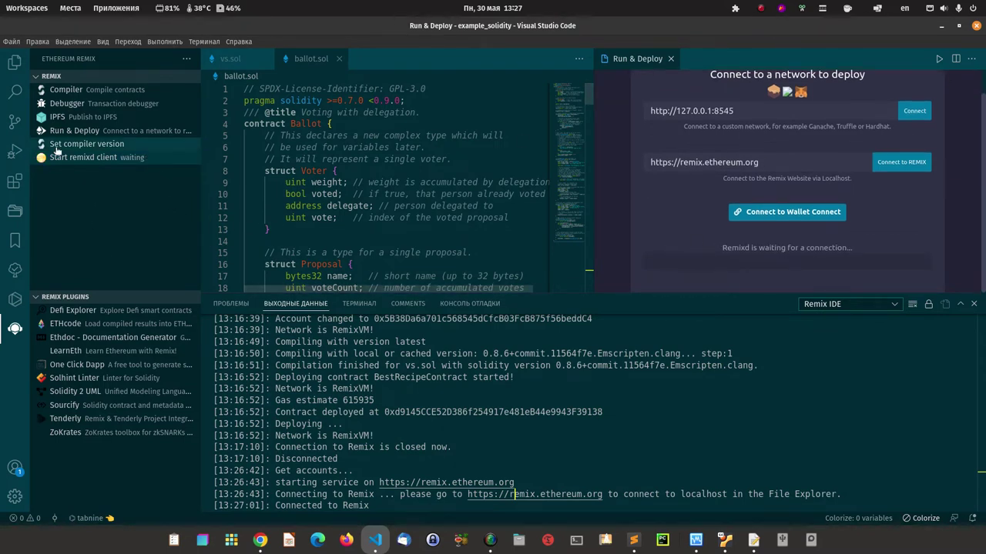
{"action": "left_click", "coordinate": [671, 59]}
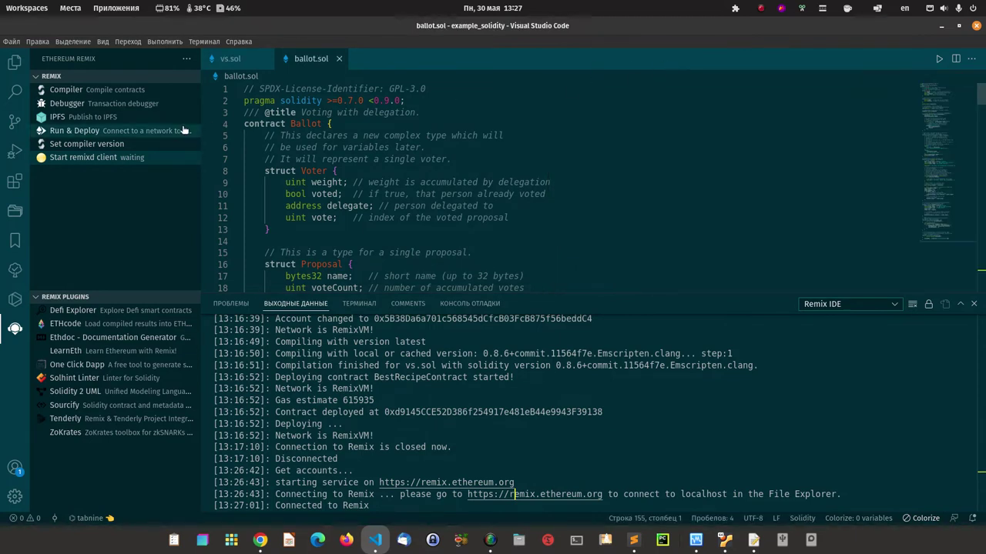
{"action": "left_click", "coordinate": [91, 132]}
{"action": "left_click", "coordinate": [330, 77]}
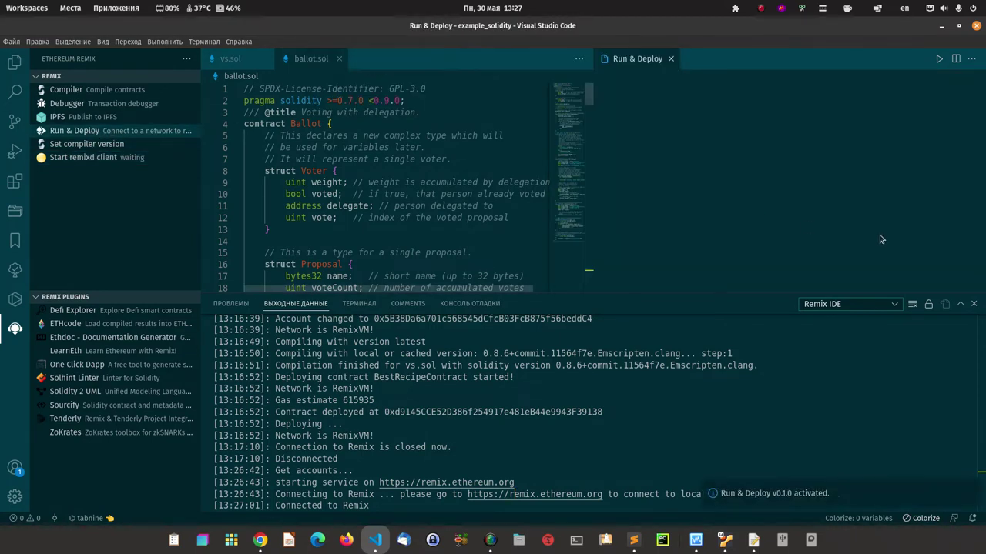
{"action": "left_click", "coordinate": [916, 191]}
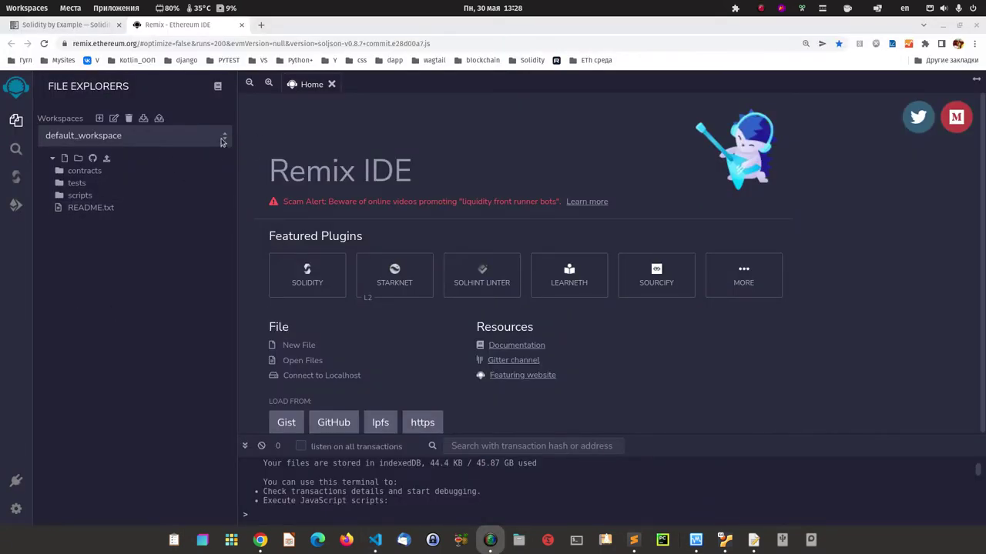
- In the browser's Remix IDE, reconnect the localhost workspace to remixd, and go back to Visual Studio Code
{"action": "left_click", "coordinate": [222, 139]}
{"action": "left_click", "coordinate": [111, 164]}
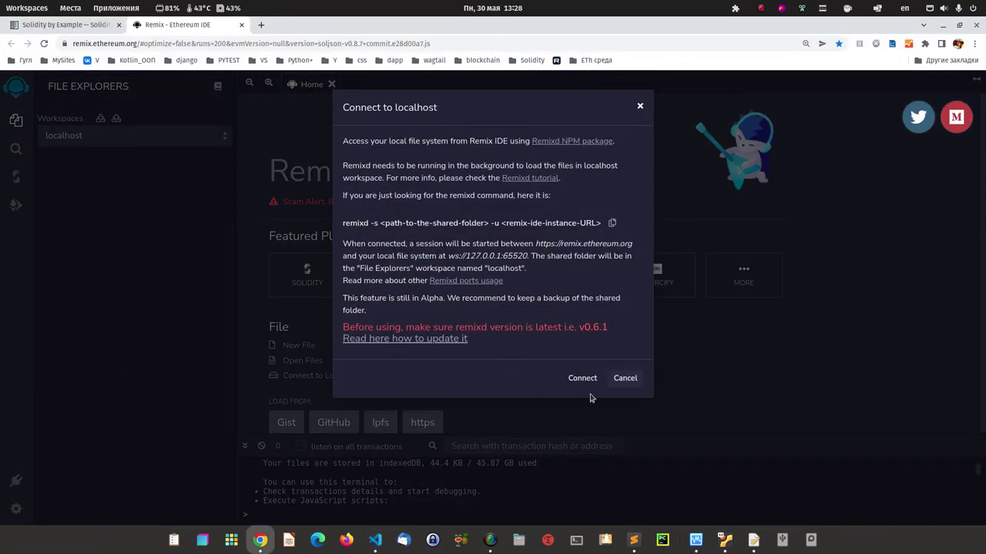
{"action": "left_click", "coordinate": [584, 379]}
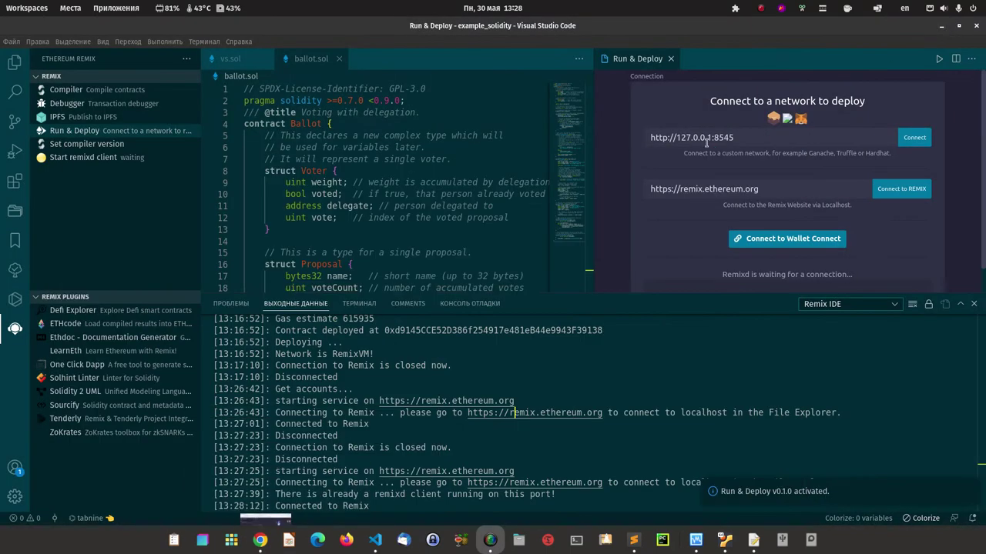
{"action": "left_click", "coordinate": [943, 25]}
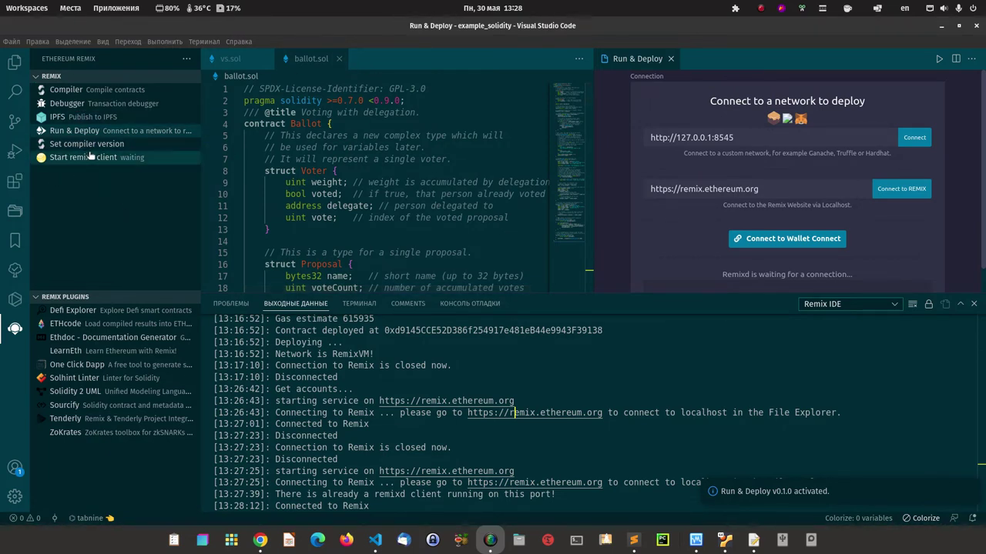
- Close the Run & Deploy view and start the remixd client again
{"action": "left_click", "coordinate": [670, 59]}
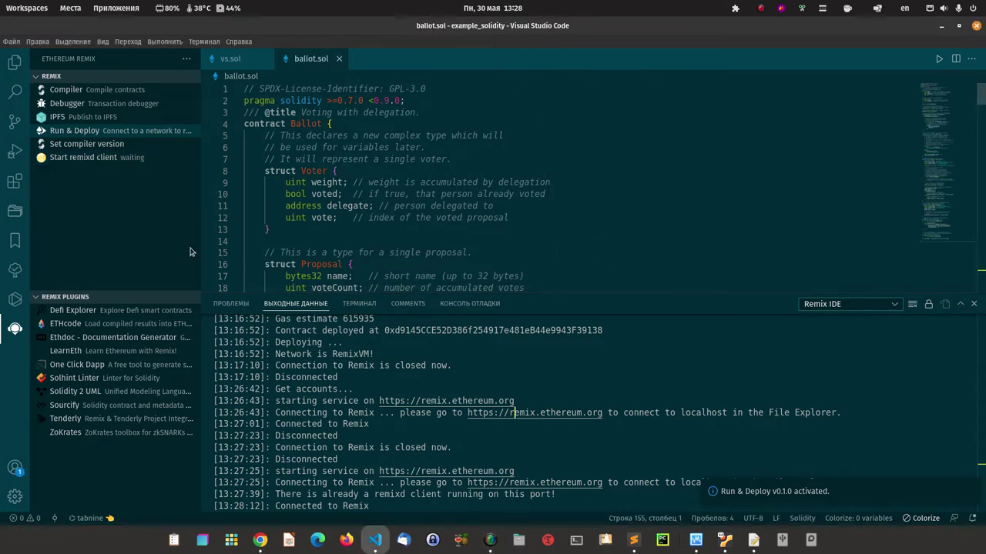
{"action": "left_click", "coordinate": [63, 158]}
{"action": "left_click", "coordinate": [359, 79]}
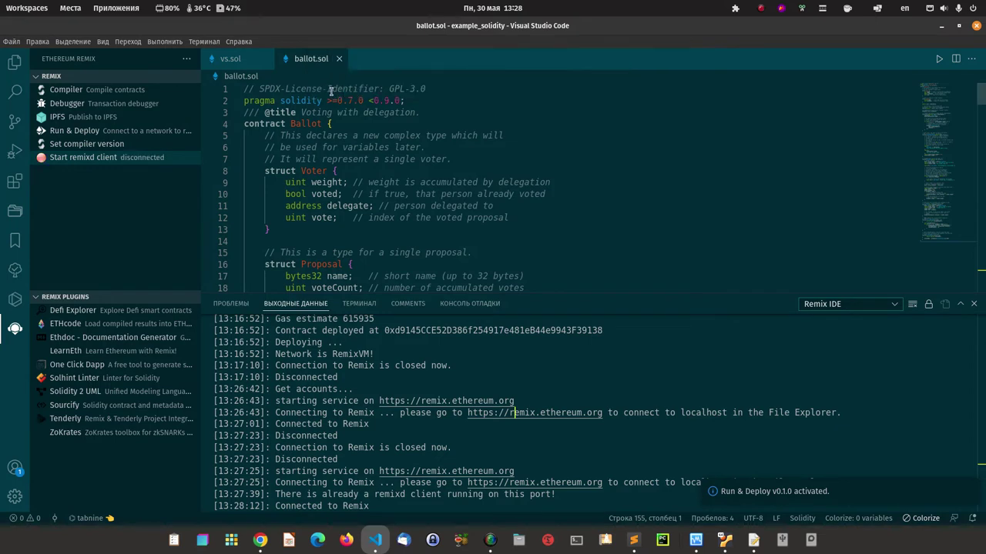
{"action": "left_click", "coordinate": [67, 131]}
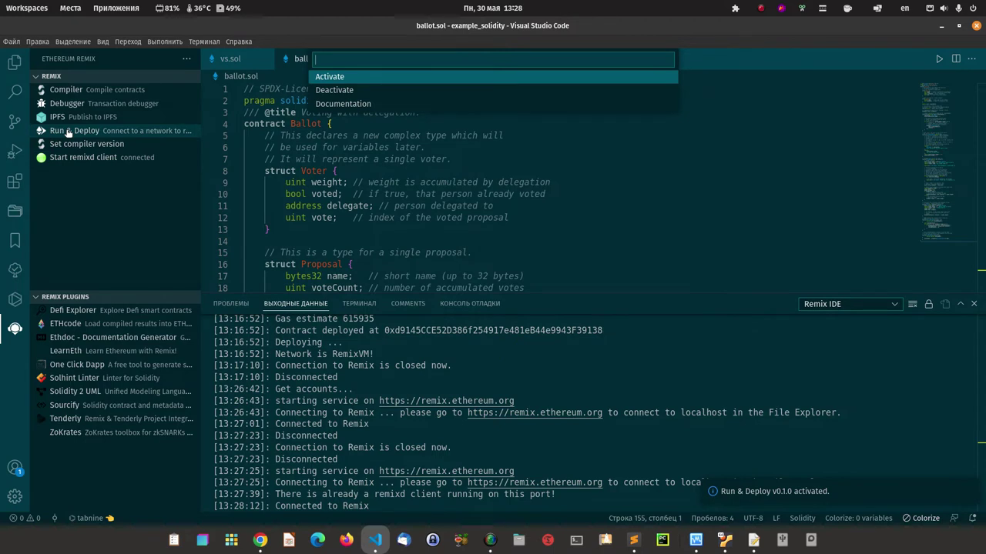
{"action": "left_click", "coordinate": [333, 78]}
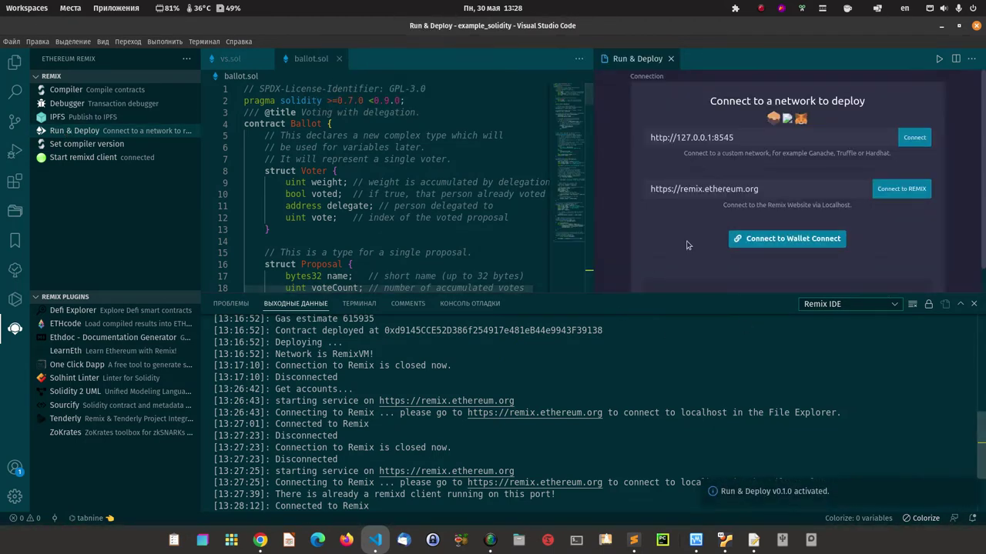
{"action": "left_click", "coordinate": [908, 192]}
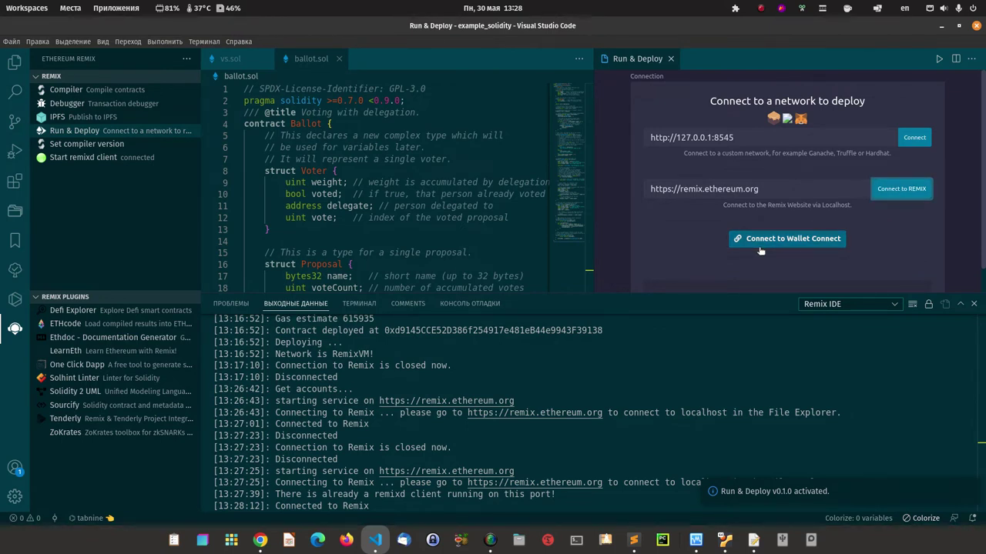
{"action": "scroll", "coordinate": [824, 238], "scroll_direction": "down", "scroll_amount": 1}
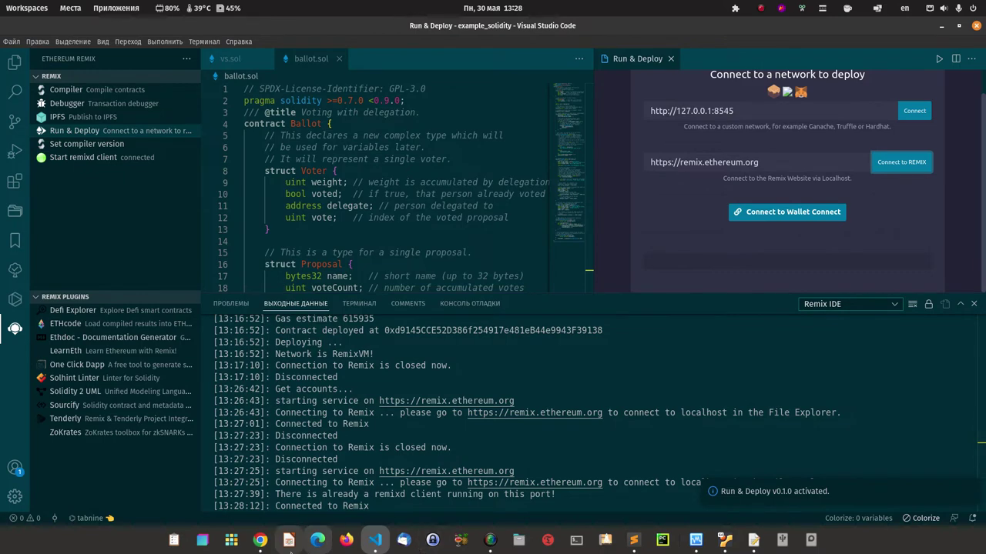
- Switch to Remix IDE in Chrome, dismiss its alert, and return to the host's Visual Studio Code
{"action": "left_click", "coordinate": [266, 546]}
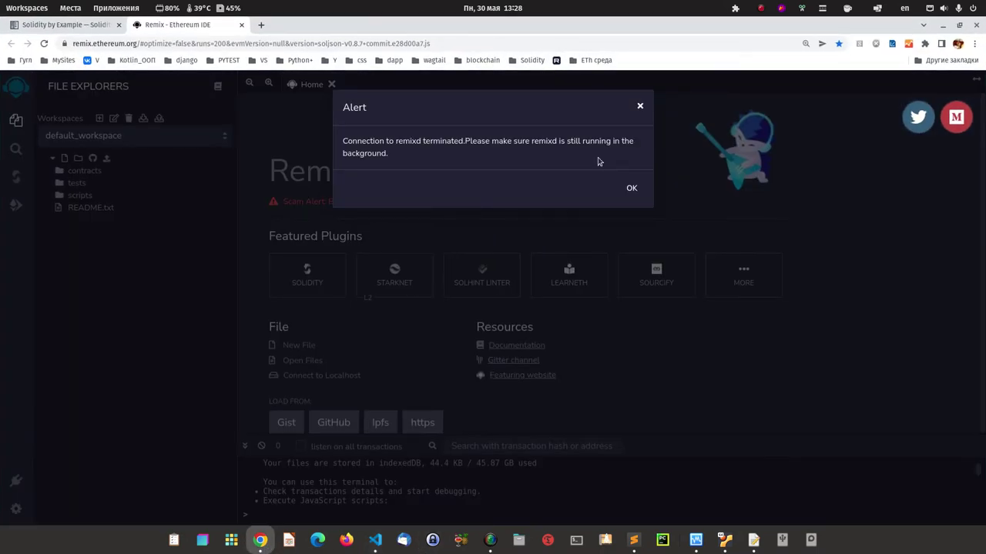
{"action": "left_click", "coordinate": [635, 190]}
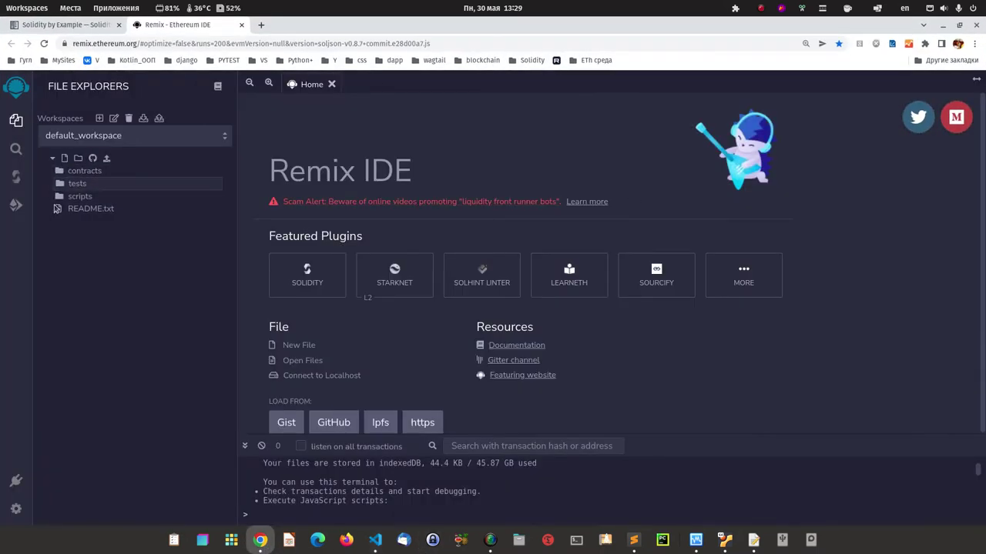
{"action": "left_click", "coordinate": [942, 24]}
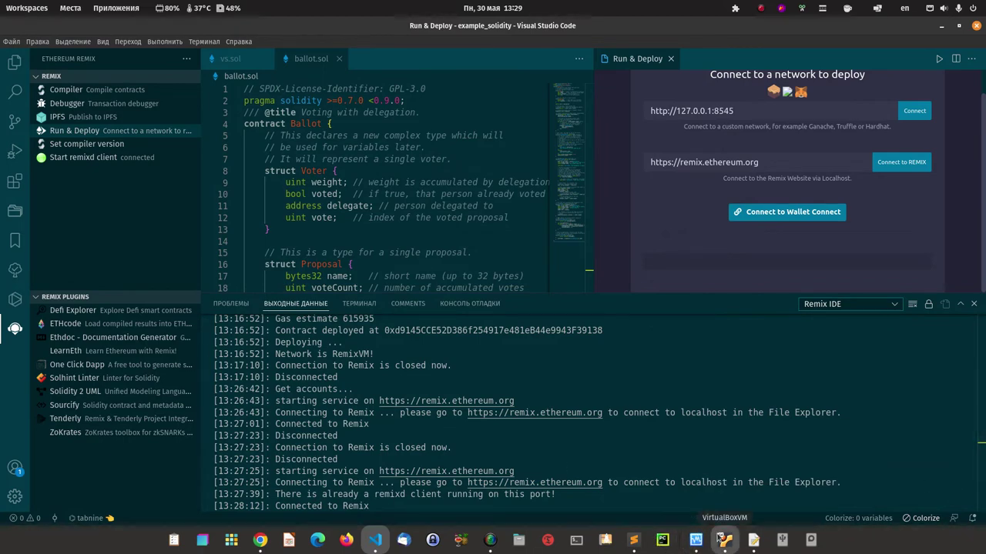
- Switch to the Ubuntu_20_04 virtual machine and close its Firefox Remix page, the Solhint Linter view and Visual Studio Code
{"action": "left_click", "coordinate": [726, 541]}
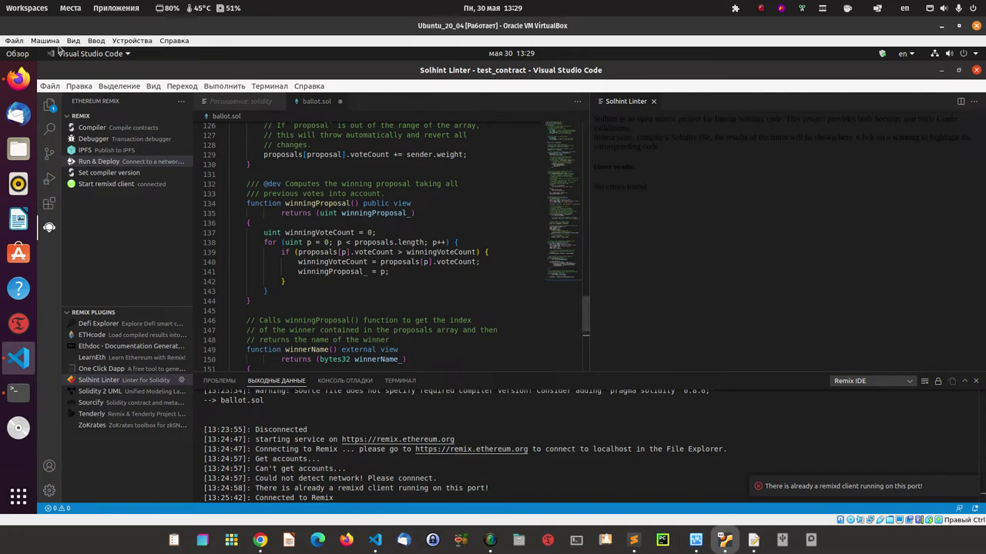
{"action": "left_click", "coordinate": [18, 79]}
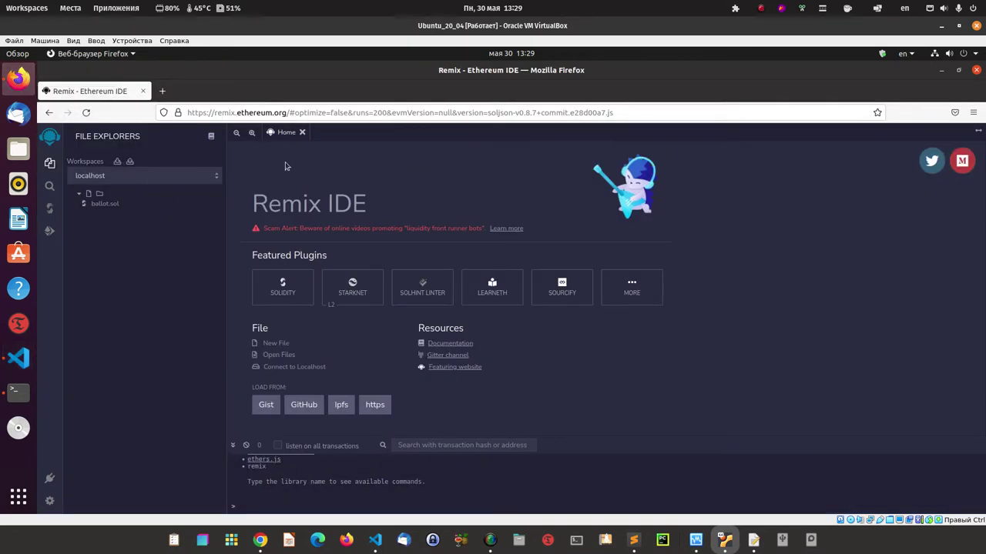
{"action": "left_click", "coordinate": [976, 74]}
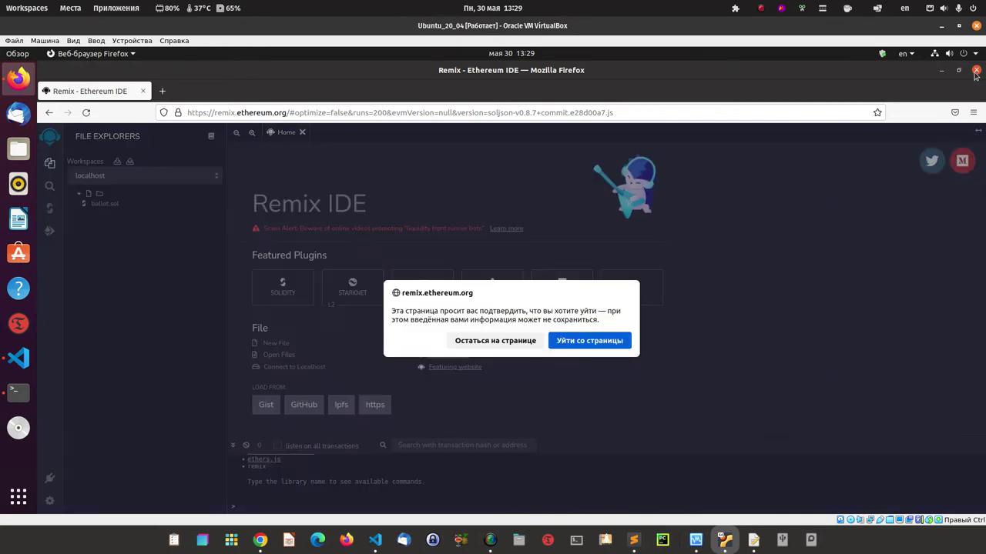
{"action": "left_click", "coordinate": [590, 343]}
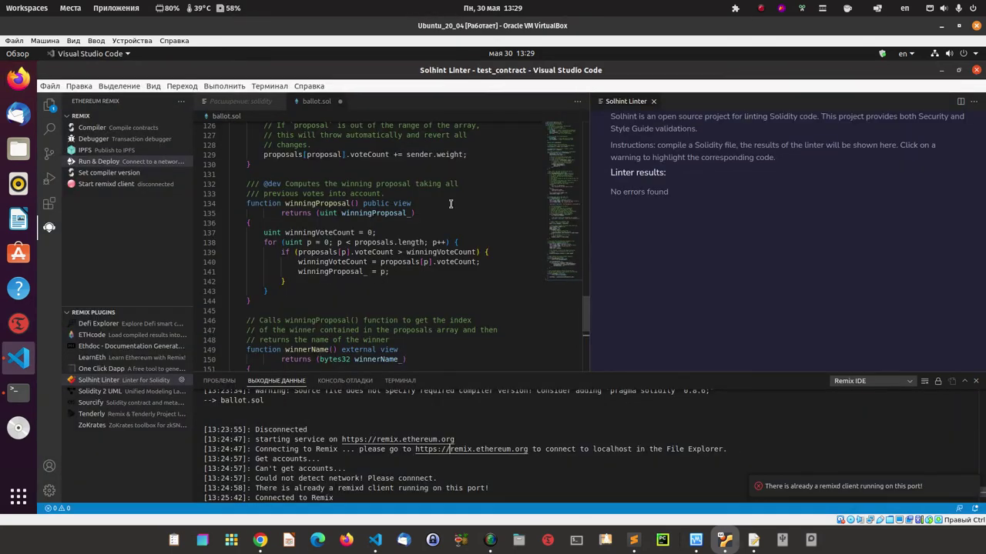
{"action": "left_click", "coordinate": [654, 101]}
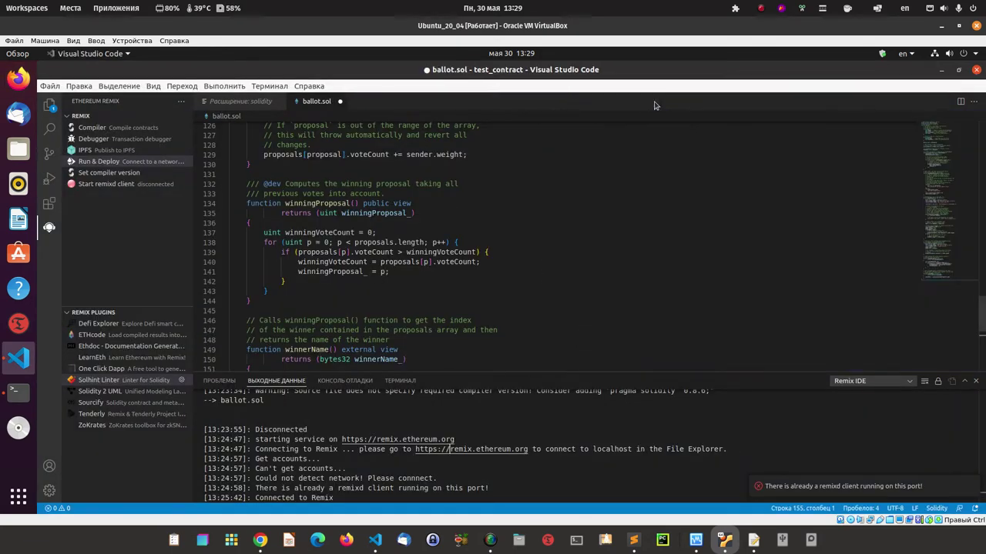
{"action": "left_click", "coordinate": [976, 71]}
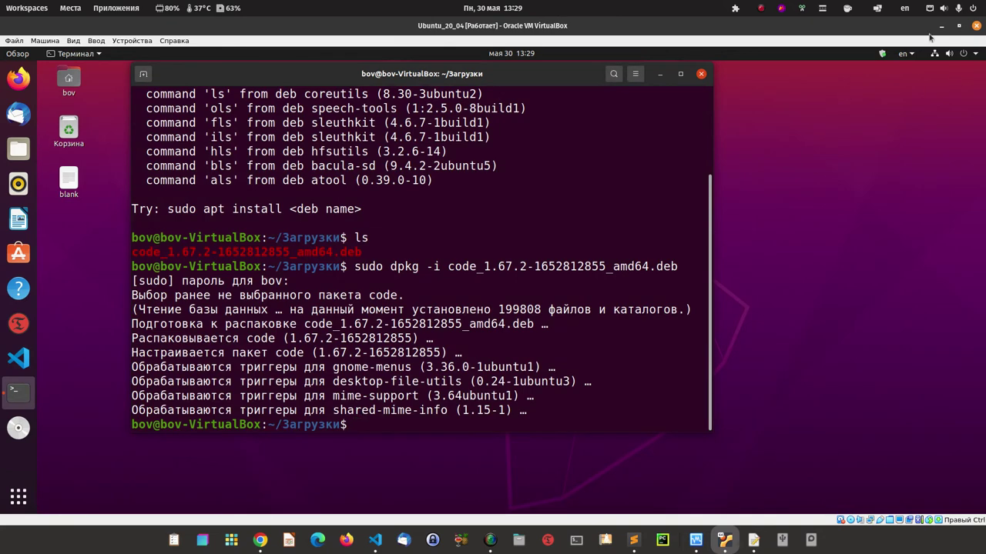
{"action": "left_click", "coordinate": [376, 540]}
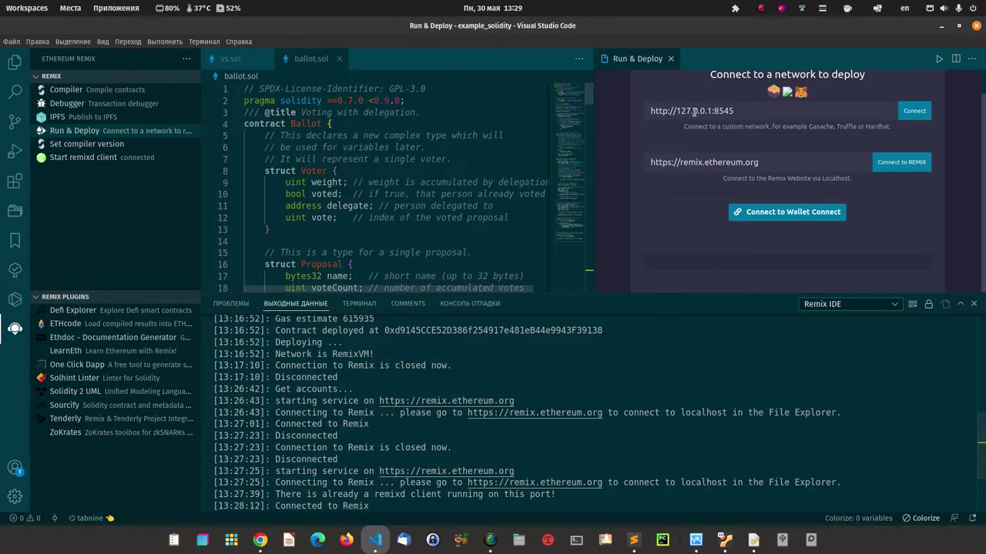
{"action": "left_click", "coordinate": [669, 59]}
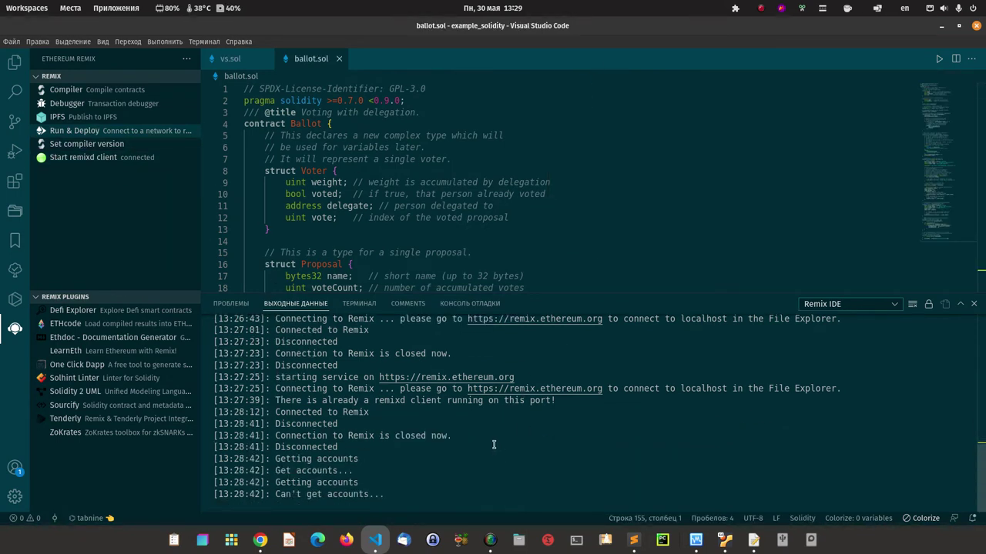
{"action": "left_click", "coordinate": [526, 392]}
{"action": "left_click", "coordinate": [526, 393], "text": "ctrl"}
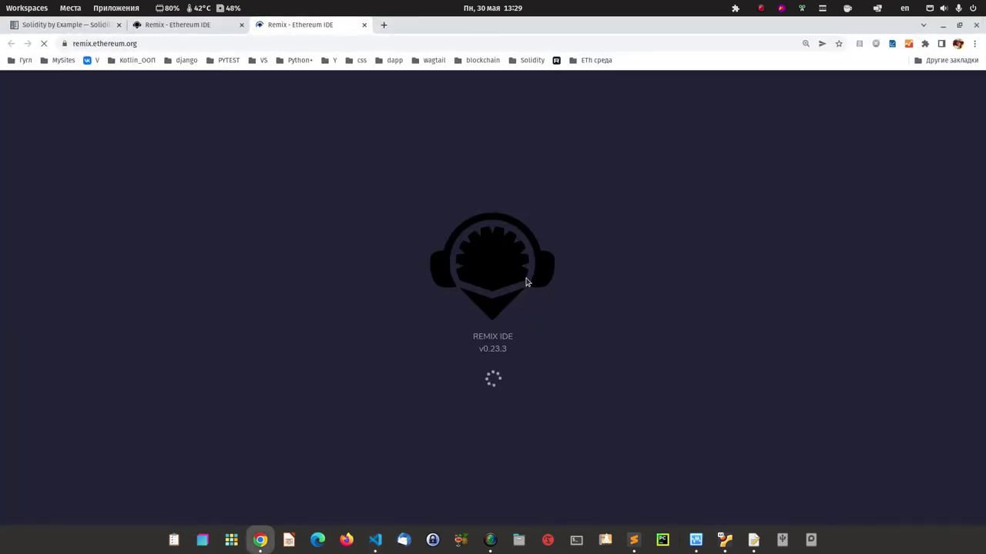
- Close all other browser tabs, keeping only the newly opened Remix IDE page
{"action": "right_click", "coordinate": [293, 28]}
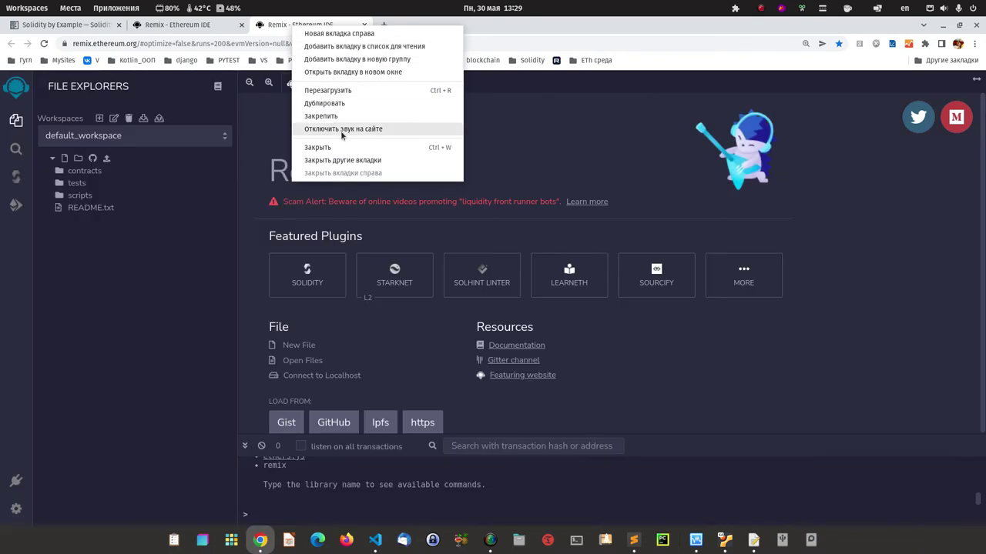
{"action": "left_click", "coordinate": [328, 160]}
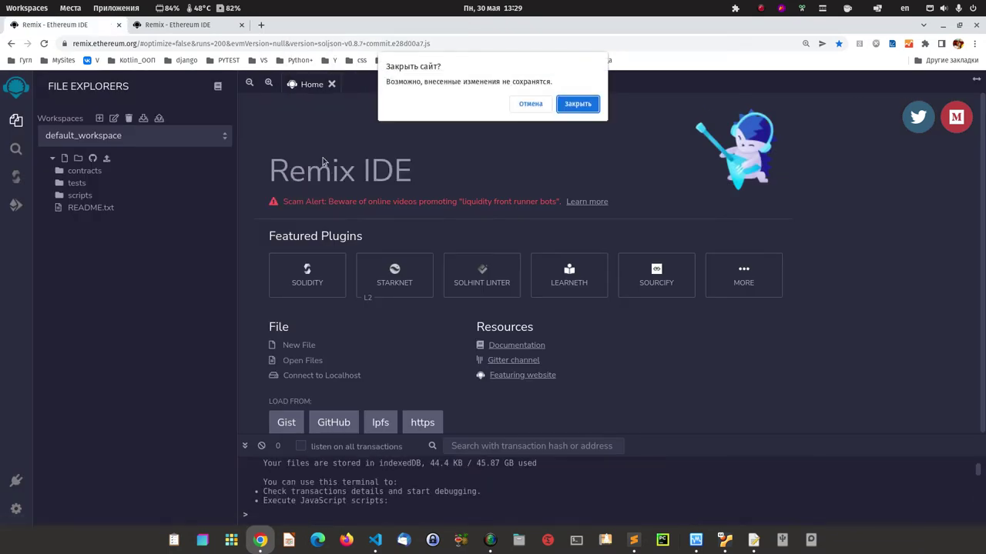
{"action": "left_click", "coordinate": [592, 106]}
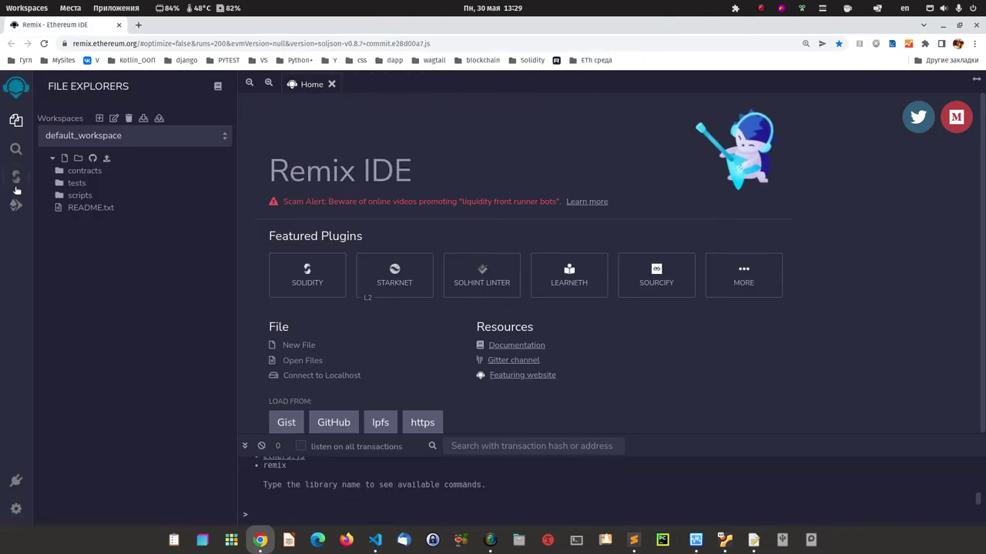
- Find the remixd plugin in the Plugin Manager, try to activate it with a localhost connection, and dismiss the alert
{"action": "left_click", "coordinate": [14, 484]}
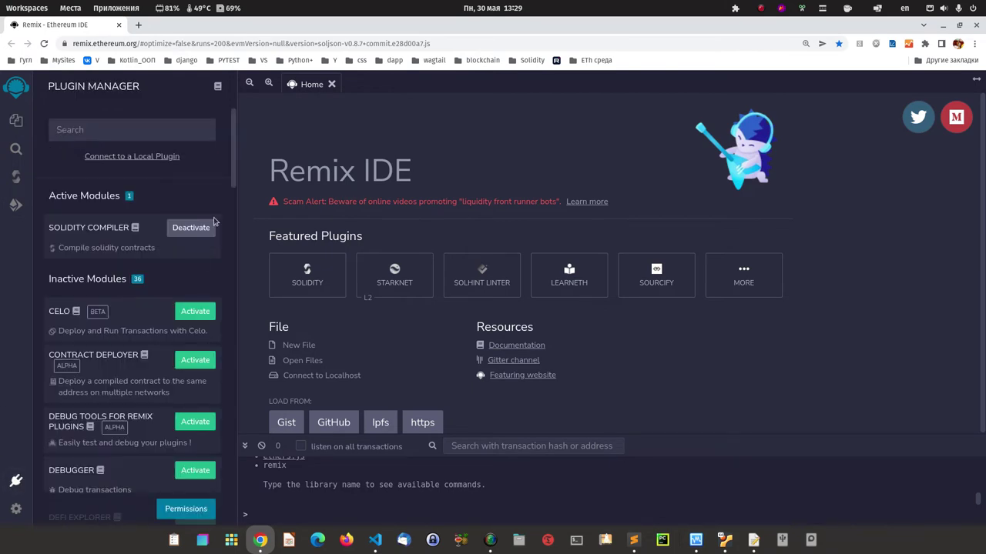
{"action": "left_click", "coordinate": [86, 131]}
{"action": "type", "text": "re"}
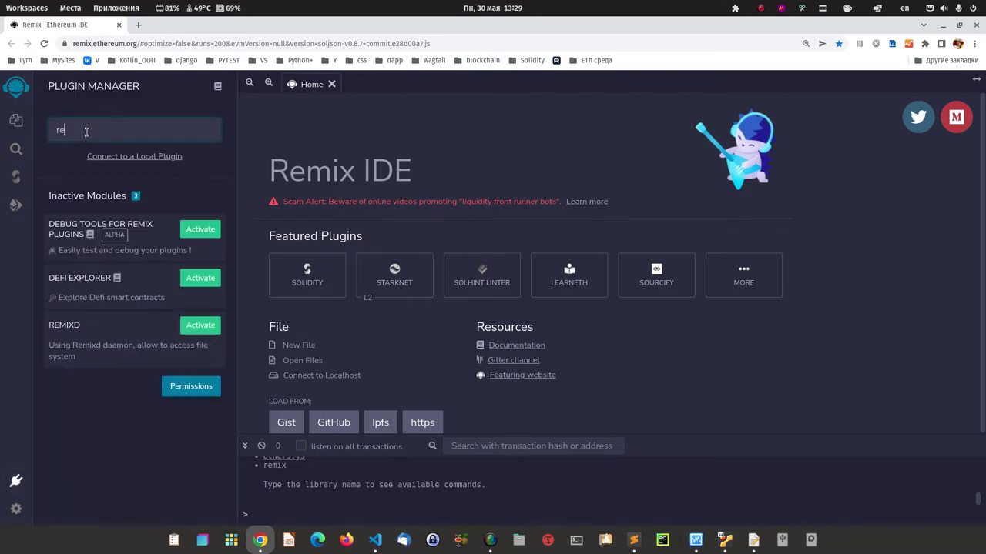
{"action": "type", "text": "mixd"}
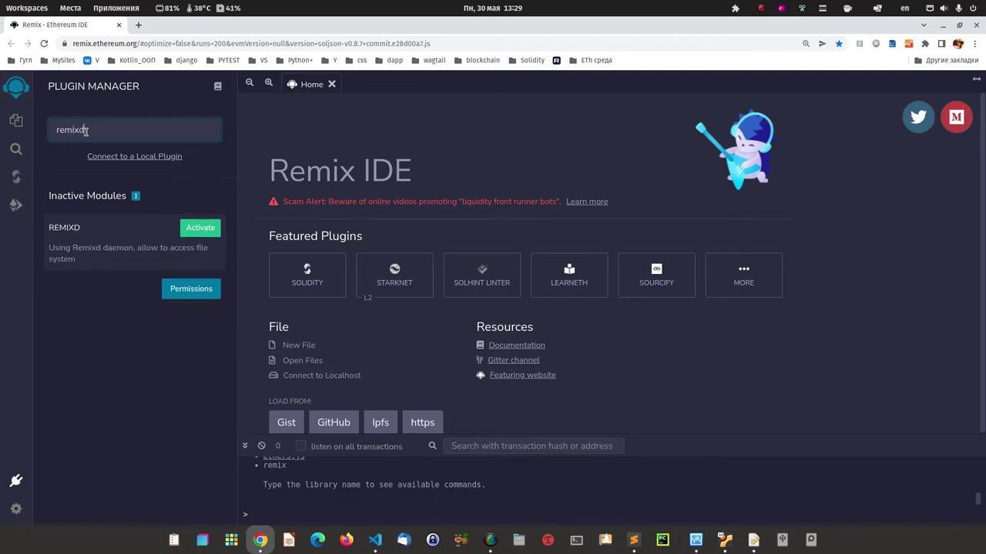
{"action": "left_click", "coordinate": [197, 229]}
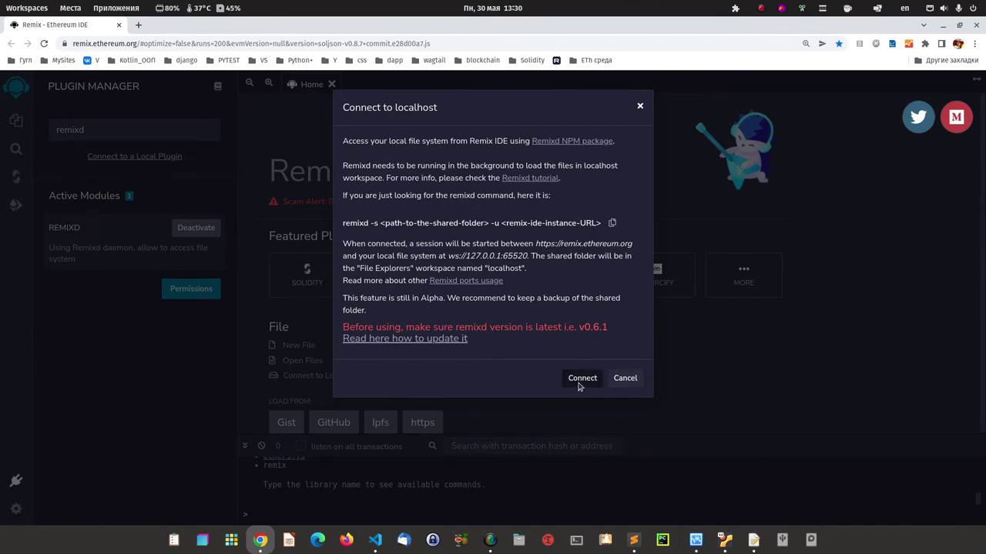
{"action": "left_click", "coordinate": [580, 379]}
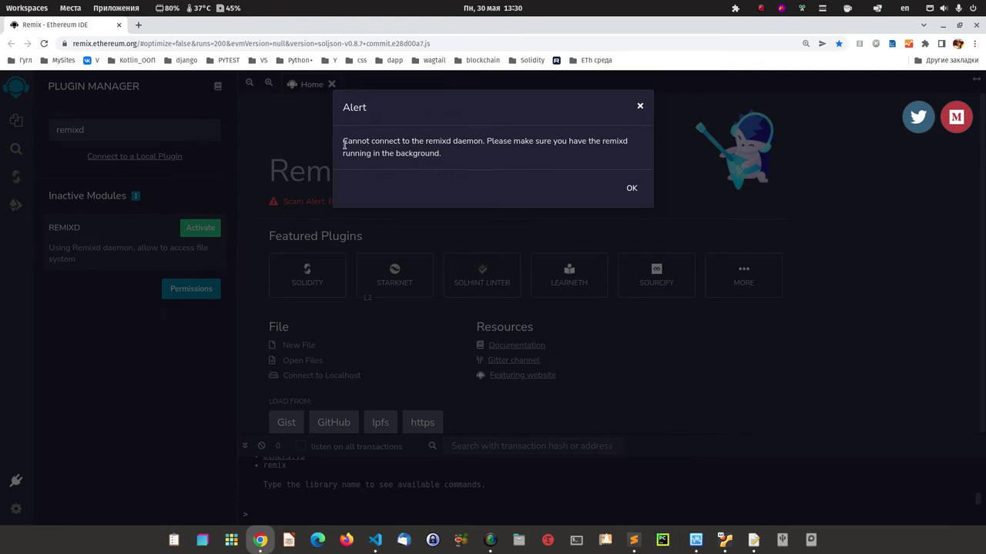
{"action": "left_click", "coordinate": [212, 274]}
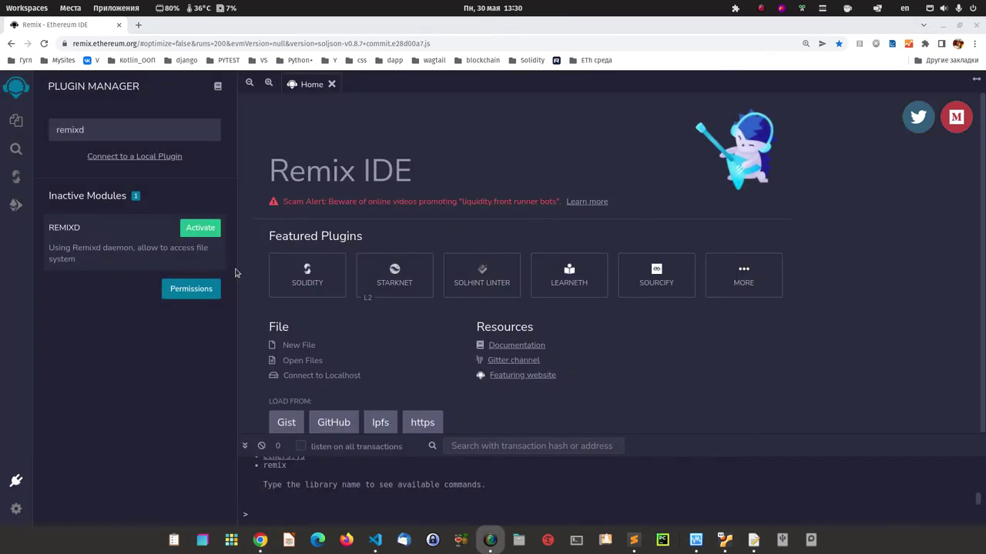
- Clear the plugin search and try to connect the File Explorers workspace to localhost
{"action": "left_click", "coordinate": [14, 91]}
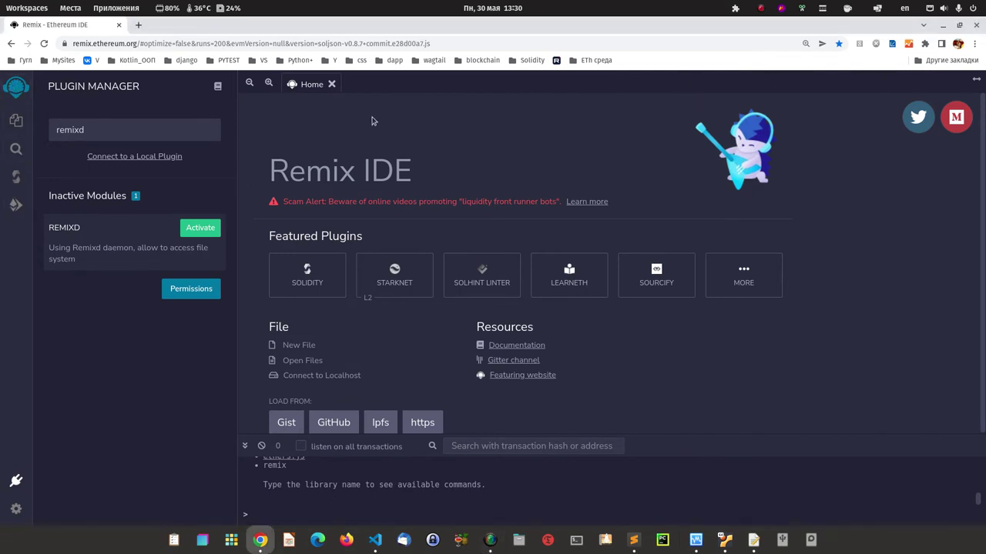
{"action": "double_click", "coordinate": [101, 131]}
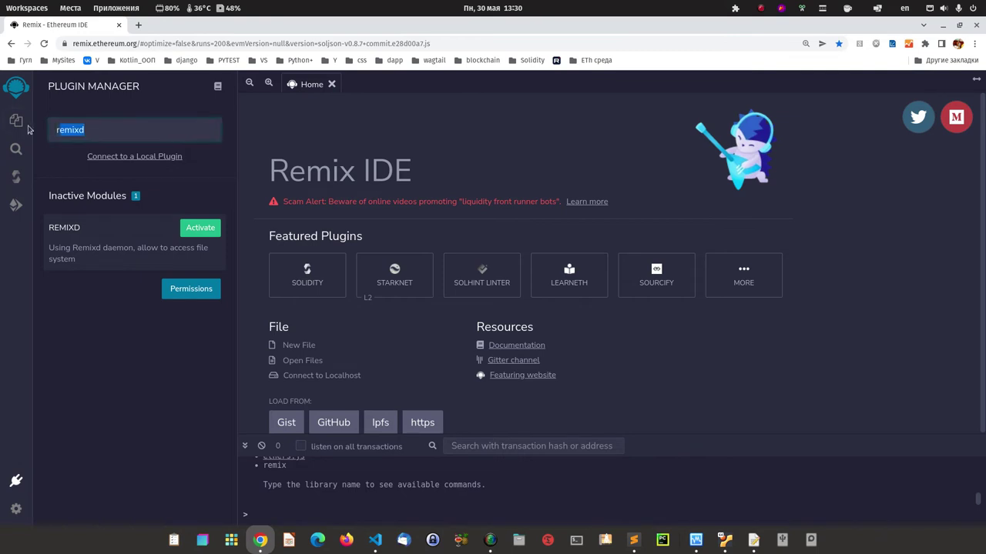
{"action": "key", "text": "BackSpace"}
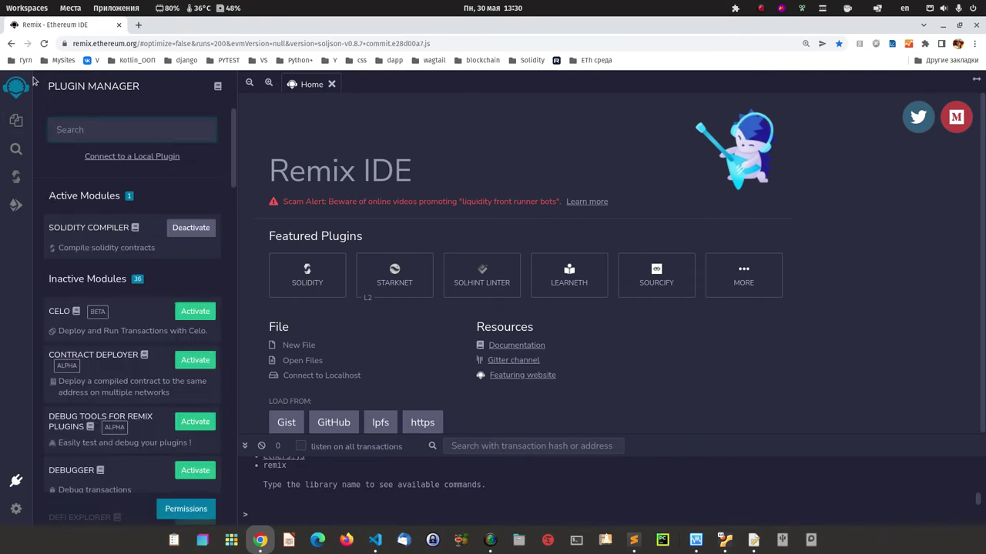
{"action": "left_click", "coordinate": [17, 93]}
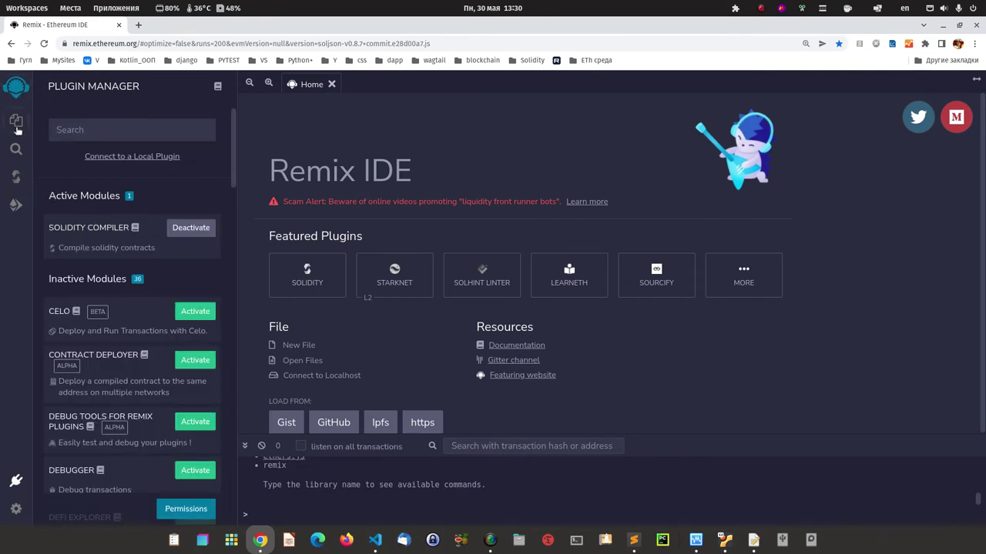
{"action": "left_click", "coordinate": [16, 125]}
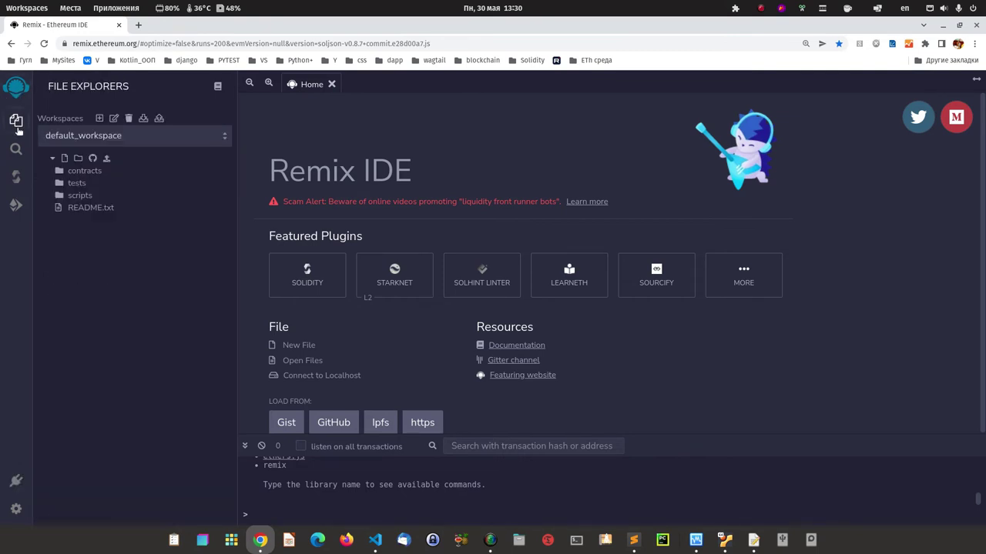
{"action": "left_click", "coordinate": [222, 141]}
{"action": "left_click", "coordinate": [122, 165]}
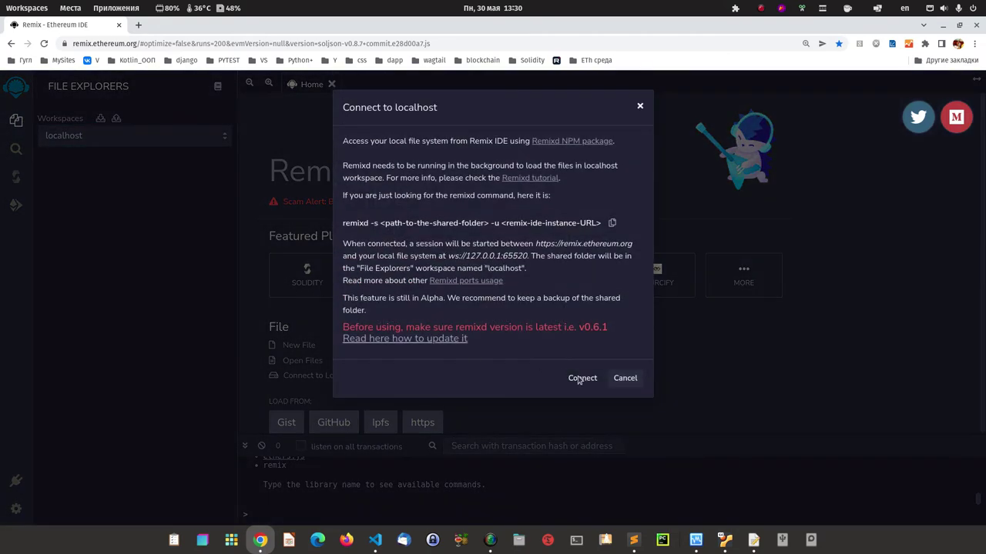
{"action": "left_click", "coordinate": [582, 378]}
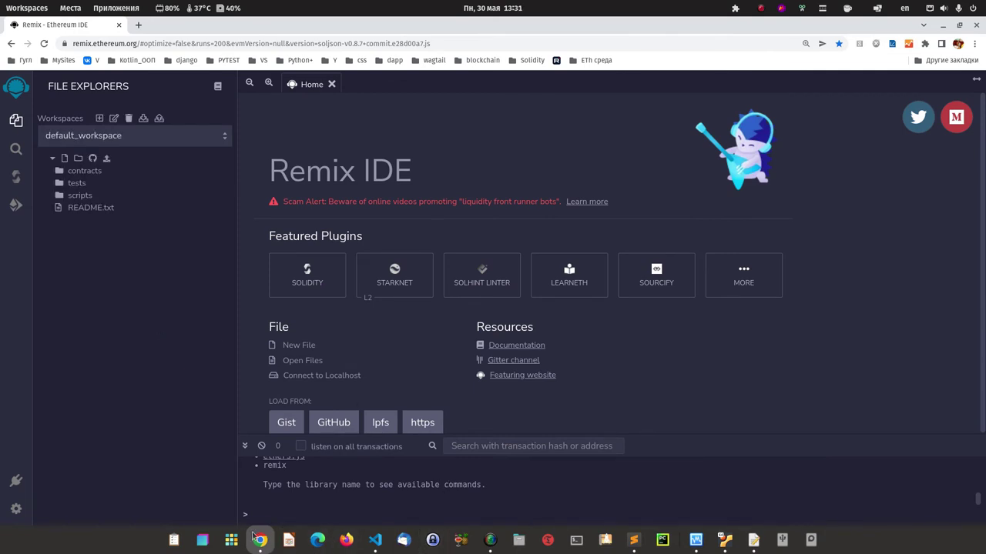
{"action": "left_click", "coordinate": [375, 540]}
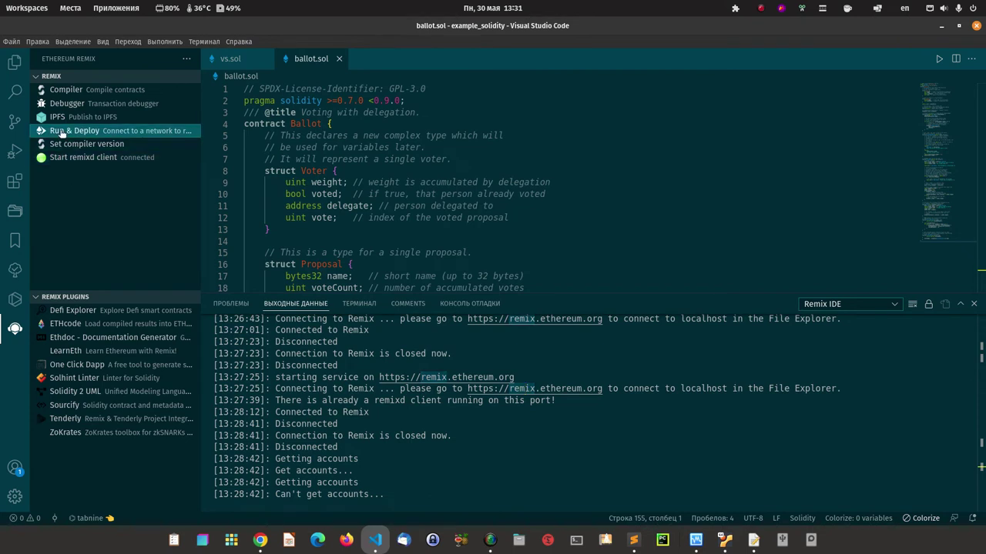
{"action": "left_click", "coordinate": [61, 133]}
{"action": "left_click", "coordinate": [337, 78]}
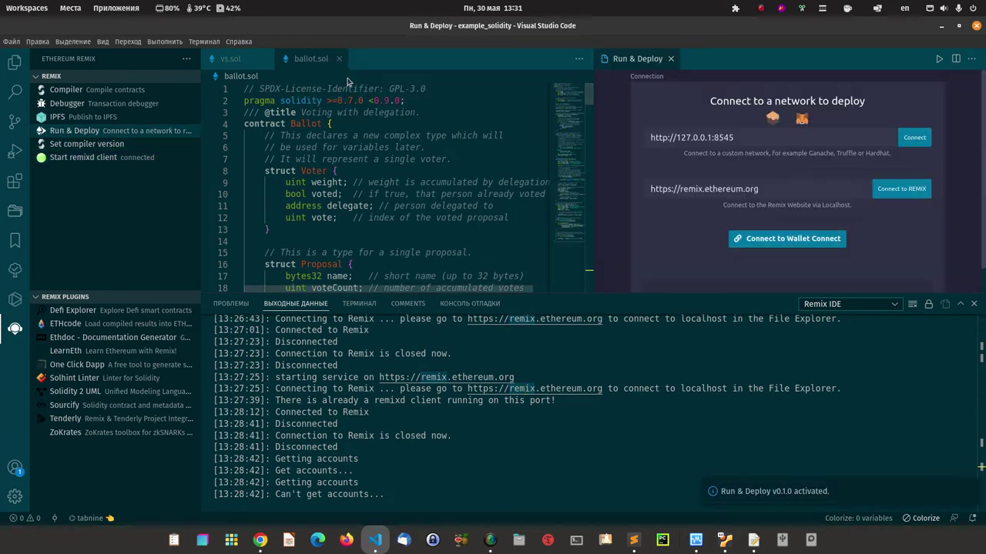
{"action": "left_click", "coordinate": [84, 158]}
{"action": "left_click", "coordinate": [898, 194]}
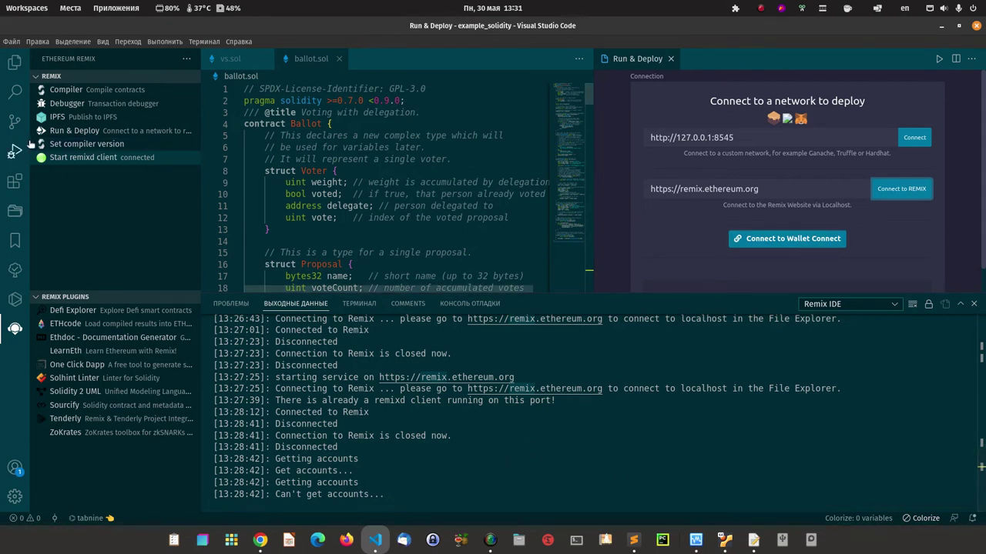
- Stop the running remixd client and close Run & Deploy
{"action": "left_click", "coordinate": [78, 160]}
{"action": "key", "text": "Down"}
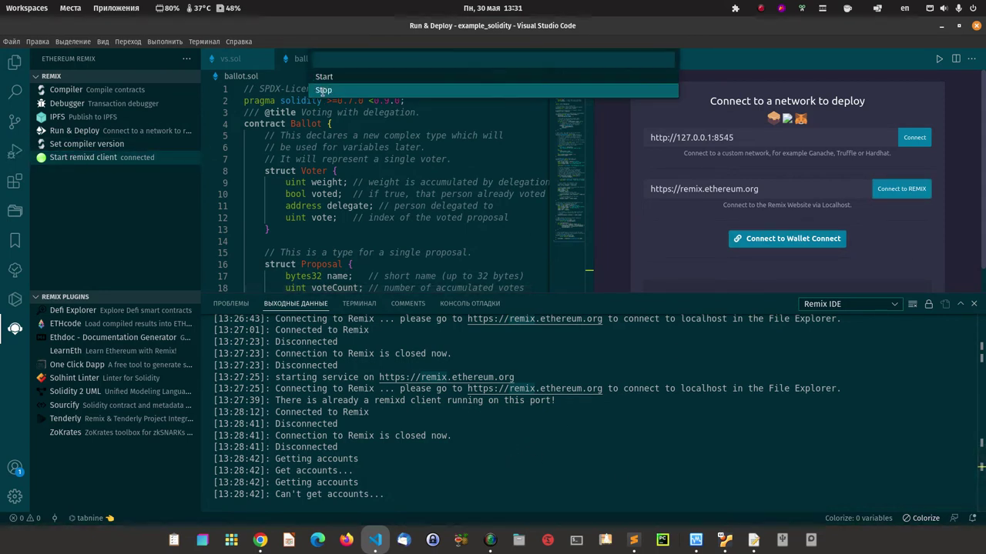
{"action": "key", "text": "Return"}
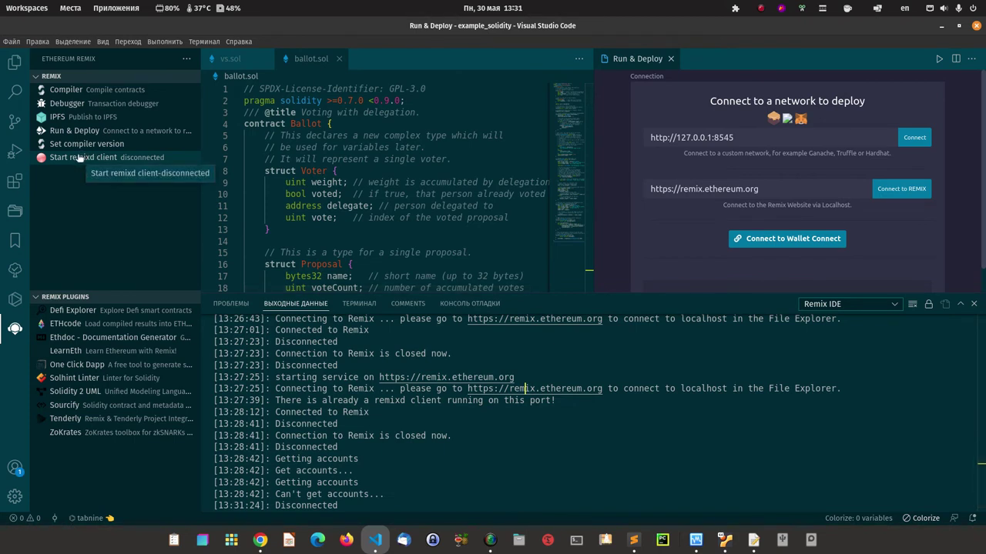
{"action": "left_click", "coordinate": [671, 58]}
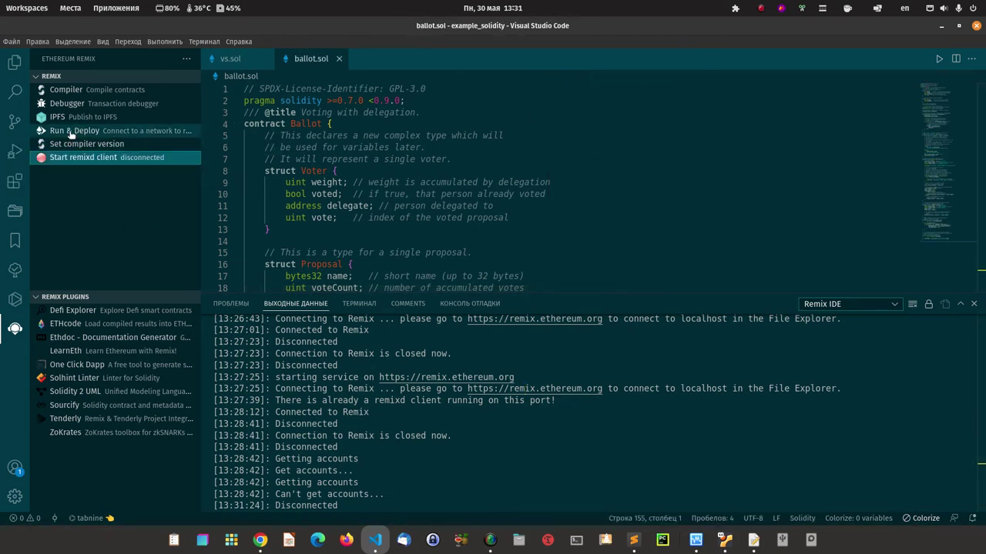
{"action": "left_click", "coordinate": [71, 131]}
{"action": "left_click", "coordinate": [329, 77]}
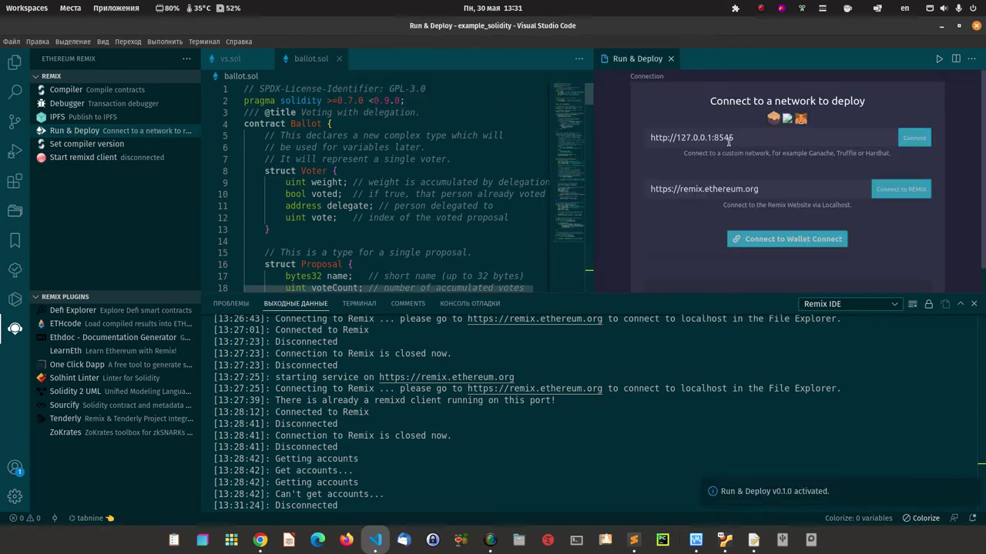
{"action": "left_click", "coordinate": [905, 190]}
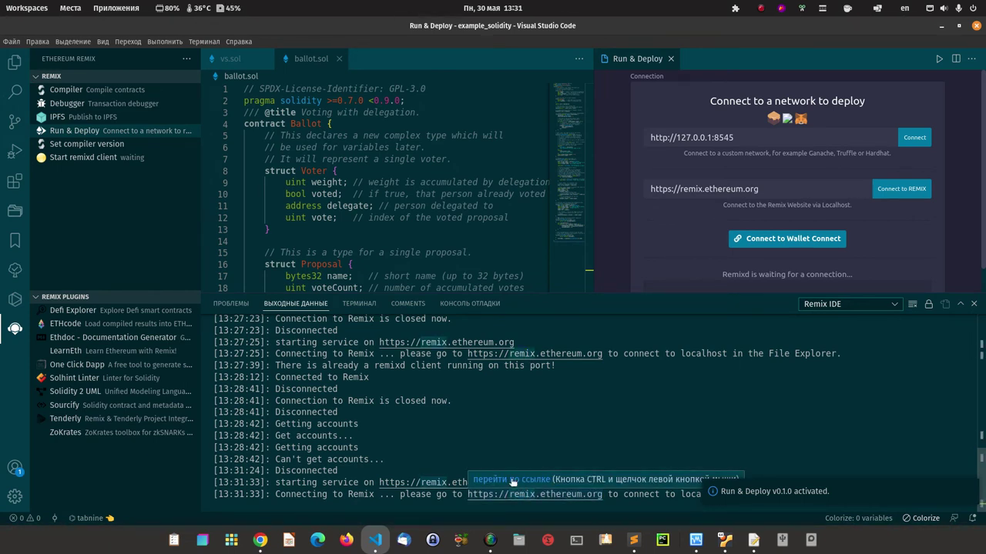
{"action": "left_click", "coordinate": [511, 483], "text": "ctrl"}
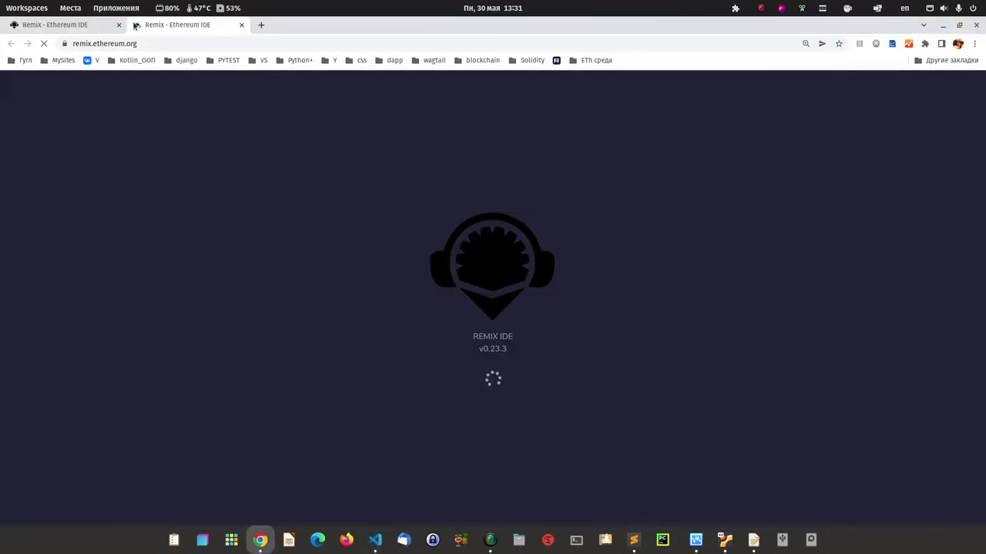
{"action": "left_click", "coordinate": [119, 25]}
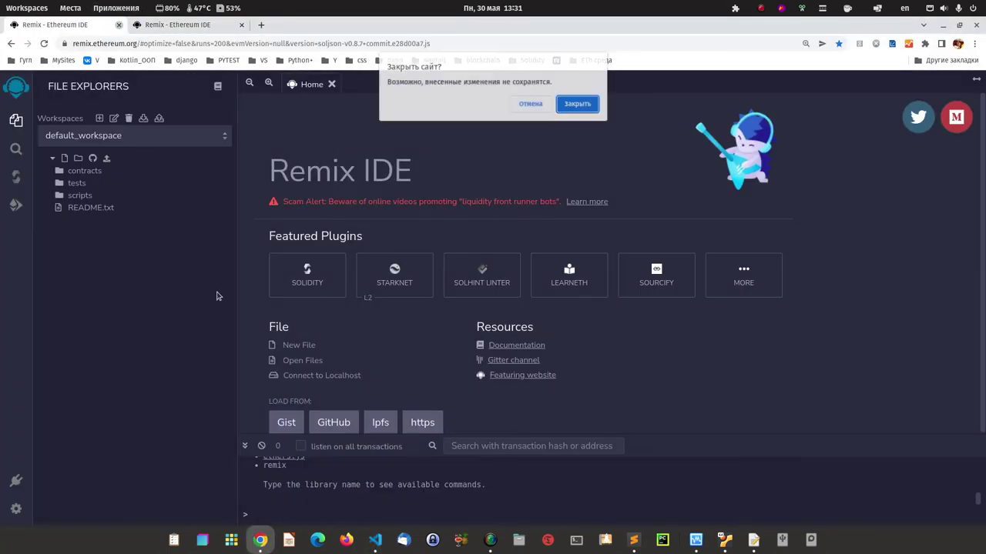
{"action": "left_click", "coordinate": [577, 103]}
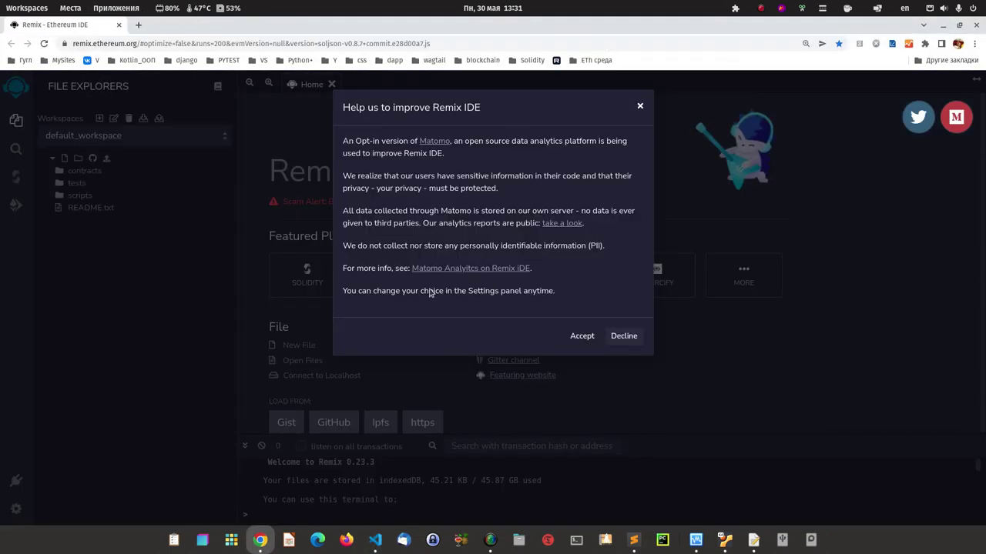
- Accept the Matomo analytics request, close the welcome tour, and connect the File Explorers workspace to localhost
{"action": "left_click", "coordinate": [579, 336]}
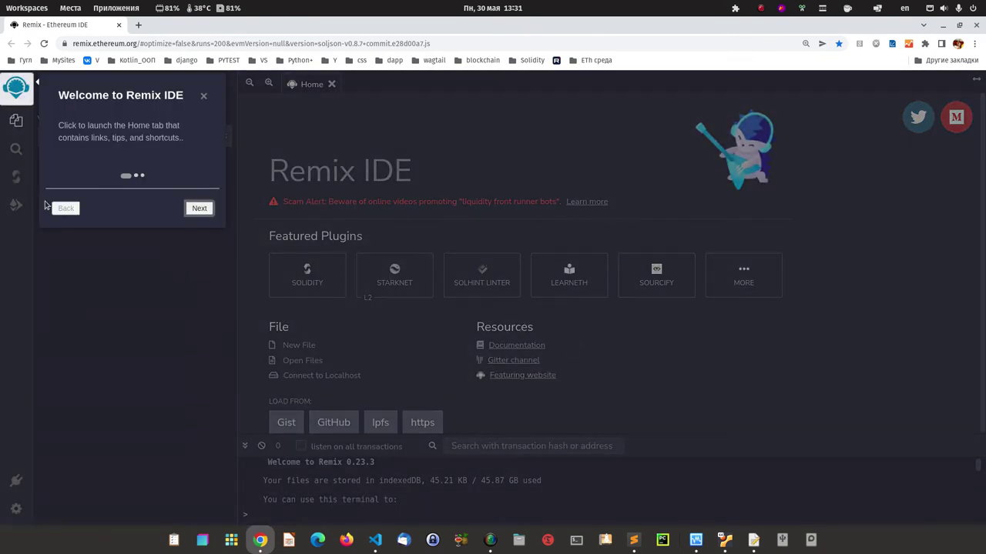
{"action": "left_click", "coordinate": [208, 91]}
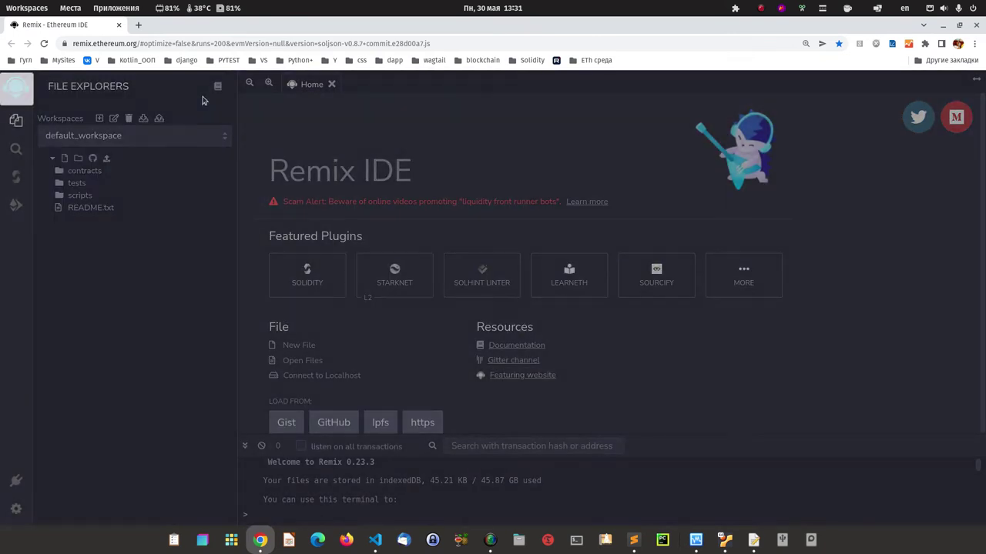
{"action": "left_click", "coordinate": [225, 137]}
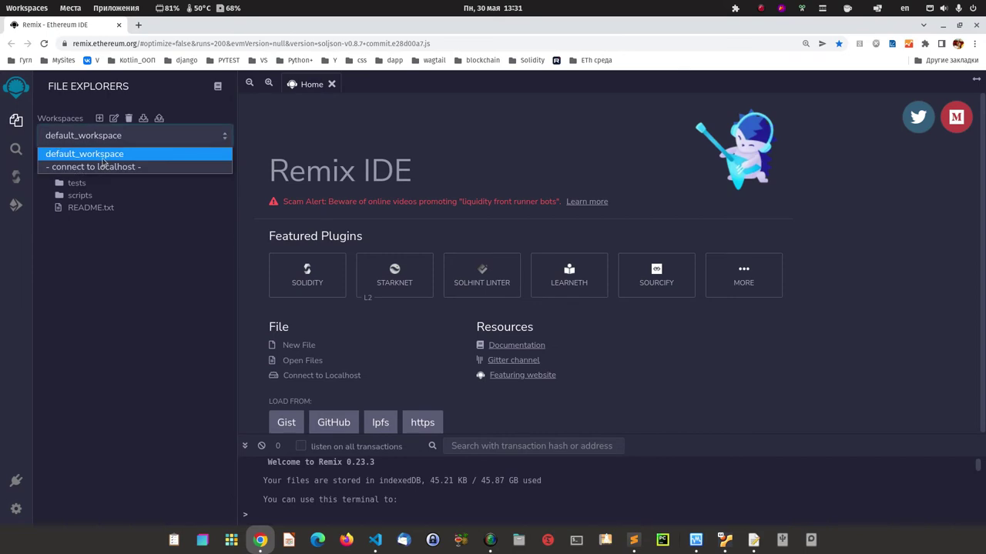
{"action": "left_click", "coordinate": [97, 164]}
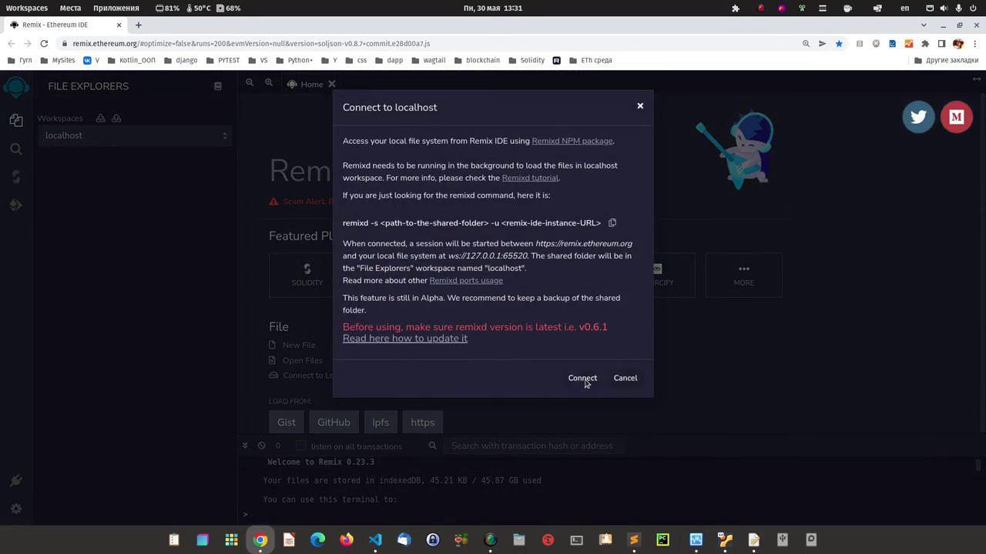
{"action": "left_click", "coordinate": [582, 378]}
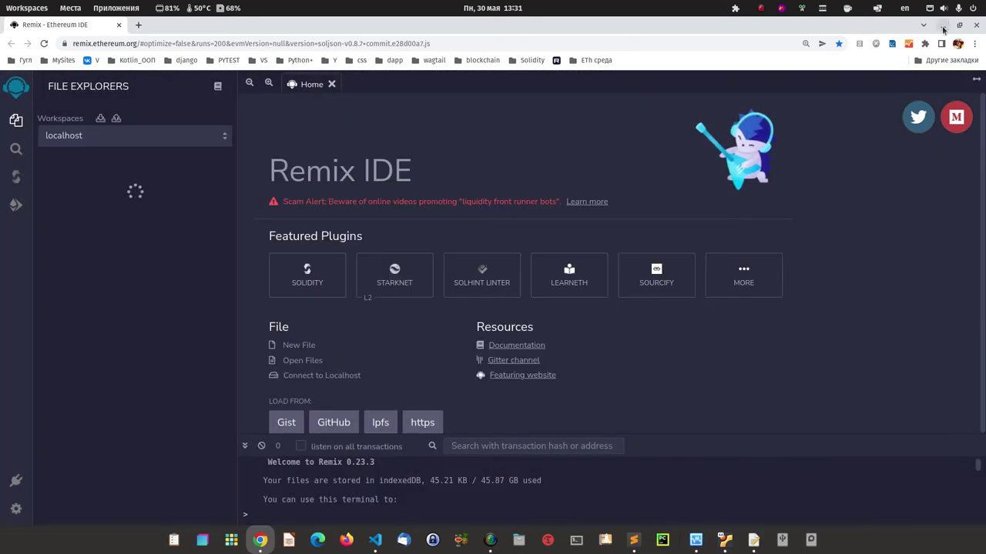
- Return to Visual Studio Code and check the remixd client's status and the Remix IDE output log
{"action": "left_click", "coordinate": [942, 25]}
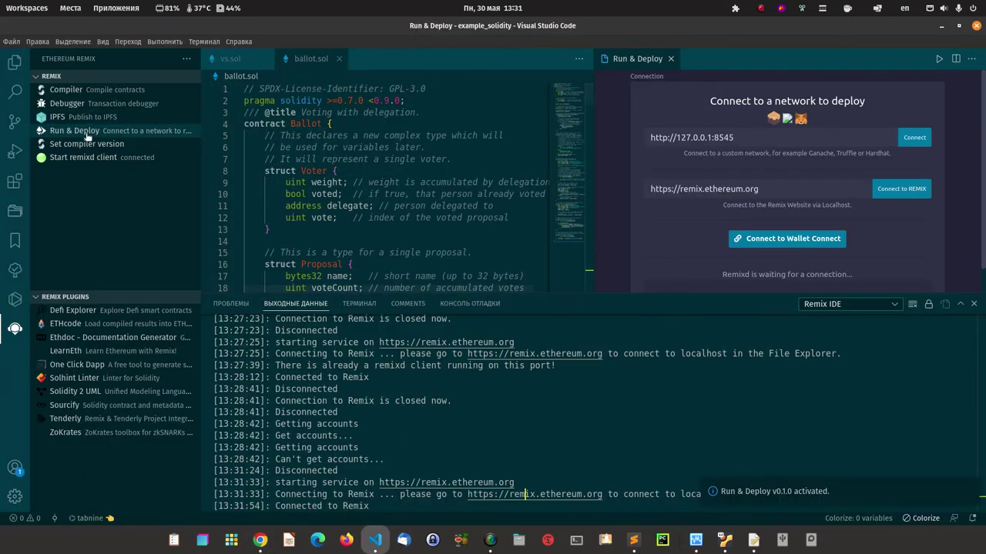
{"action": "left_click", "coordinate": [74, 159]}
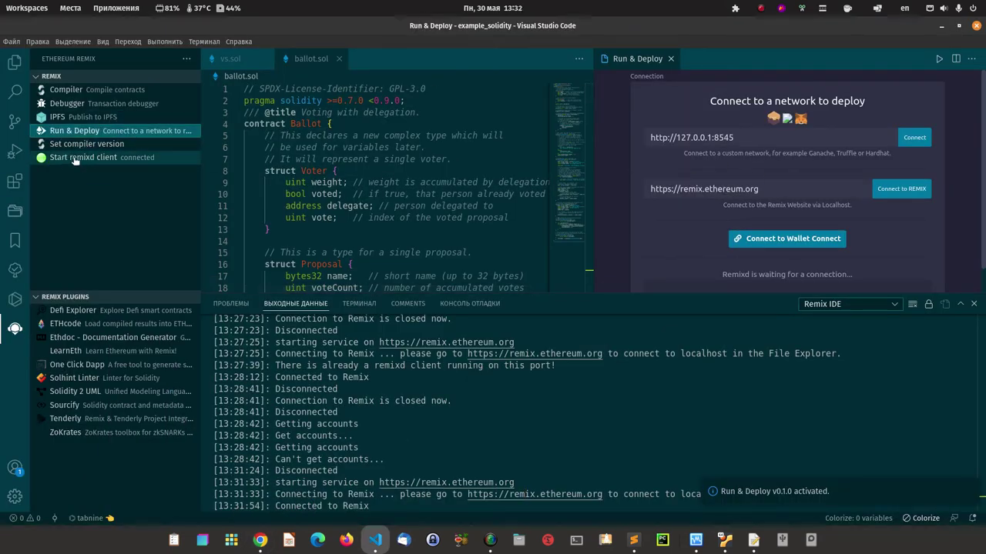
{"action": "left_click", "coordinate": [58, 224]}
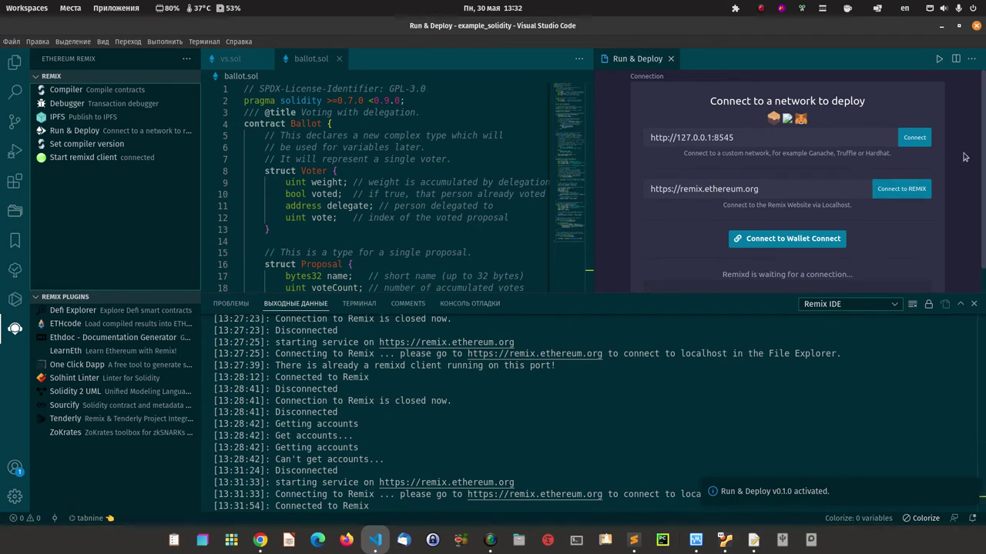
{"action": "scroll", "coordinate": [737, 169], "scroll_direction": "down", "scroll_amount": 1}
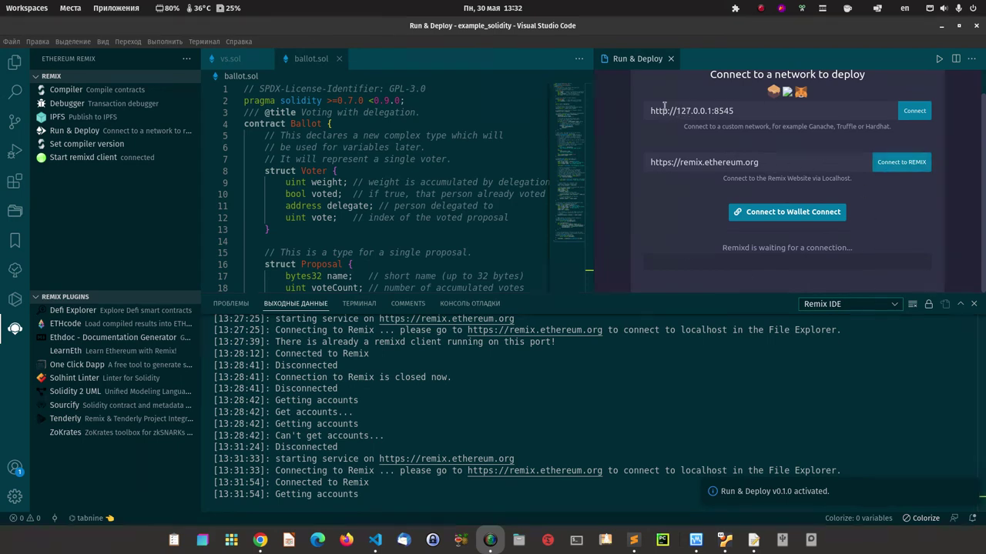
{"action": "left_click", "coordinate": [378, 124]}
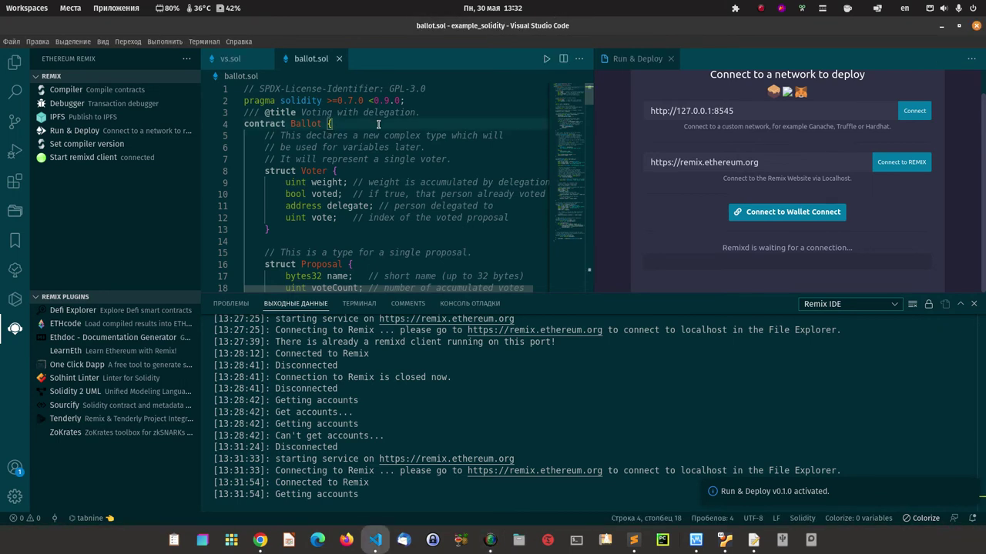
{"action": "key", "text": "ctrl+shift+p"}
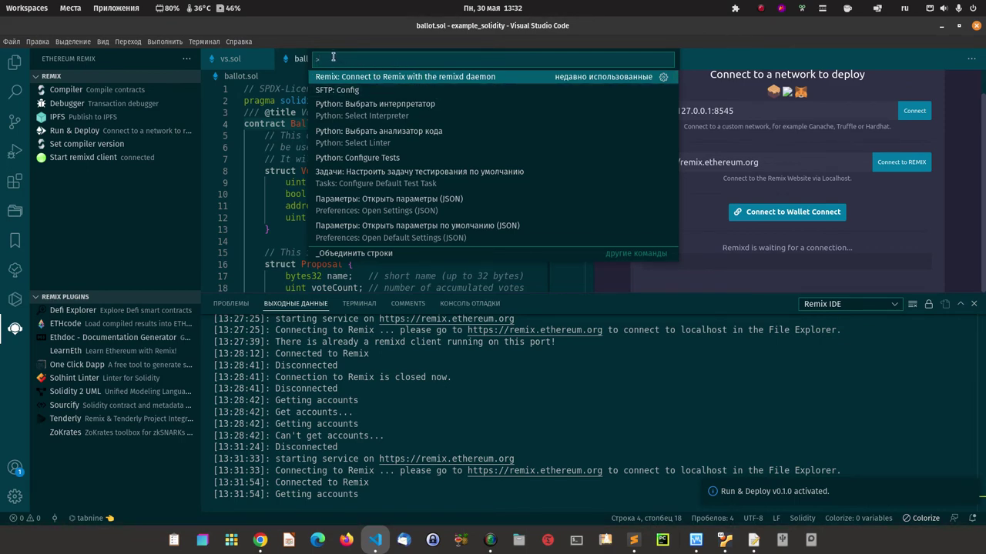
{"action": "type", "text": "Куьш"}
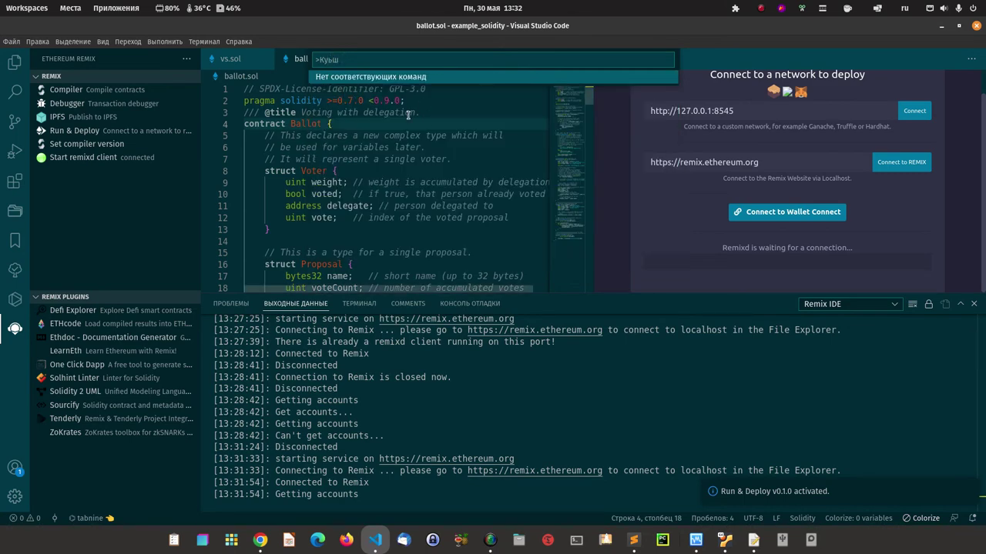
{"action": "key", "text": "BackSpace"}
{"action": "key", "text": "BackSpace"}
{"action": "key", "text": "BackSpace"}
{"action": "key", "text": "BackSpace"}
{"action": "key", "text": "BackSpace"}
{"action": "left_click", "coordinate": [628, 189]}
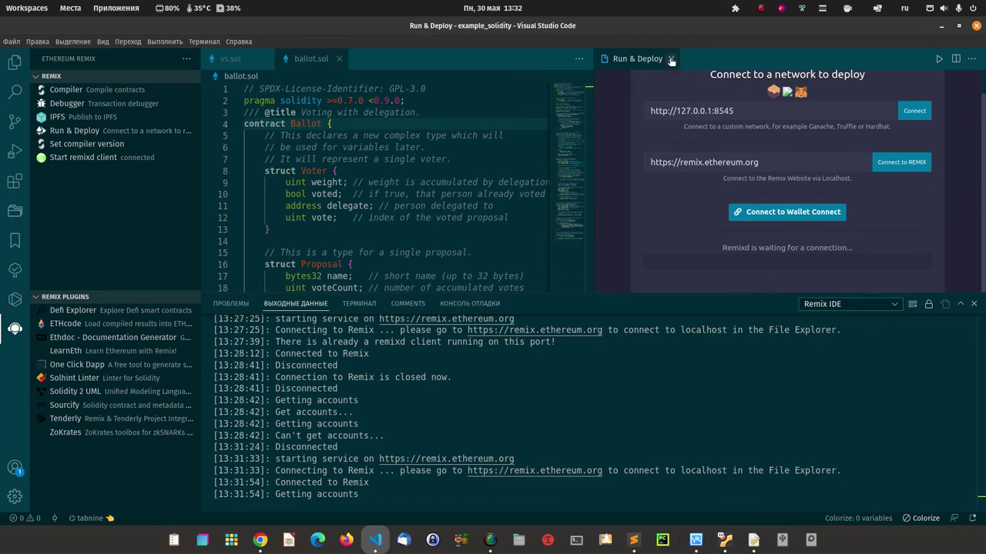
- Disconnect the remixd client, and close both the Run & Deploy view and Visual Studio Code
{"action": "left_click", "coordinate": [670, 59]}
{"action": "left_click", "coordinate": [145, 156]}
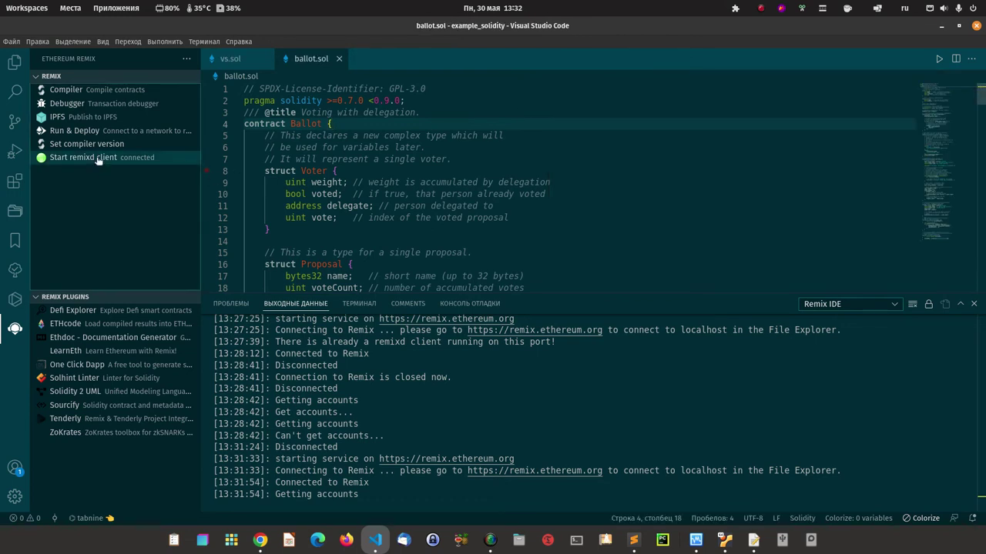
{"action": "key", "text": "Down"}
{"action": "key", "text": "Return"}
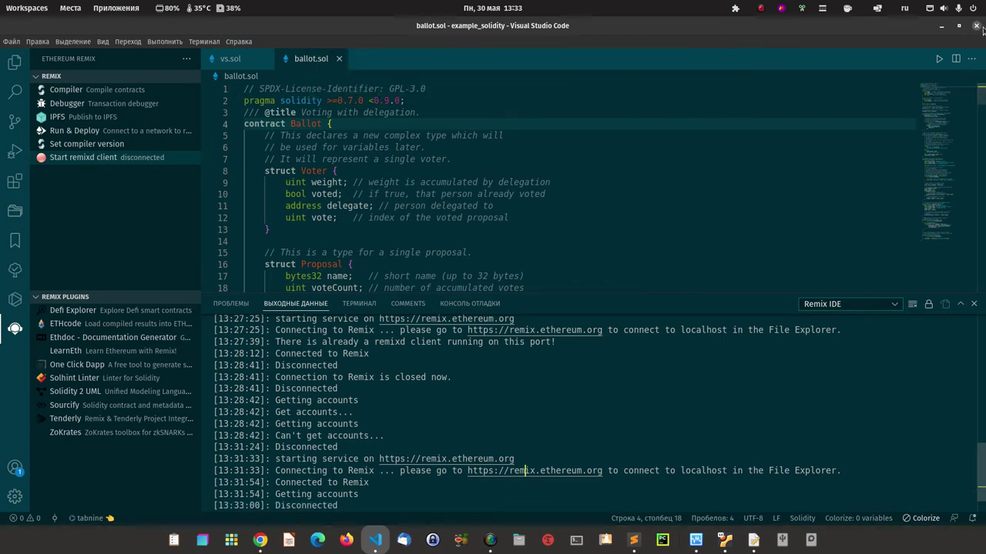
{"action": "left_click", "coordinate": [976, 26]}
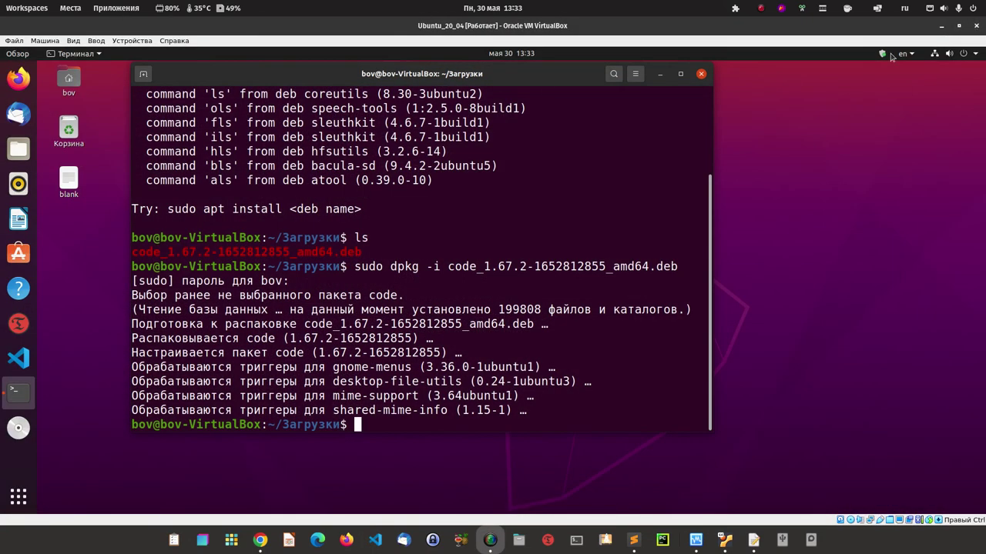
- Switch to Chrome, dismiss the remixd alert, and clear the browsing history, cookies and cached files for all time
{"action": "left_click", "coordinate": [261, 542]}
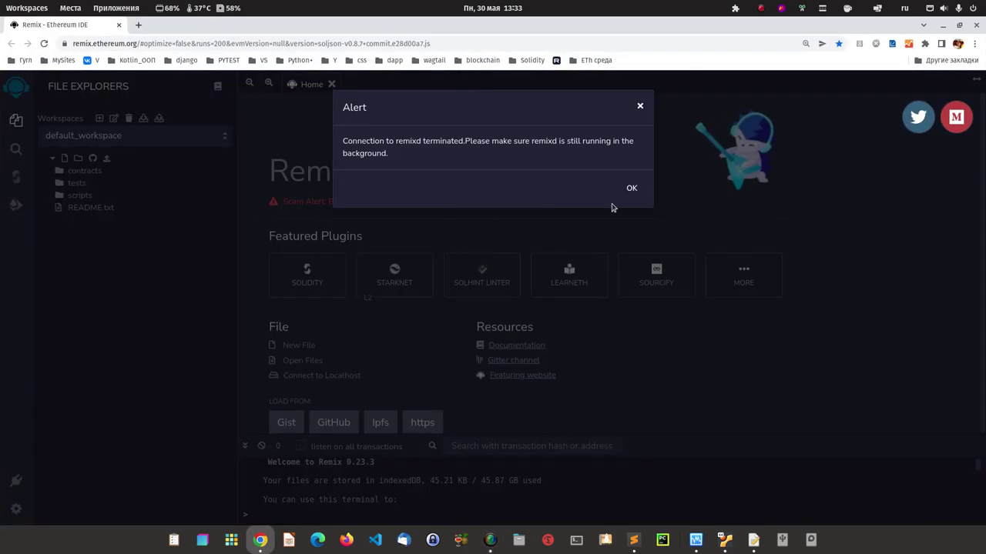
{"action": "left_click", "coordinate": [633, 189]}
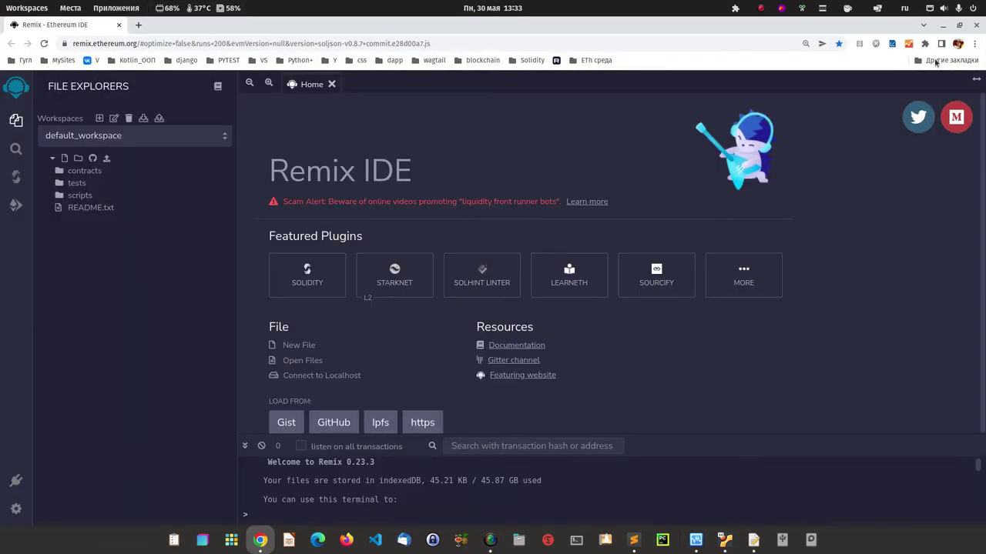
{"action": "left_click", "coordinate": [974, 44]}
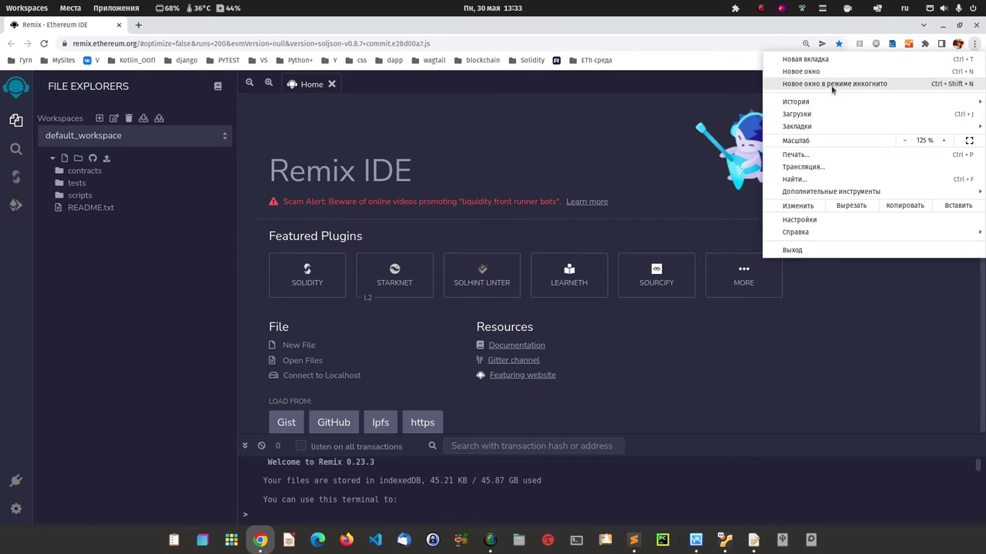
{"action": "mouse_move", "coordinate": [806, 104]}
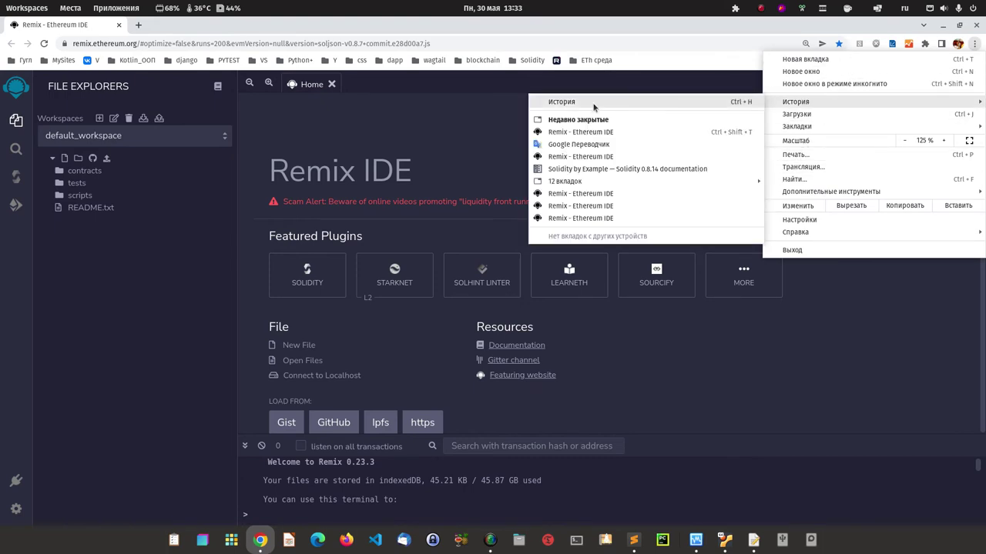
{"action": "left_click", "coordinate": [564, 101]}
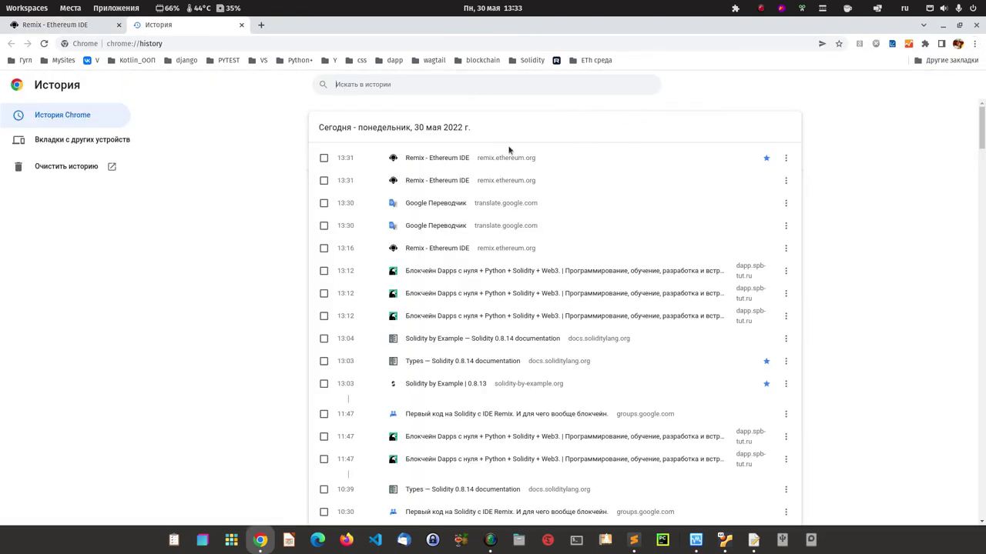
{"action": "left_click", "coordinate": [61, 168]}
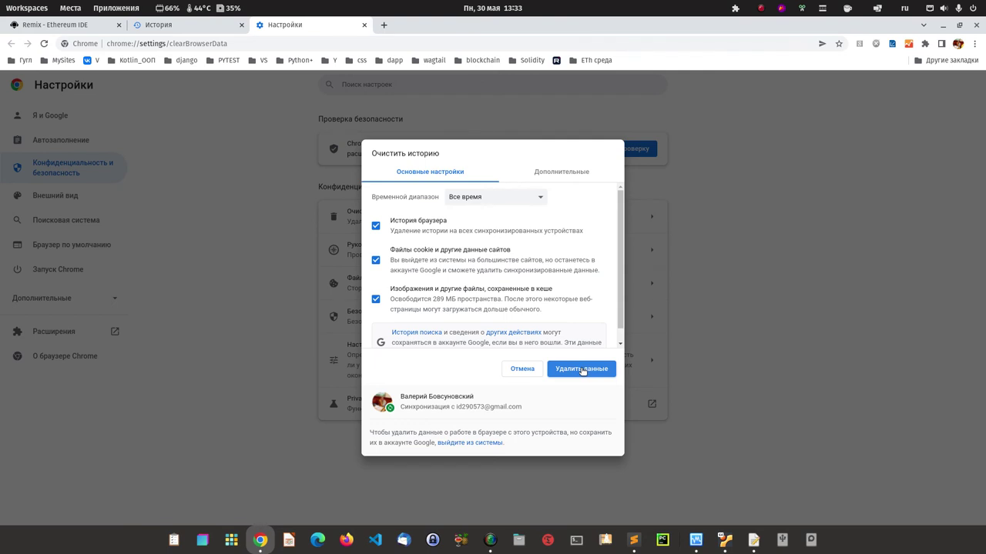
{"action": "left_click", "coordinate": [581, 370]}
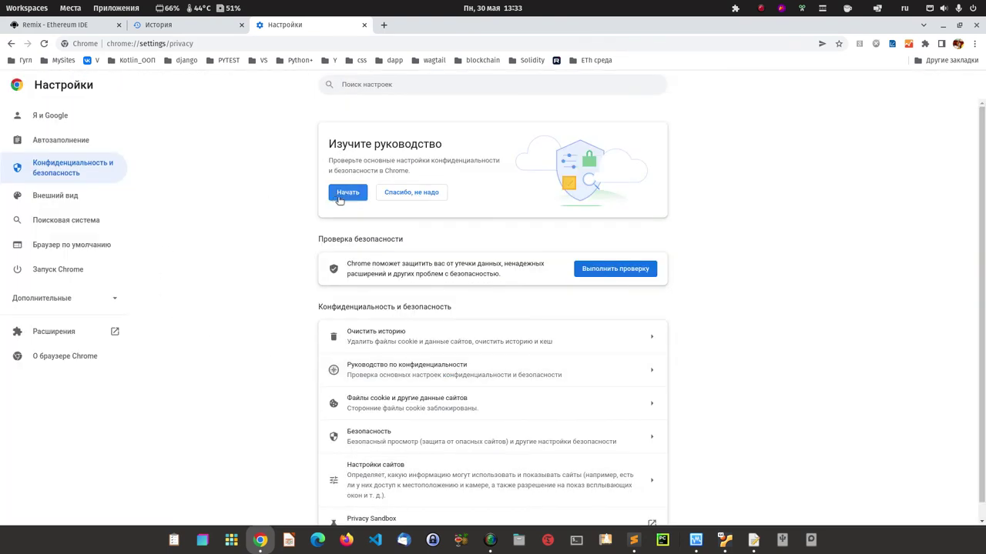
- Close the Chrome settings, Remix and history tabs, leaving the Remix site without saving its changes
{"action": "left_click", "coordinate": [364, 25]}
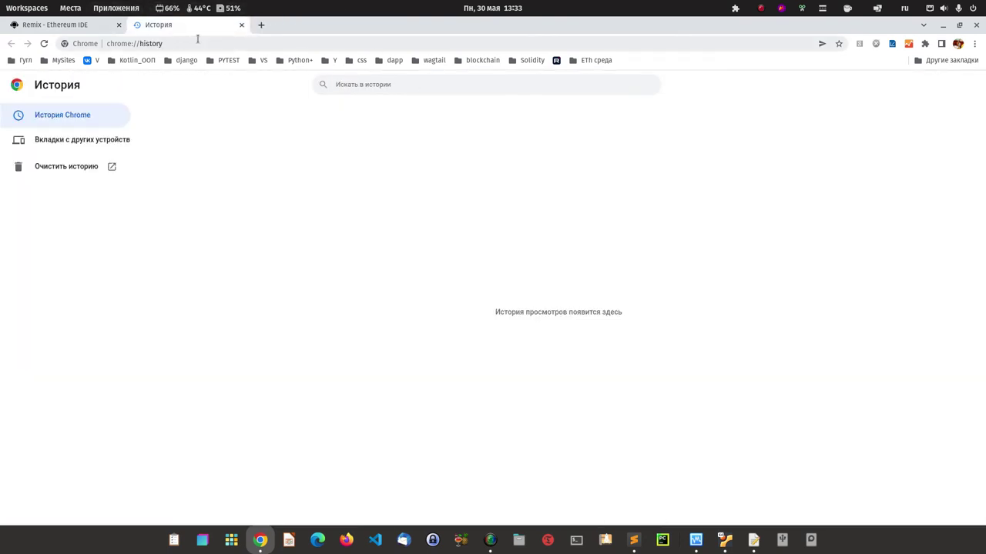
{"action": "left_click", "coordinate": [118, 24]}
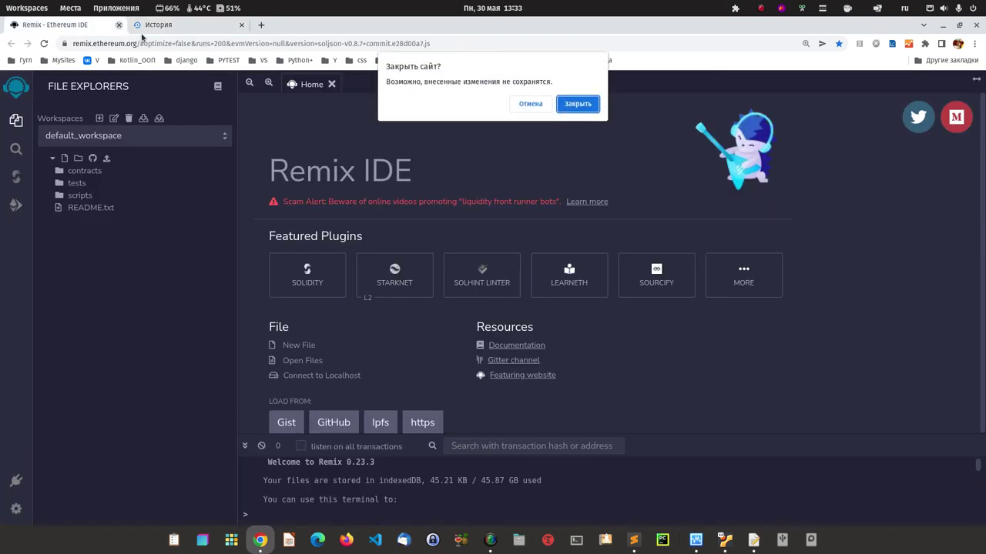
{"action": "left_click", "coordinate": [578, 104]}
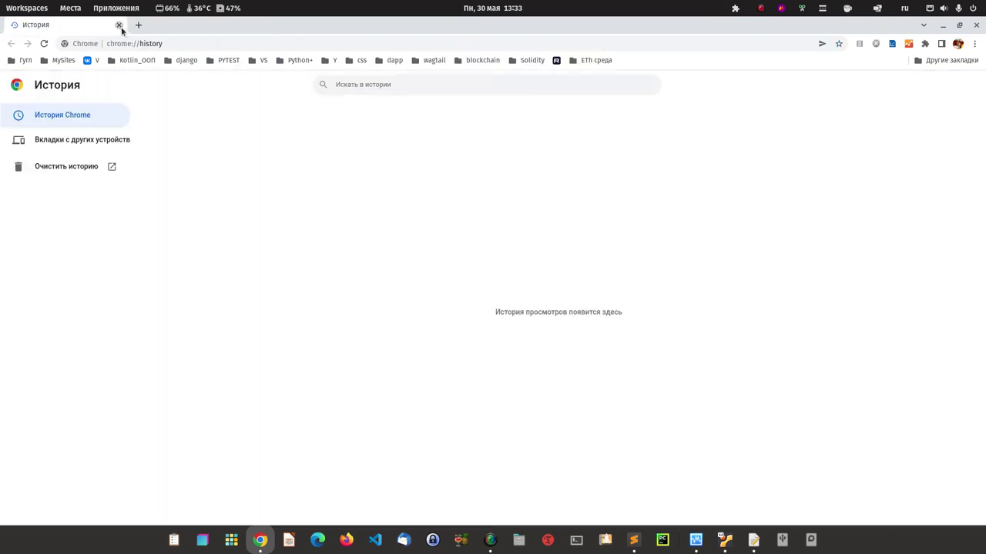
{"action": "left_click", "coordinate": [119, 25]}
{"action": "left_click", "coordinate": [938, 29]}
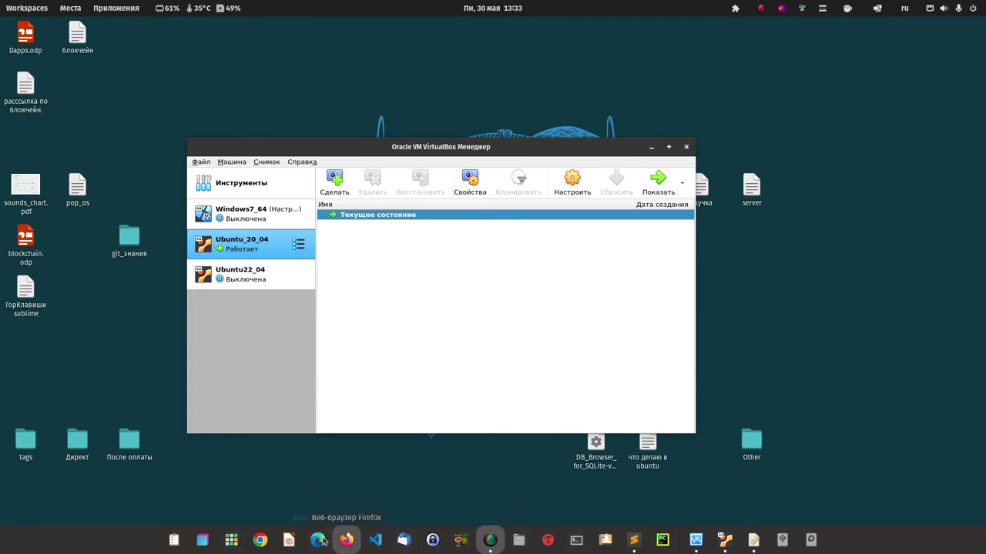
- Reopen the example_solidity project in Visual Studio Code, close vs.sol and show the Ethereum Remix extension's tools
{"action": "left_click", "coordinate": [376, 540]}
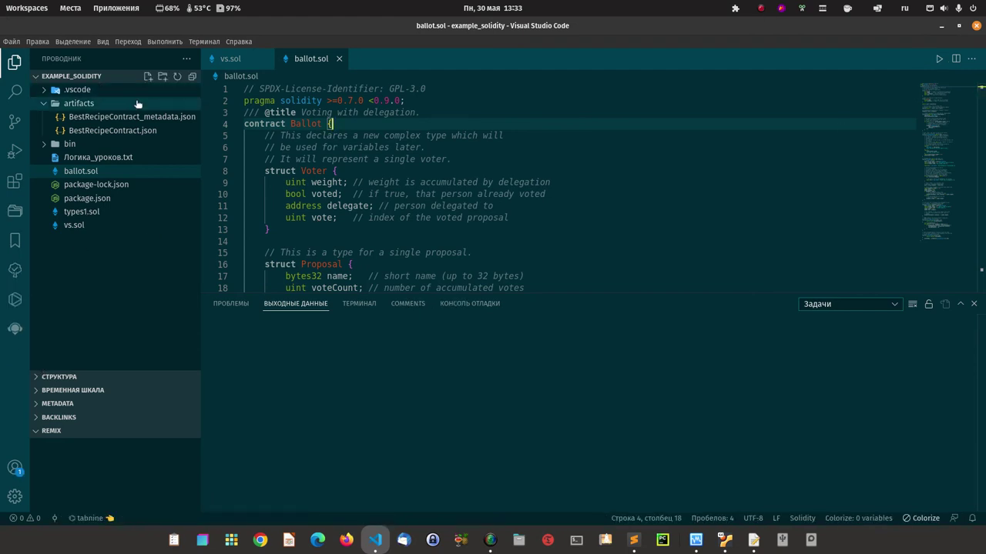
{"action": "left_click", "coordinate": [264, 59]}
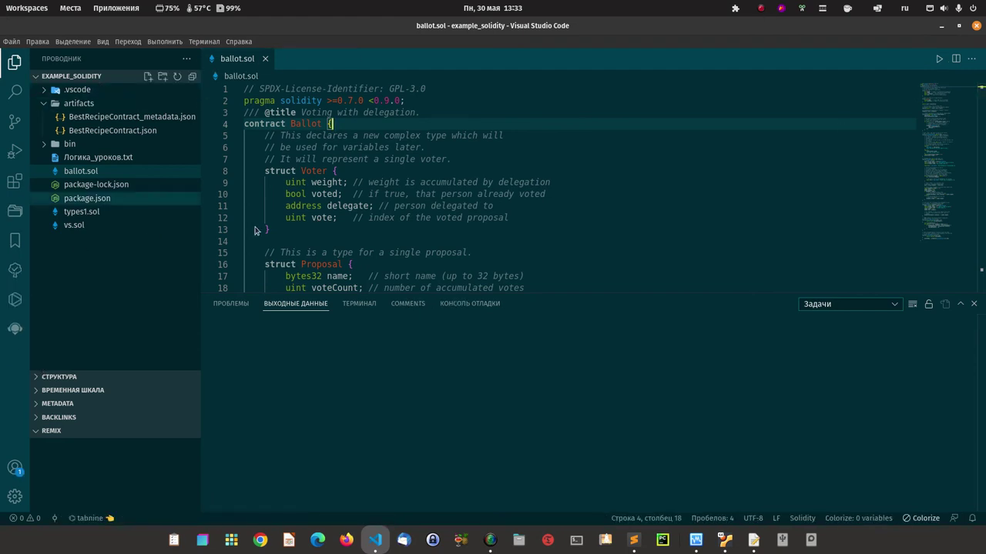
{"action": "scroll", "coordinate": [468, 200], "scroll_direction": "down", "scroll_amount": 20}
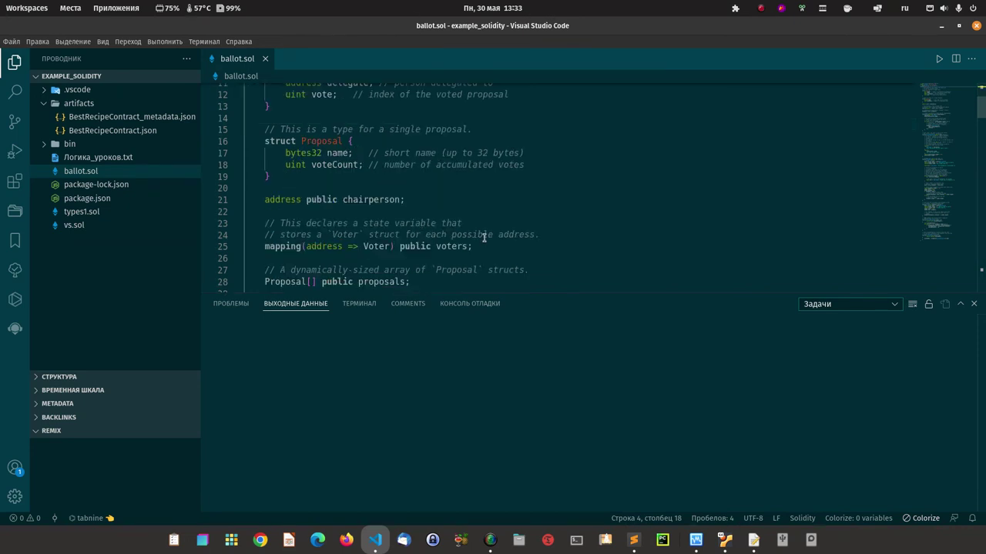
{"action": "scroll", "coordinate": [488, 197], "scroll_direction": "up", "scroll_amount": 5}
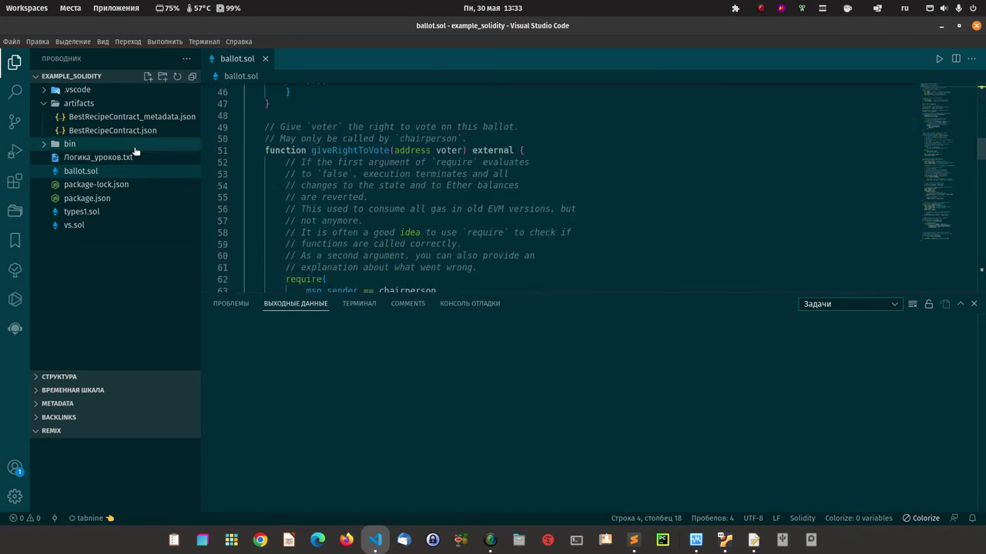
{"action": "left_click", "coordinate": [15, 330]}
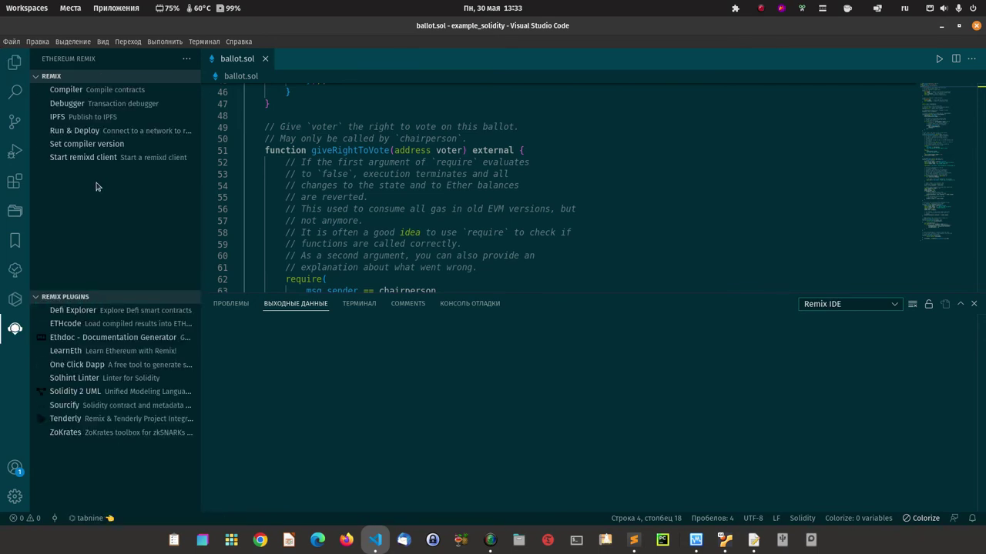
- Compile ballot.sol with the Remix compiler and set the compiler version to latest
{"action": "left_click", "coordinate": [66, 90]}
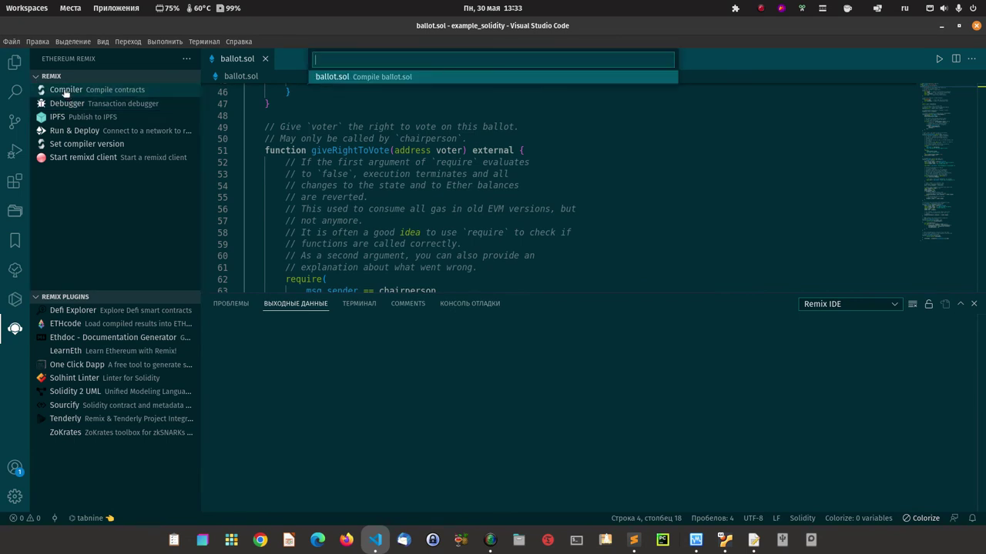
{"action": "left_click", "coordinate": [338, 78]}
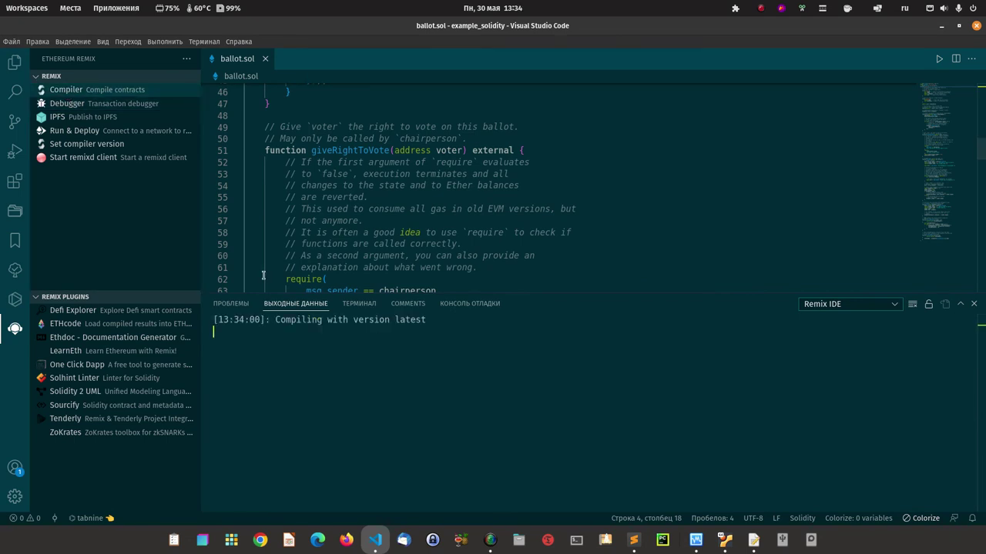
{"action": "left_click", "coordinate": [71, 145]}
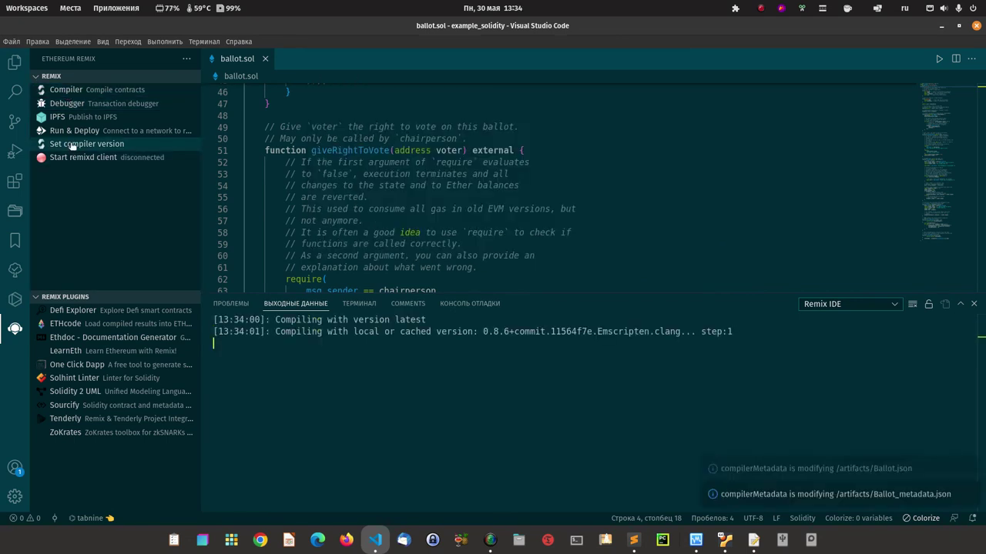
{"action": "left_click", "coordinate": [71, 145]}
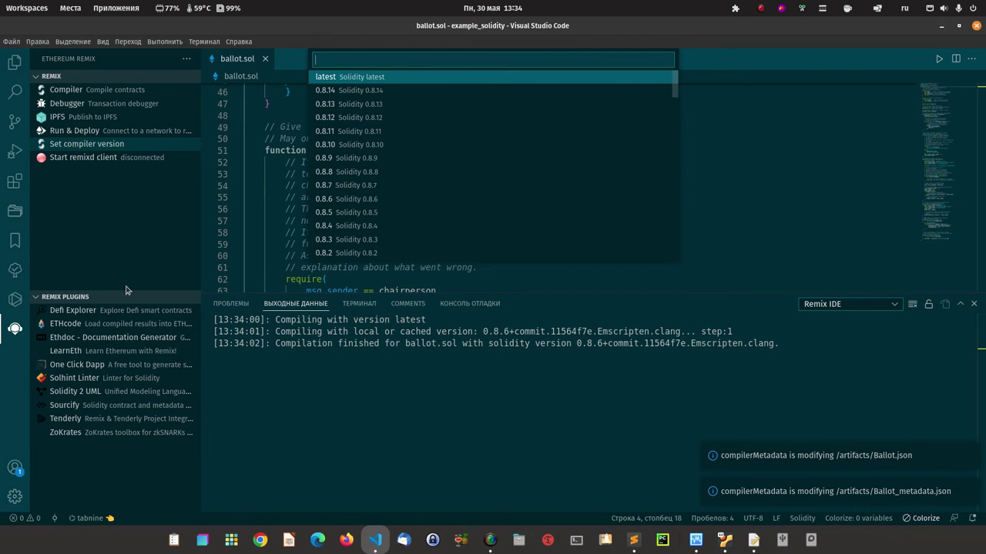
{"action": "left_click", "coordinate": [320, 77]}
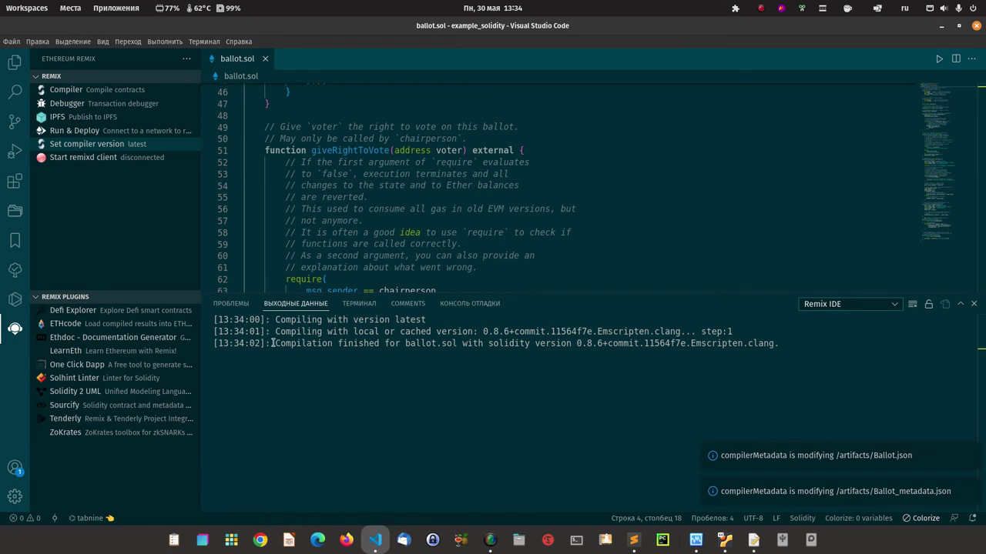
{"action": "left_click_drag", "start_coordinate": [273, 343], "coordinate": [781, 354]}
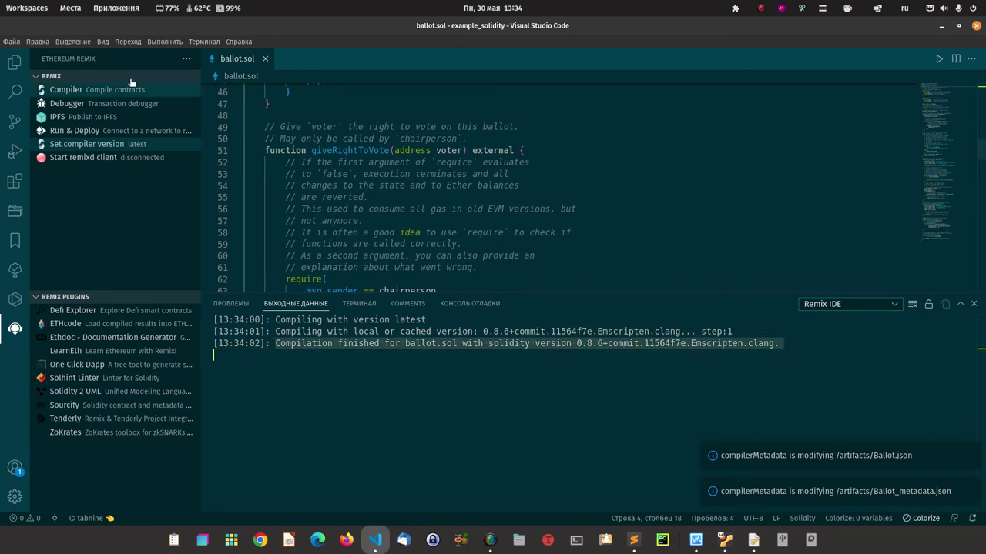
{"action": "left_click", "coordinate": [83, 130]}
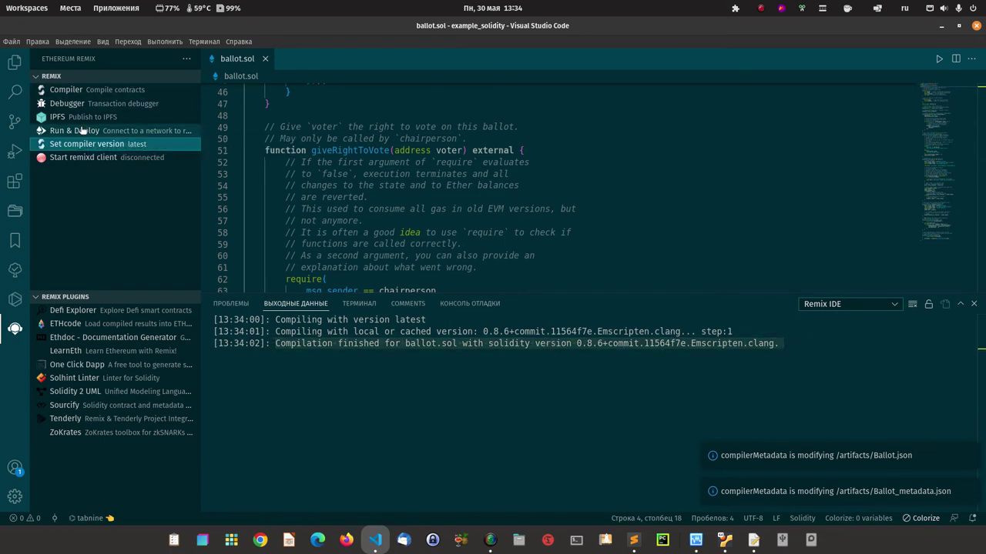
{"action": "left_click", "coordinate": [330, 77]}
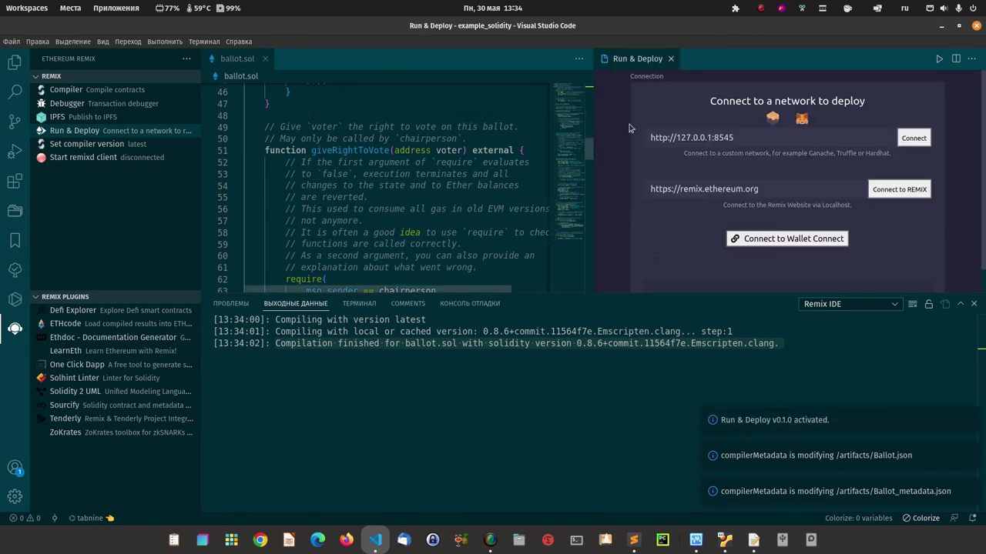
{"action": "left_click", "coordinate": [909, 188]}
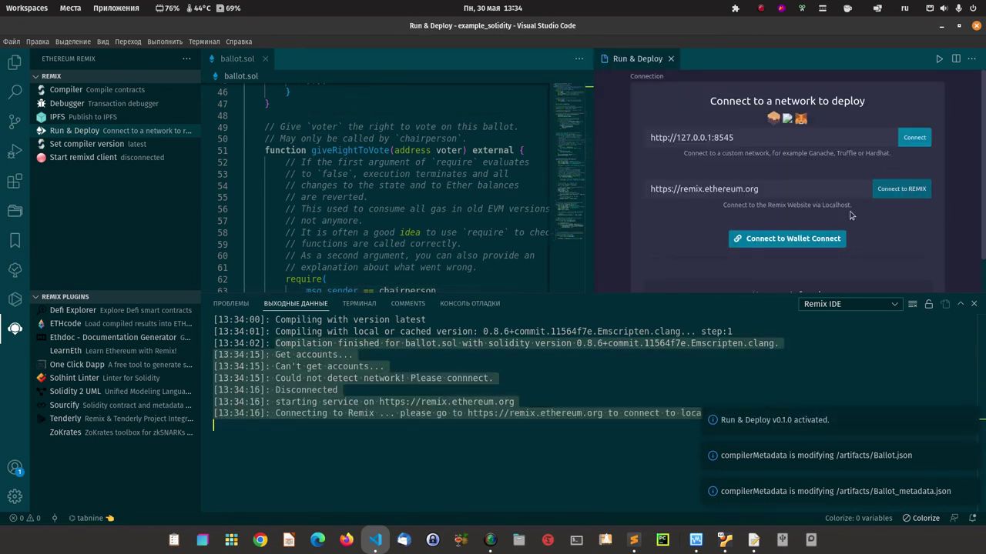
{"action": "left_click", "coordinate": [524, 414], "text": "ctrl"}
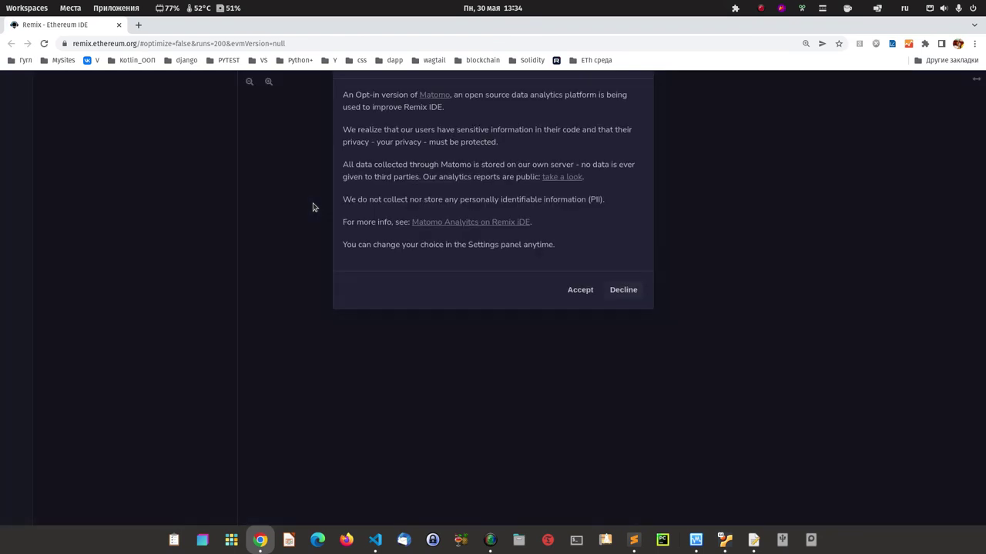
{"action": "left_click", "coordinate": [581, 337]}
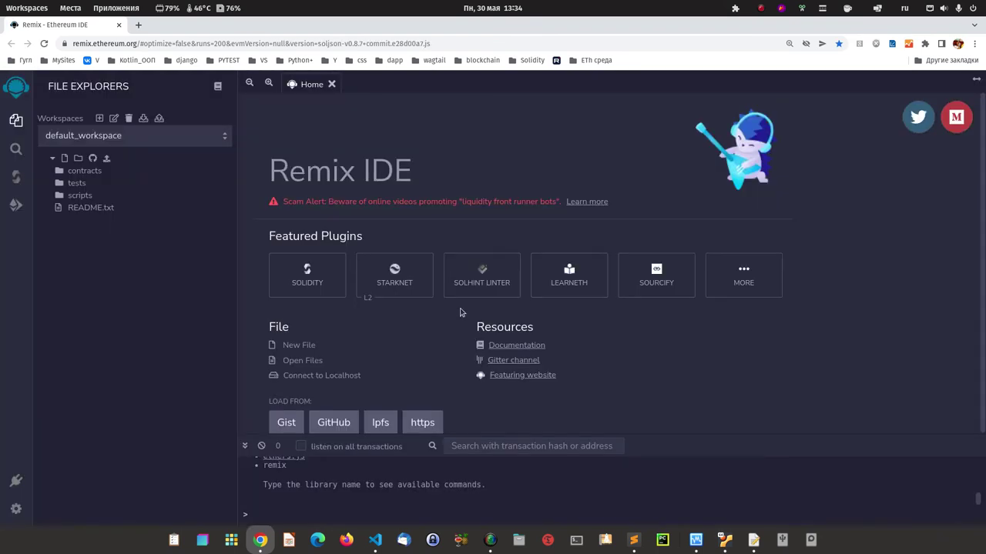
- Switch the Remix IDE workspace to localhost and connect it to the local file system
{"action": "left_click", "coordinate": [228, 141]}
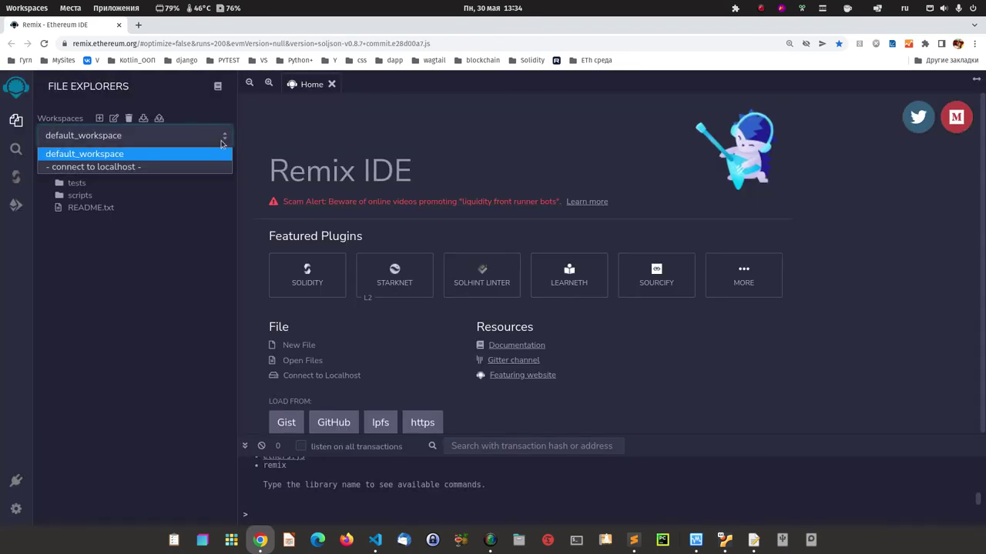
{"action": "left_click", "coordinate": [85, 163]}
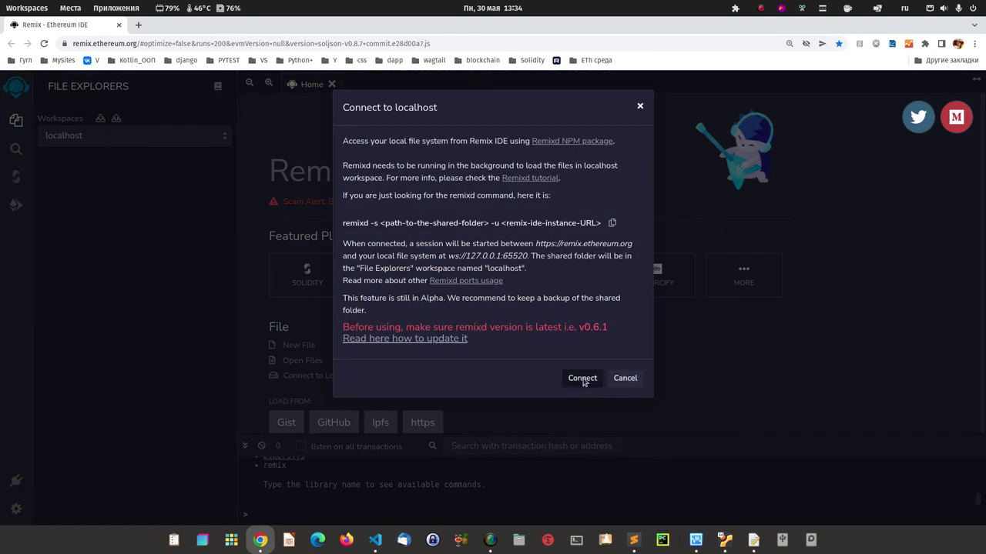
{"action": "left_click", "coordinate": [582, 378]}
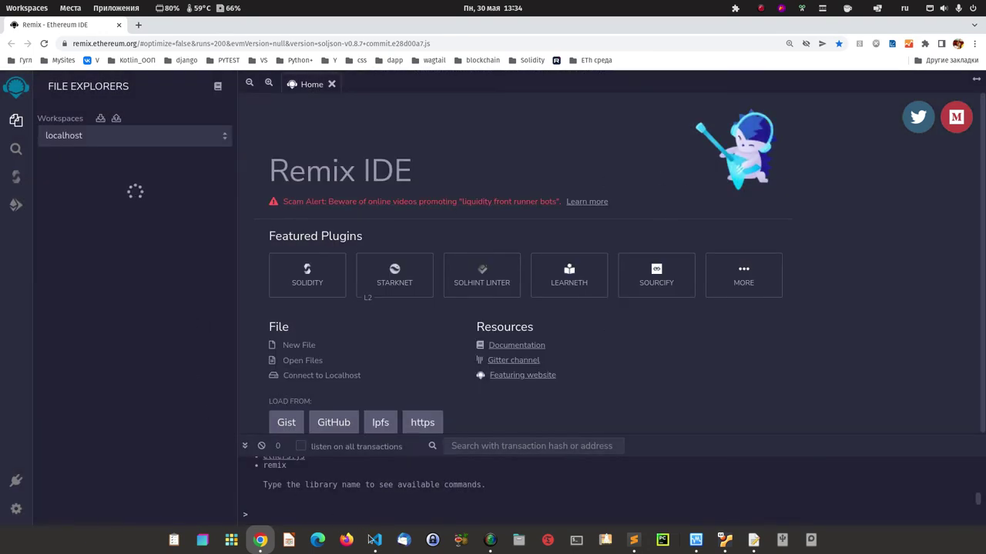
- Return to Visual Studio Code and compile ballot.sol from the connected Run & Deploy view
{"action": "left_click", "coordinate": [375, 539]}
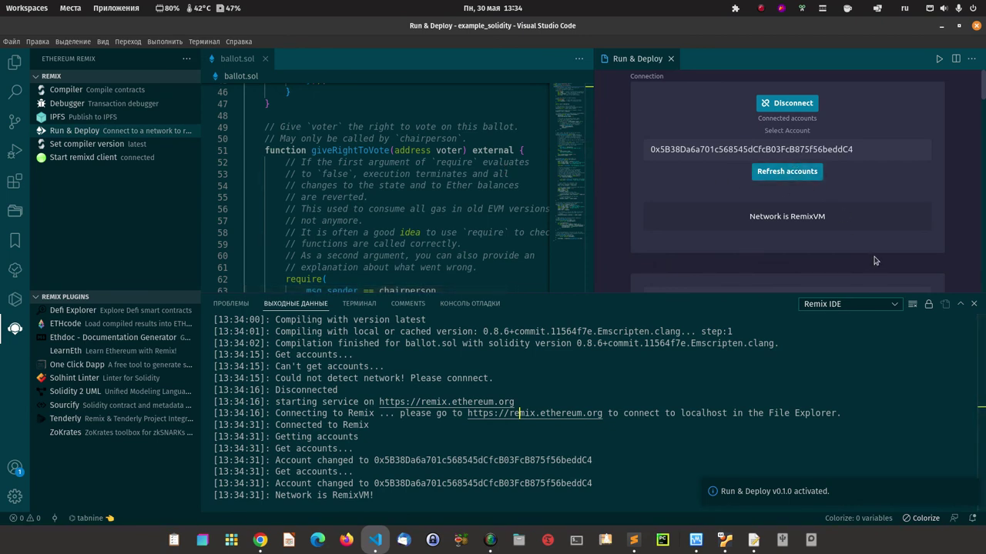
{"action": "scroll", "coordinate": [832, 231], "scroll_direction": "down", "scroll_amount": 5}
{"action": "scroll", "coordinate": [791, 208], "scroll_direction": "up", "scroll_amount": 5}
{"action": "scroll", "coordinate": [787, 187], "scroll_direction": "down", "scroll_amount": 3}
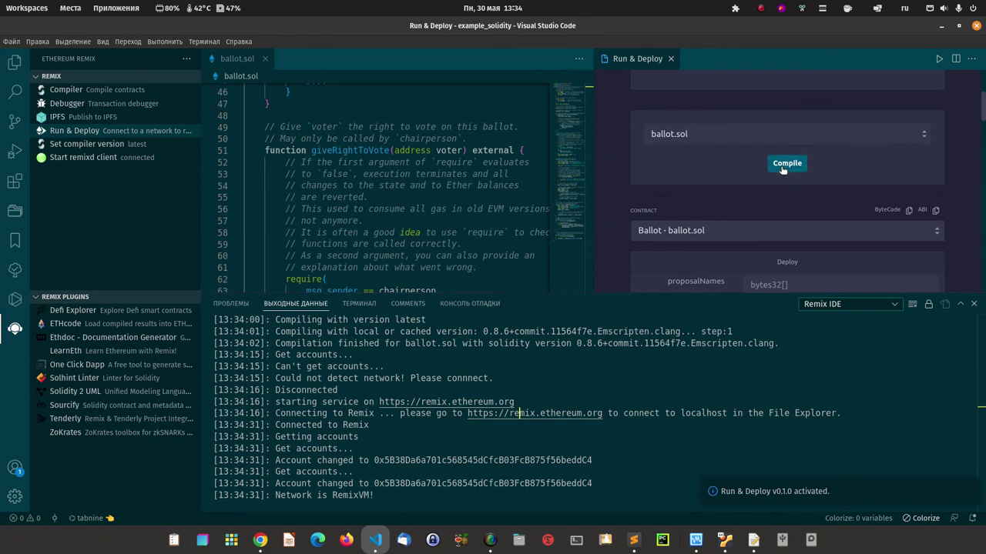
{"action": "left_click", "coordinate": [782, 170]}
- Try to deploy the Ballot contract without proposalNames, then review the deployment and compile sections
{"action": "scroll", "coordinate": [770, 177], "scroll_direction": "down", "scroll_amount": 3}
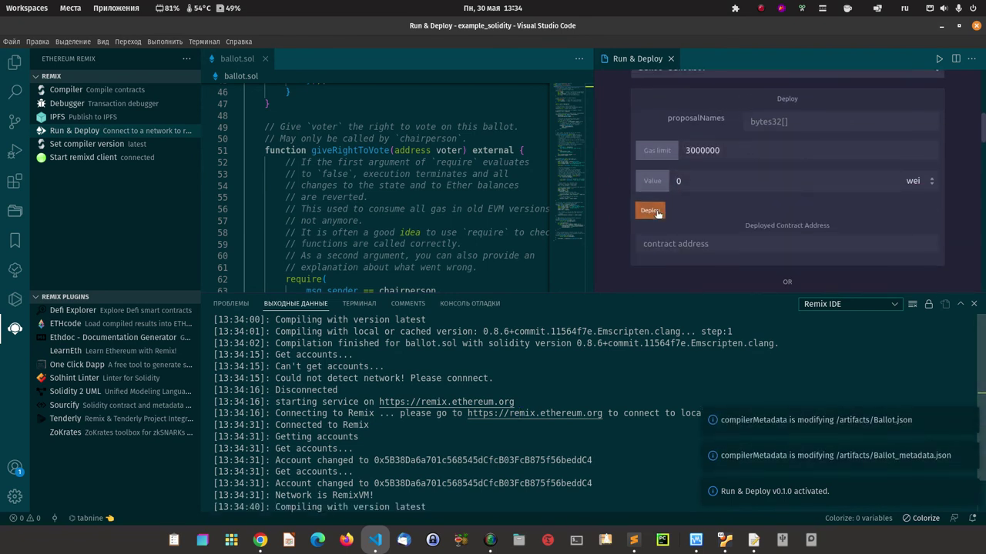
{"action": "left_click", "coordinate": [652, 211]}
{"action": "scroll", "coordinate": [780, 193], "scroll_direction": "up", "scroll_amount": 1}
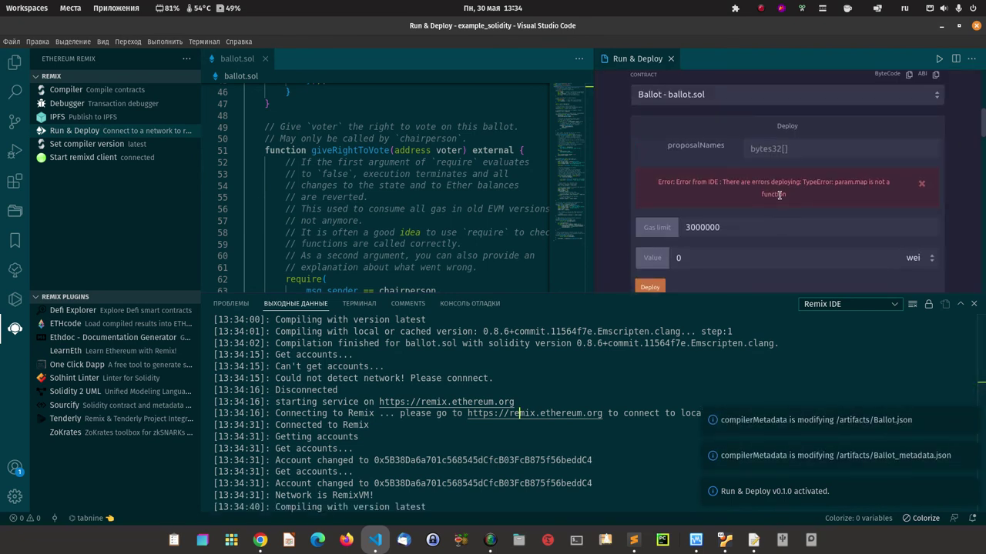
{"action": "scroll", "coordinate": [779, 195], "scroll_direction": "down", "scroll_amount": 1}
{"action": "scroll", "coordinate": [737, 185], "scroll_direction": "up", "scroll_amount": 1}
{"action": "scroll", "coordinate": [805, 212], "scroll_direction": "up", "scroll_amount": 6}
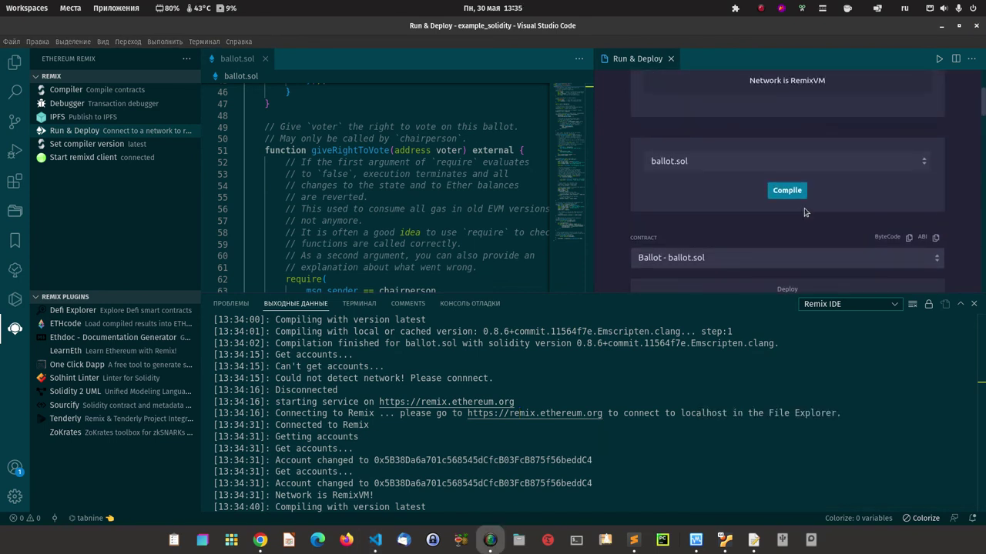
{"action": "scroll", "coordinate": [805, 212], "scroll_direction": "up", "scroll_amount": 1}
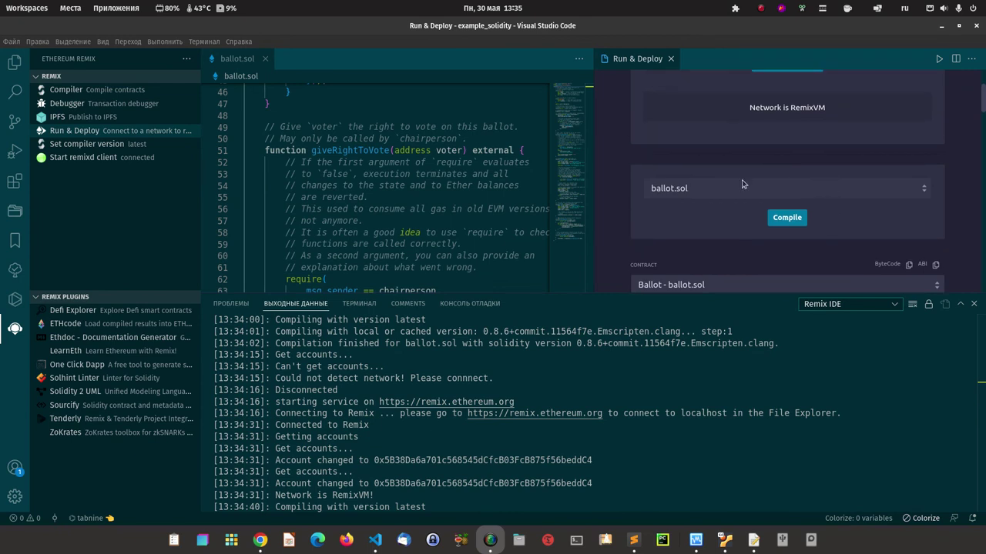
- Show the example_solidity project files and examine the deployed contracts and run output in Run & Deploy
{"action": "left_click", "coordinate": [15, 66]}
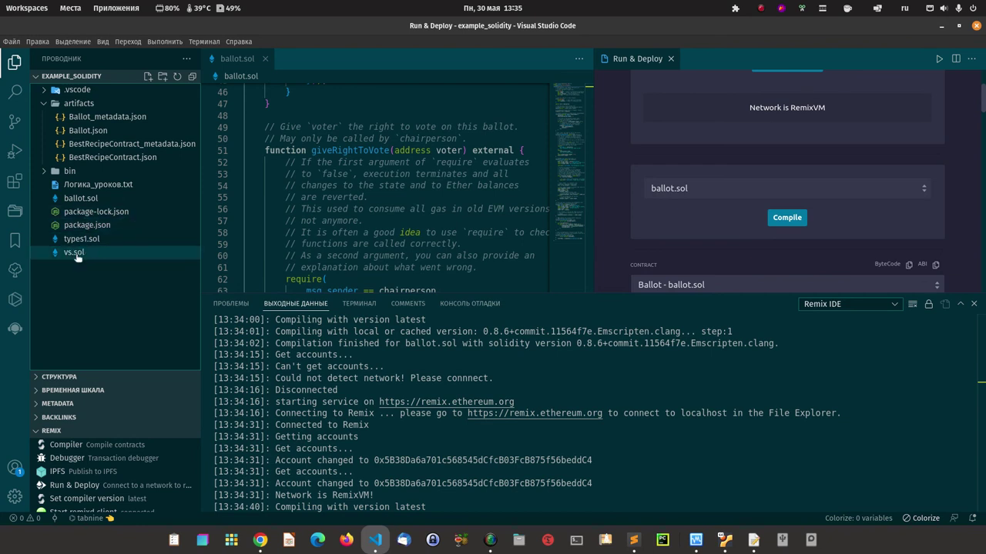
{"action": "scroll", "coordinate": [755, 181], "scroll_direction": "down", "scroll_amount": 10}
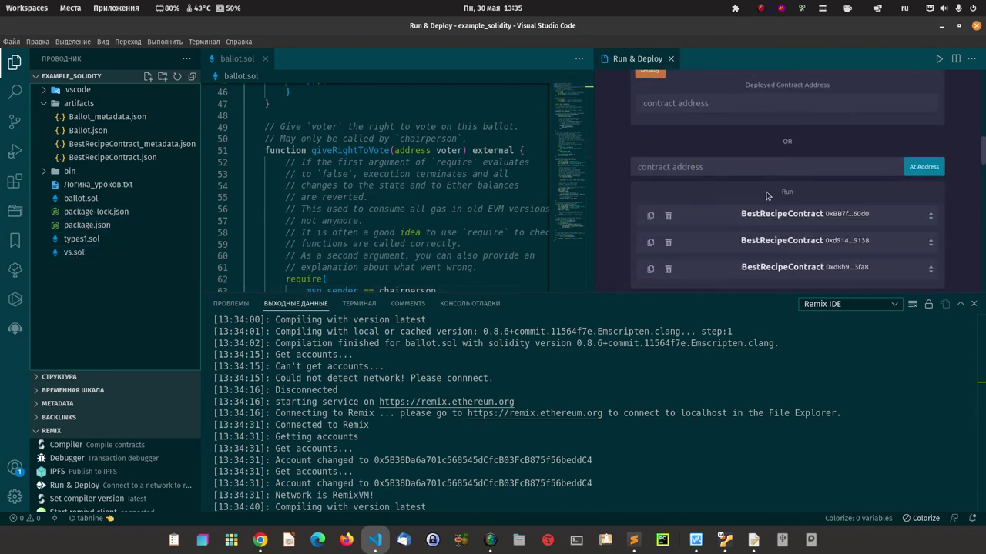
{"action": "scroll", "coordinate": [766, 196], "scroll_direction": "down", "scroll_amount": 3}
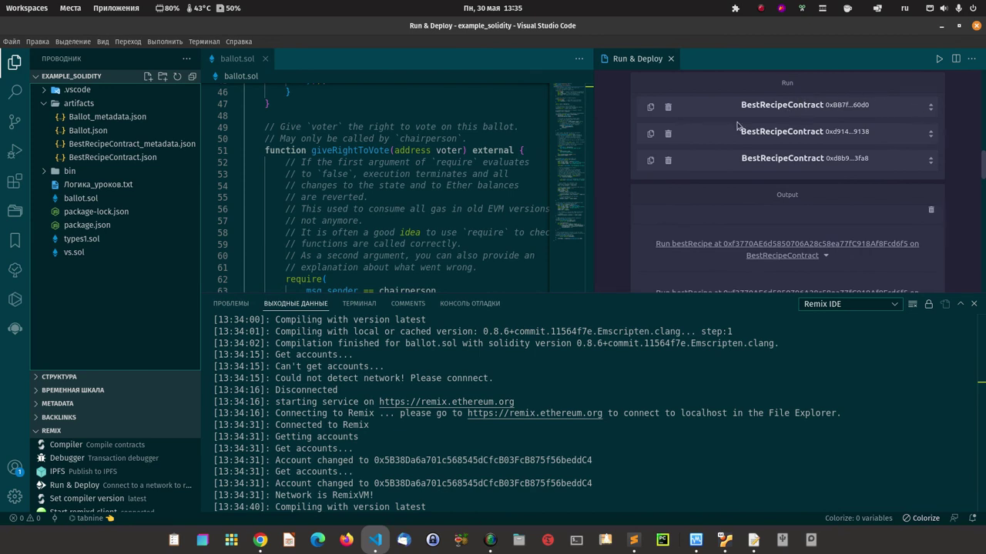